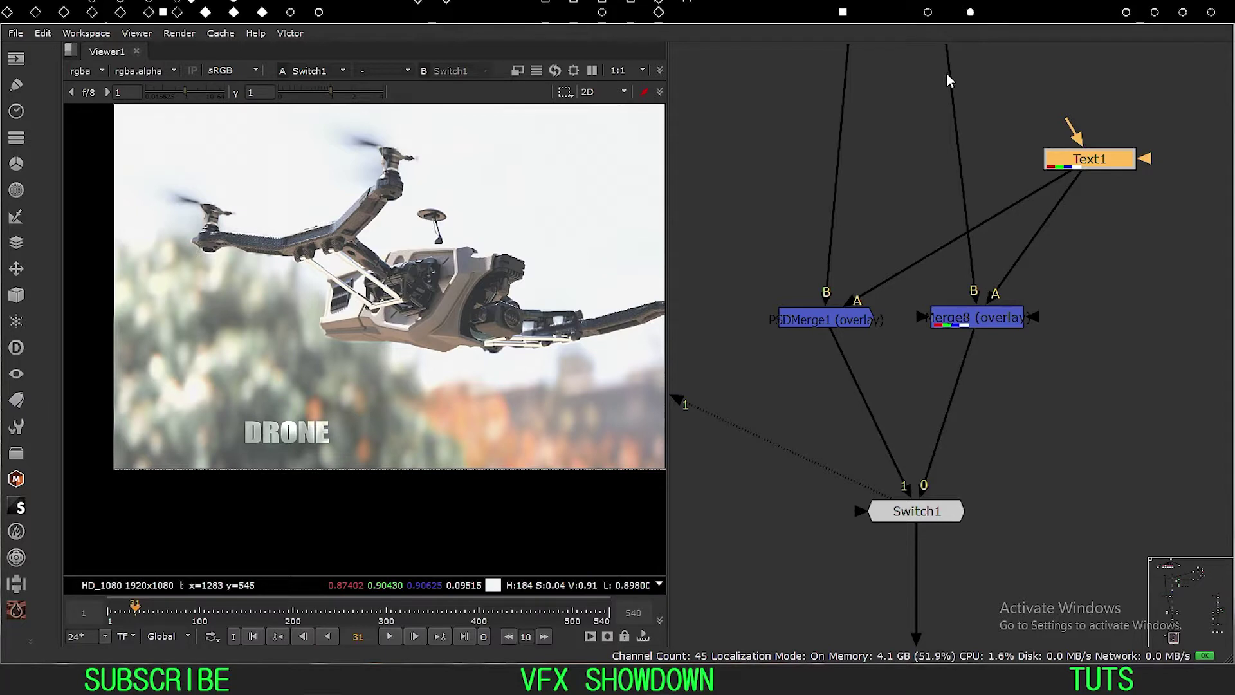
Step: Examine the PSDMerge1 and Merge8 overlay nodes and their connections in the node graph
middle_click_drag(899, 265, 932, 277)
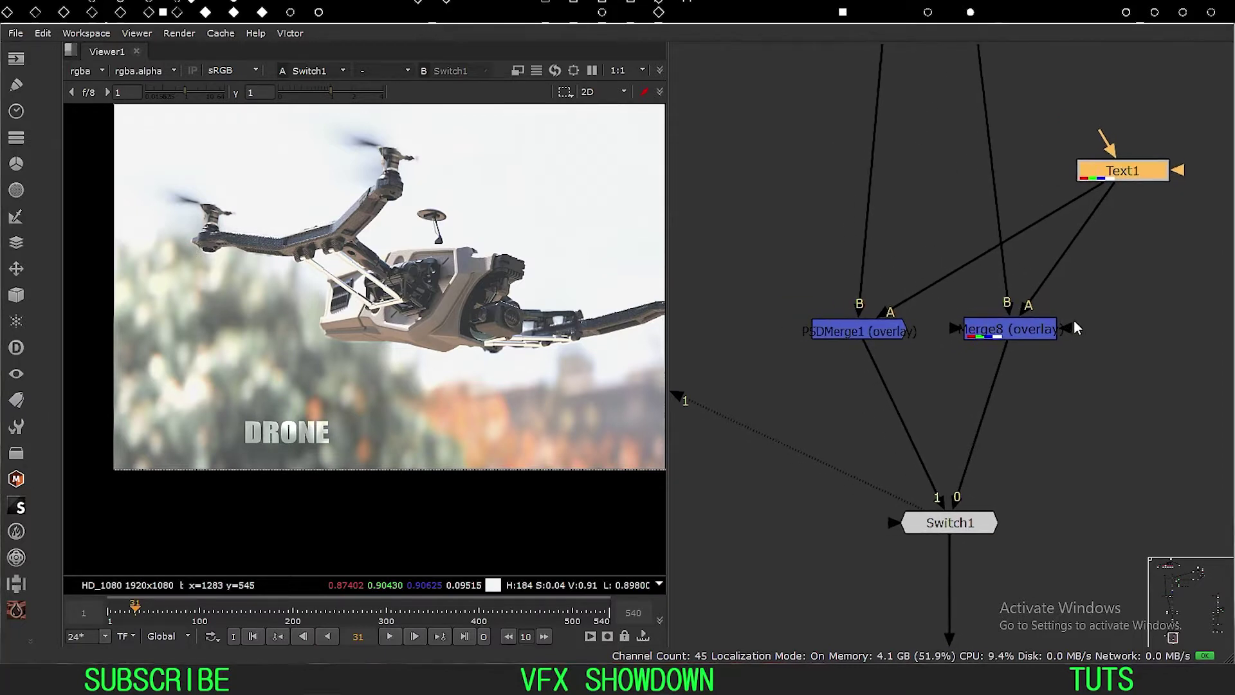
middle_click_drag(932, 354, 868, 361)
scroll(814, 341, "up", 6)
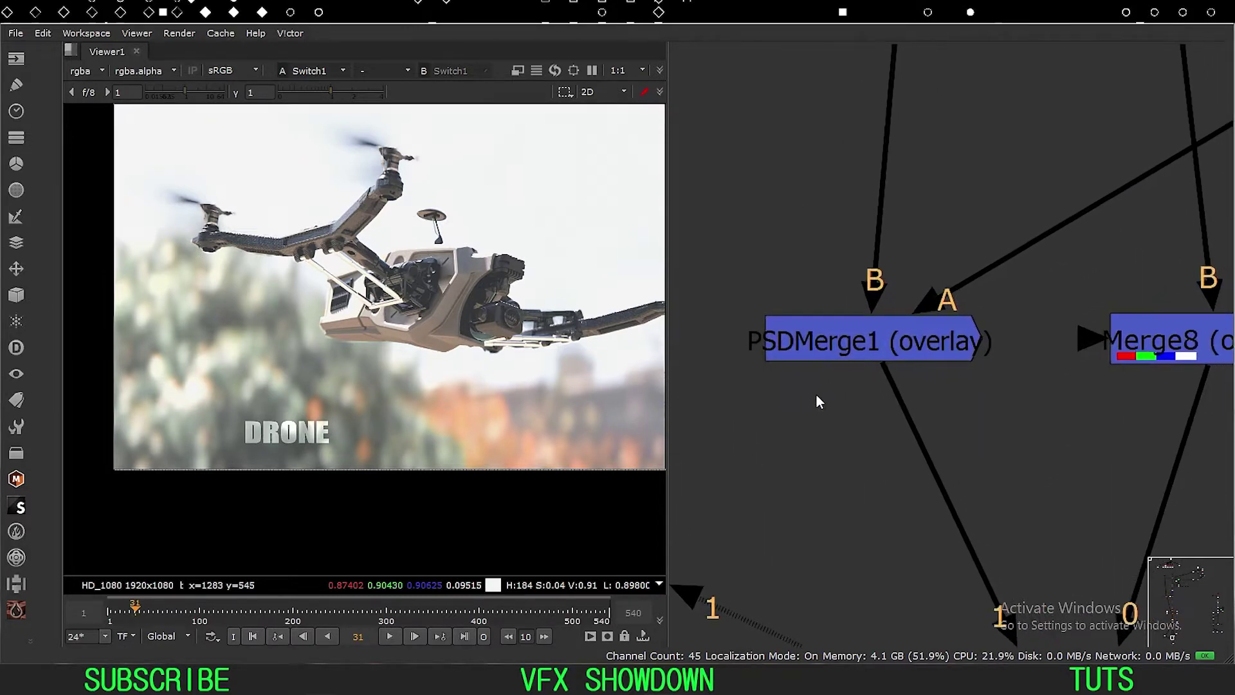
left_click(819, 349)
left_click_drag(816, 345, 824, 346)
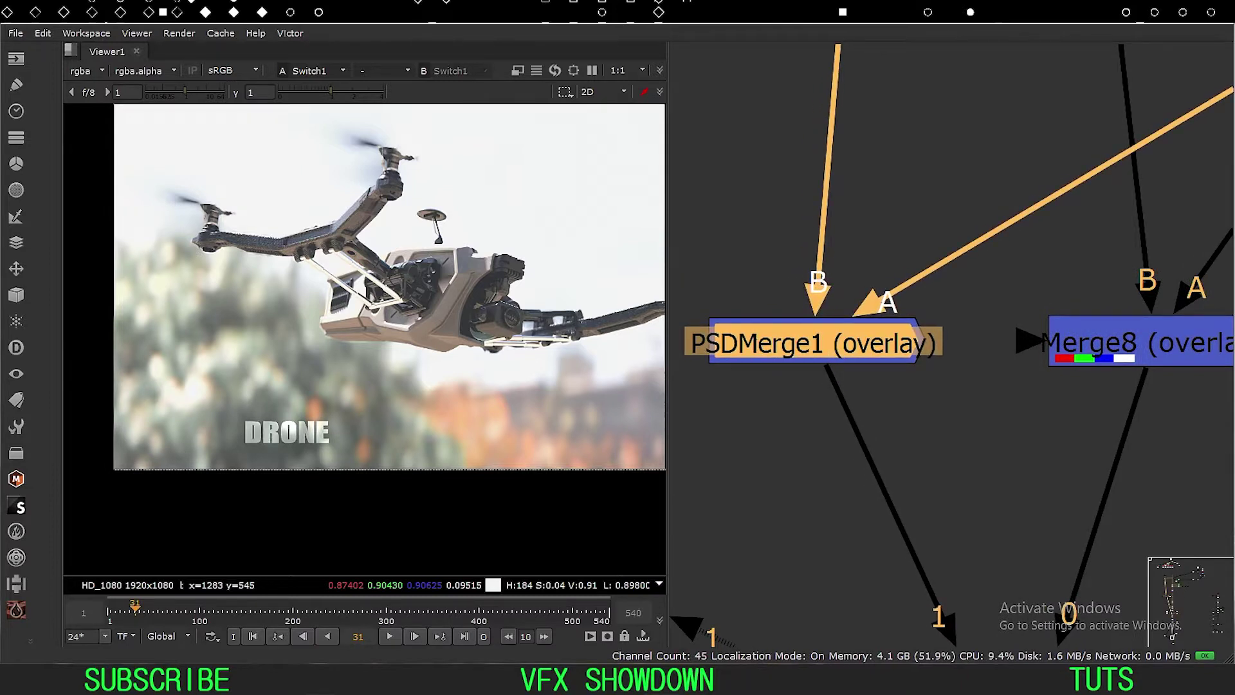
middle_click_drag(778, 421, 782, 430)
mouse_move(914, 410)
middle_mouse_down()
mouse_move(758, 388)
mouse_move(894, 395)
middle_mouse_up()
middle_click_drag(912, 354, 793, 366, "alt")
middle_click_drag(764, 408, 773, 457)
mouse_move(822, 382)
left_mouse_down()
mouse_move(812, 369)
mouse_move(831, 377)
mouse_move(802, 380)
left_mouse_up()
left_click(900, 442)
middle_click_drag(980, 402, 1084, 405, "alt")
middle_click_drag(1001, 418, 818, 438)
scroll(818, 438, "down", 5)
left_click(809, 400)
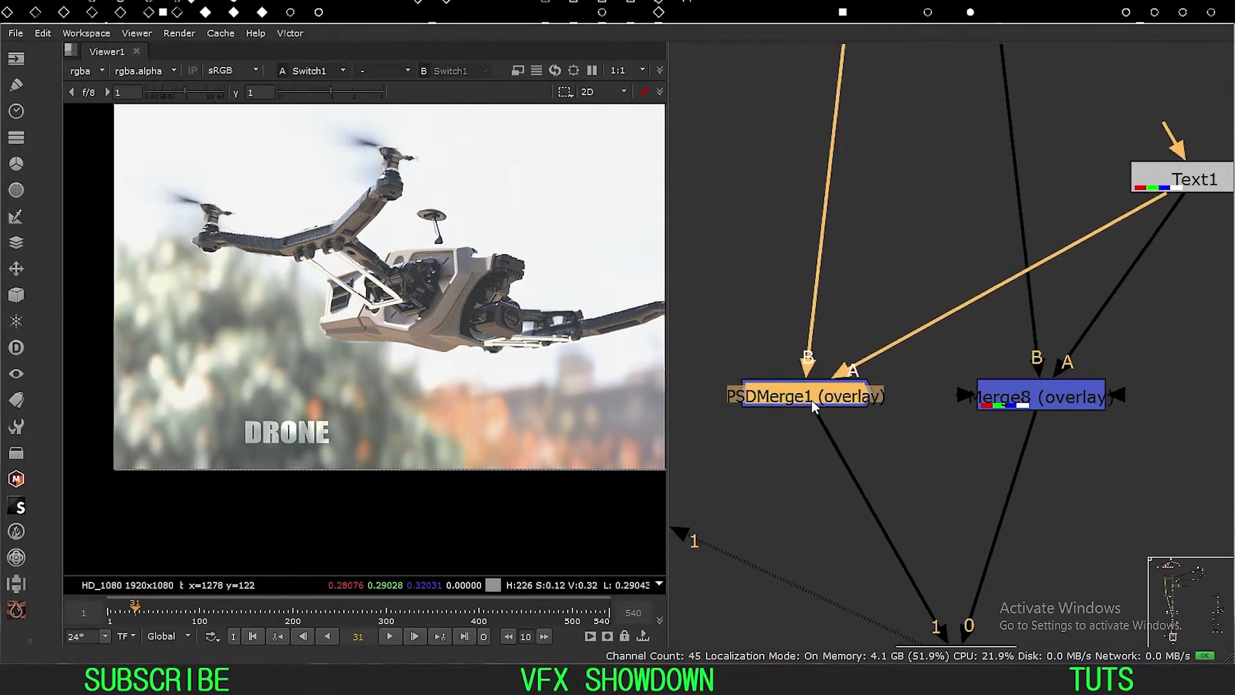
Step: Open Merge8's properties, review its available blend operations, and close them without changing overlay
double_click(988, 397)
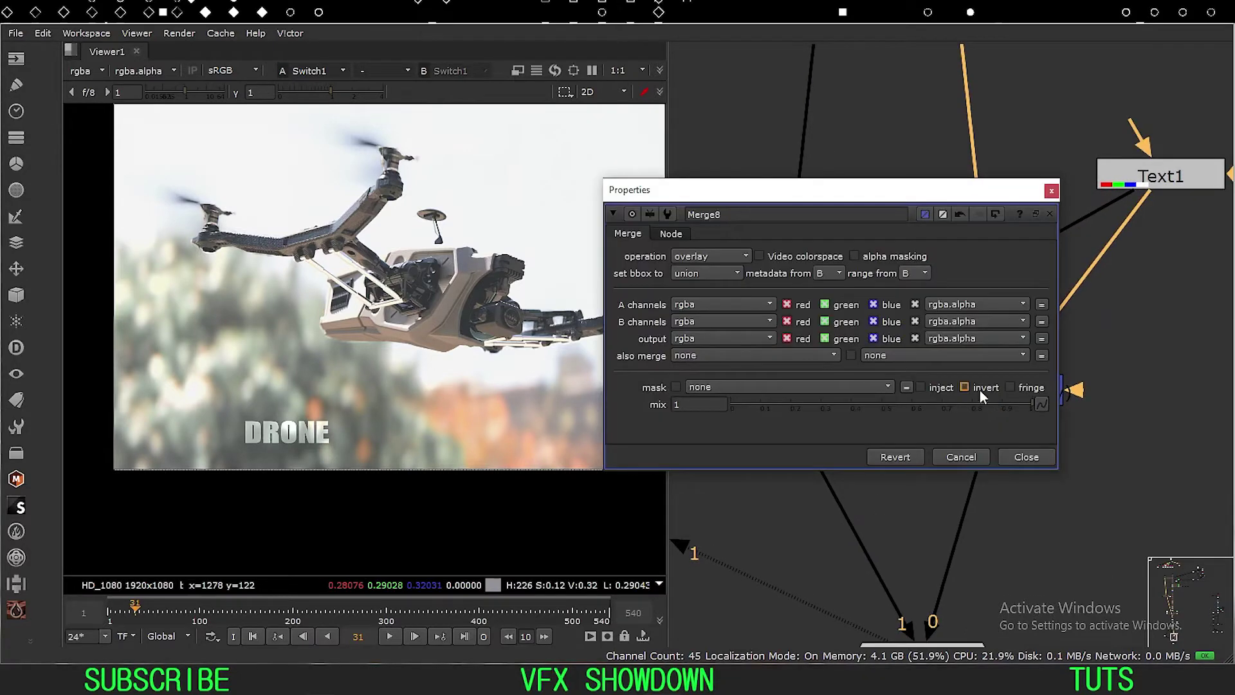
left_click_drag(772, 183, 782, 151)
left_click(714, 225)
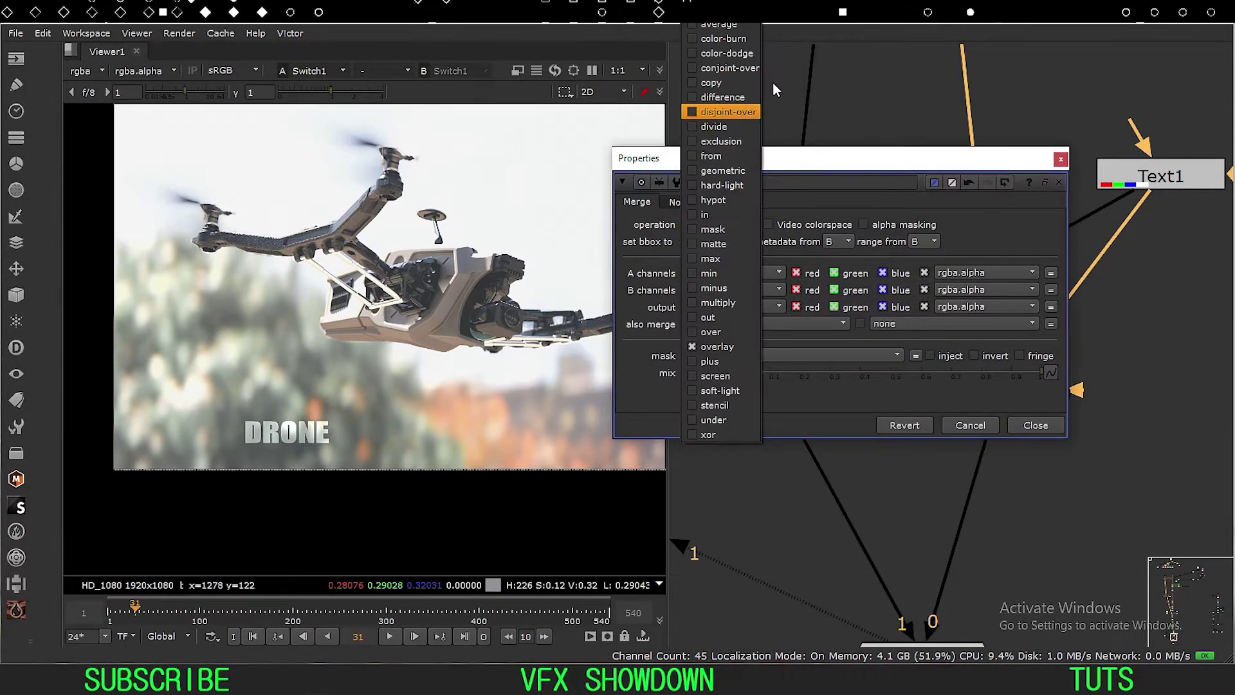
left_click(628, 243)
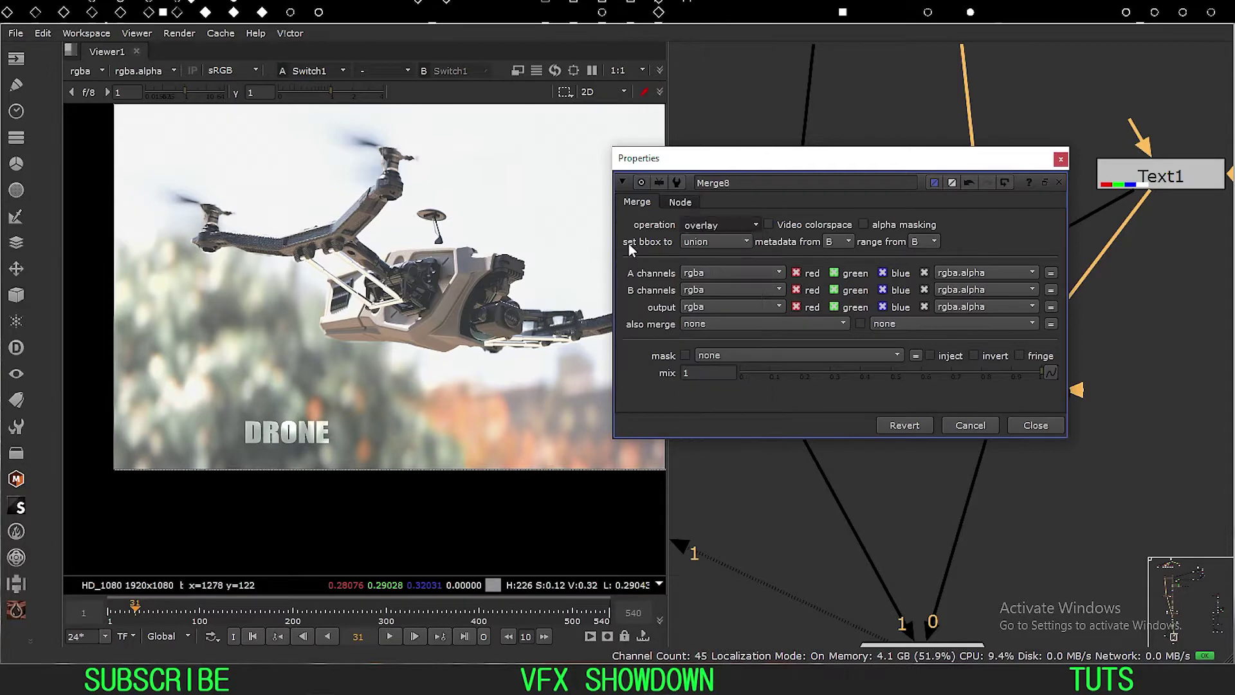
left_click(1036, 426)
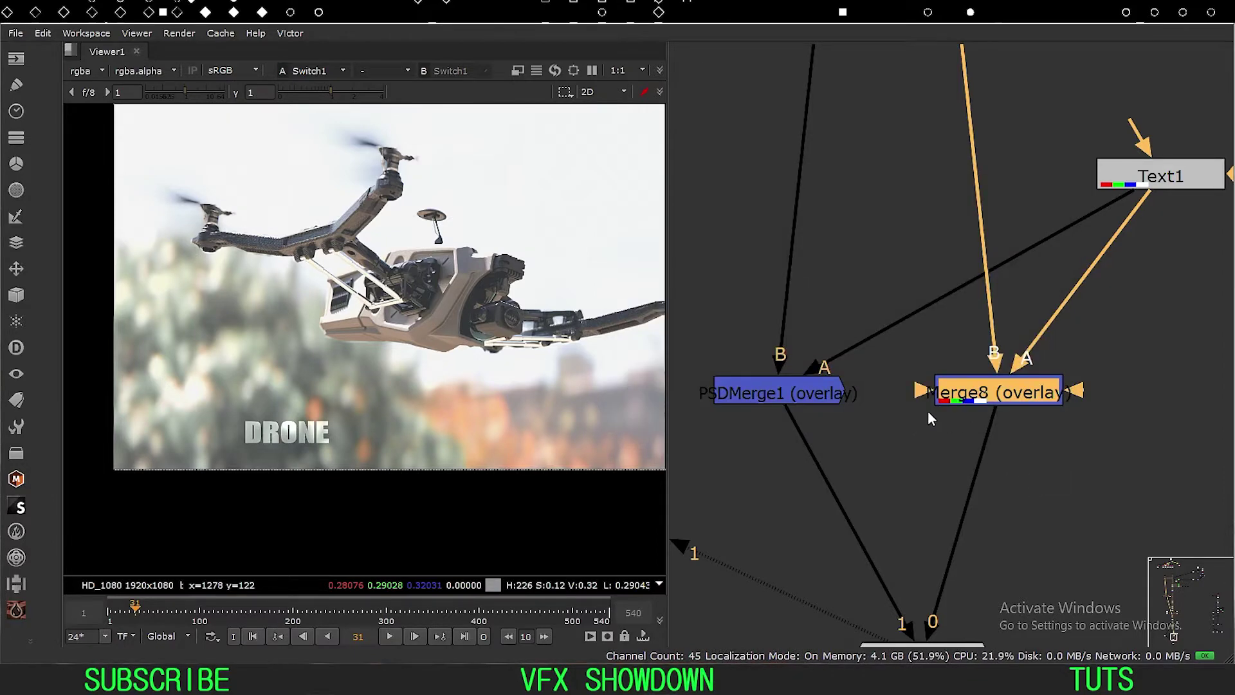
Step: Open PSDMerge1's properties to check its operation and sRGB colorspace settings, and close them
left_click(834, 380)
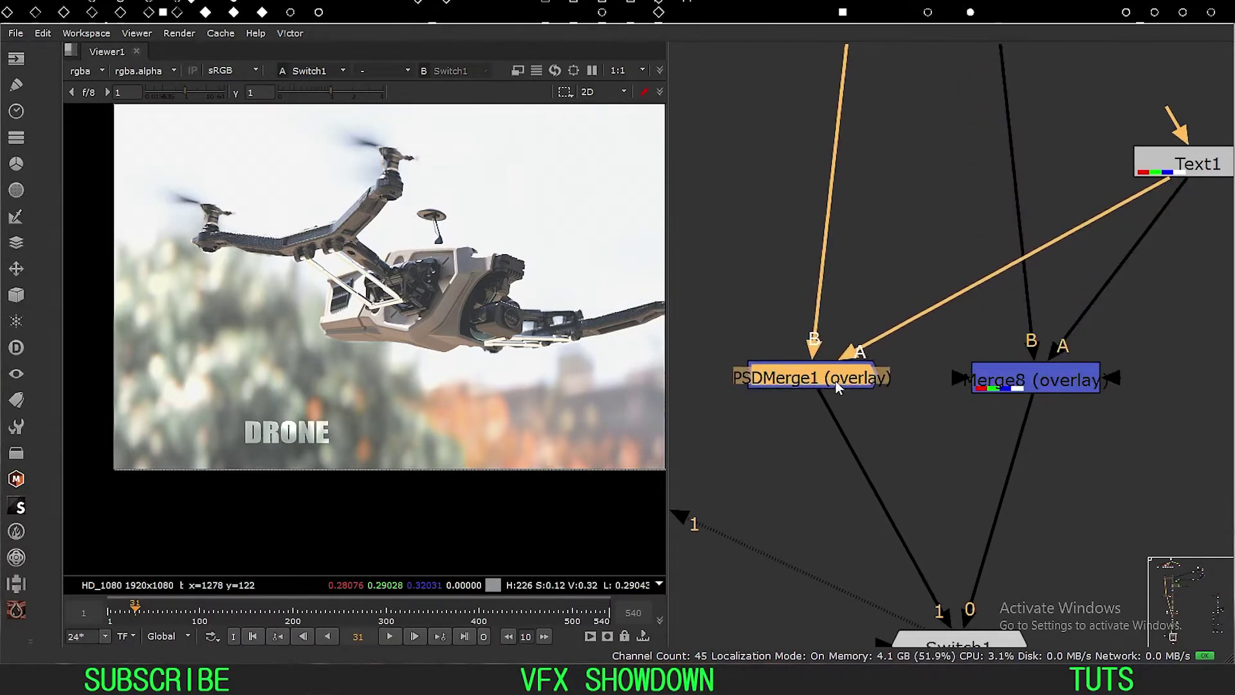
double_click(835, 380)
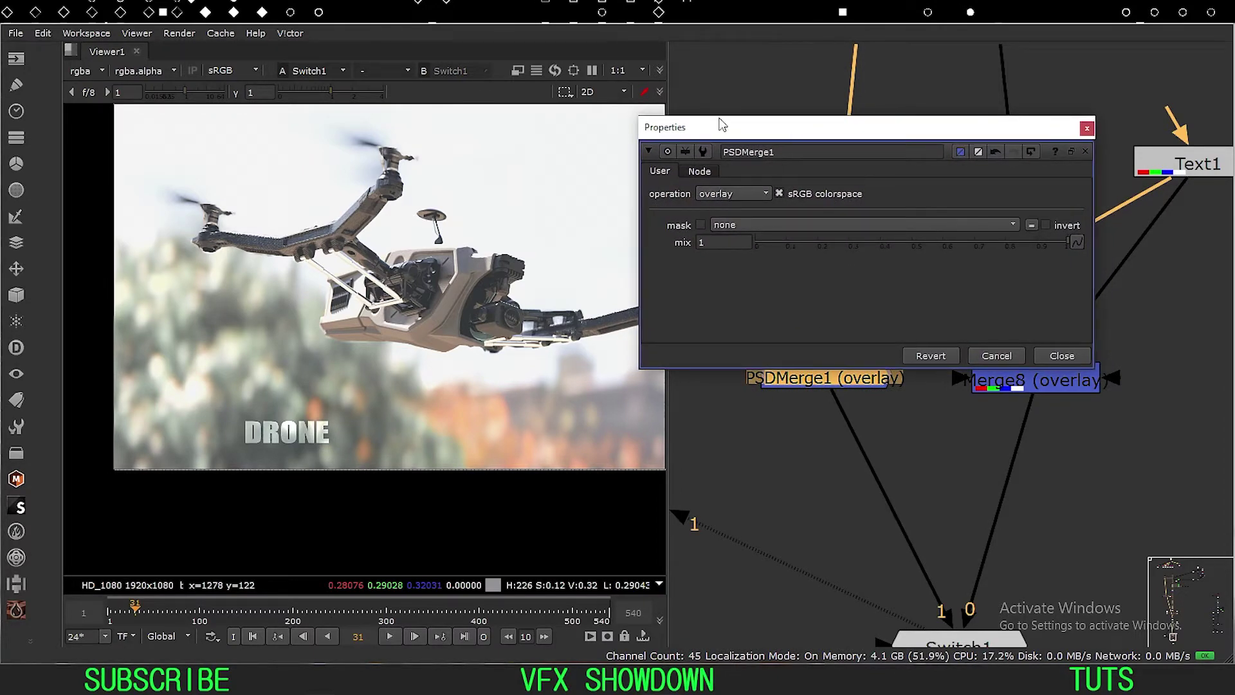
left_click(1069, 357)
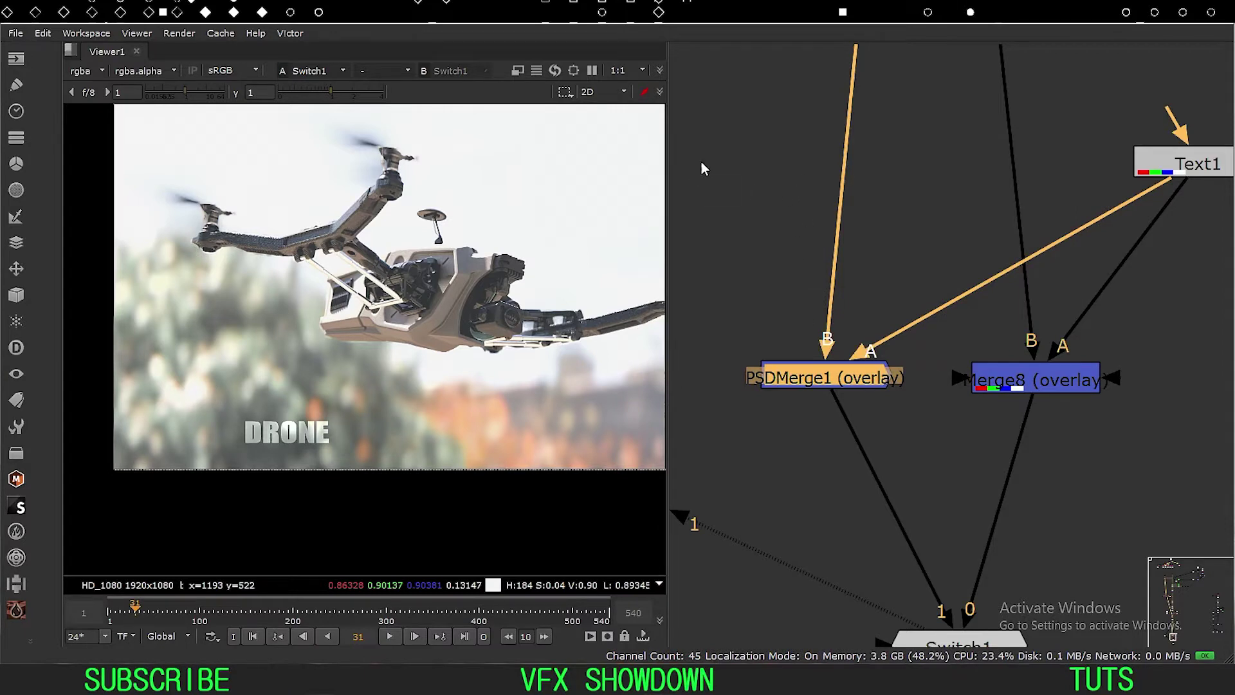
left_click(725, 210)
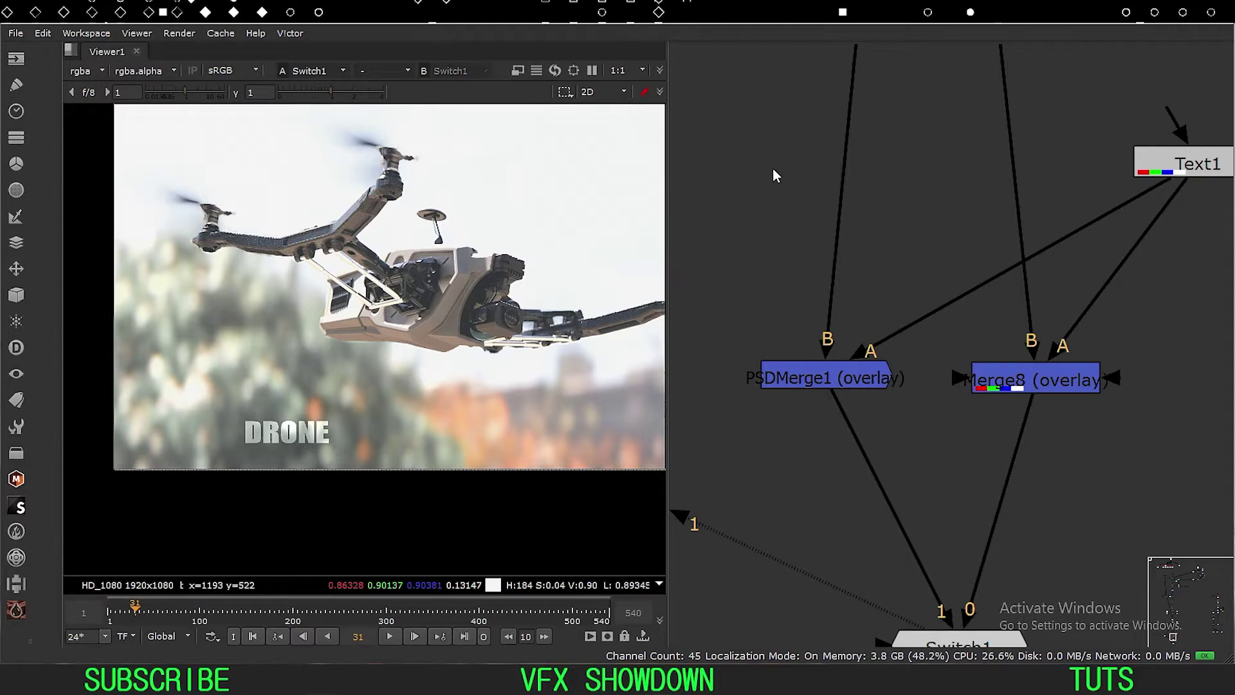
mouse_move(841, 173)
left_mouse_down()
mouse_move(741, 110)
mouse_move(850, 195)
left_mouse_up()
Step: Review the Photoshop-style blend operations offered by PSDMerge1, keeping overlay
left_click(811, 378)
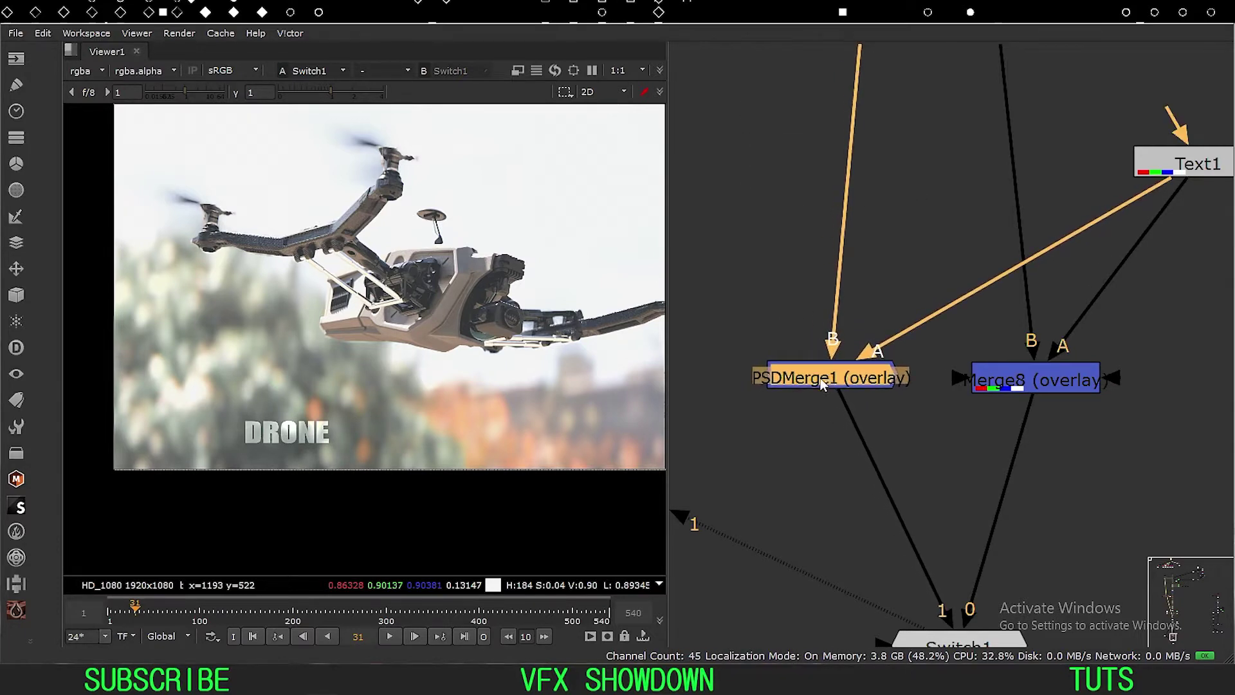
double_click(830, 381)
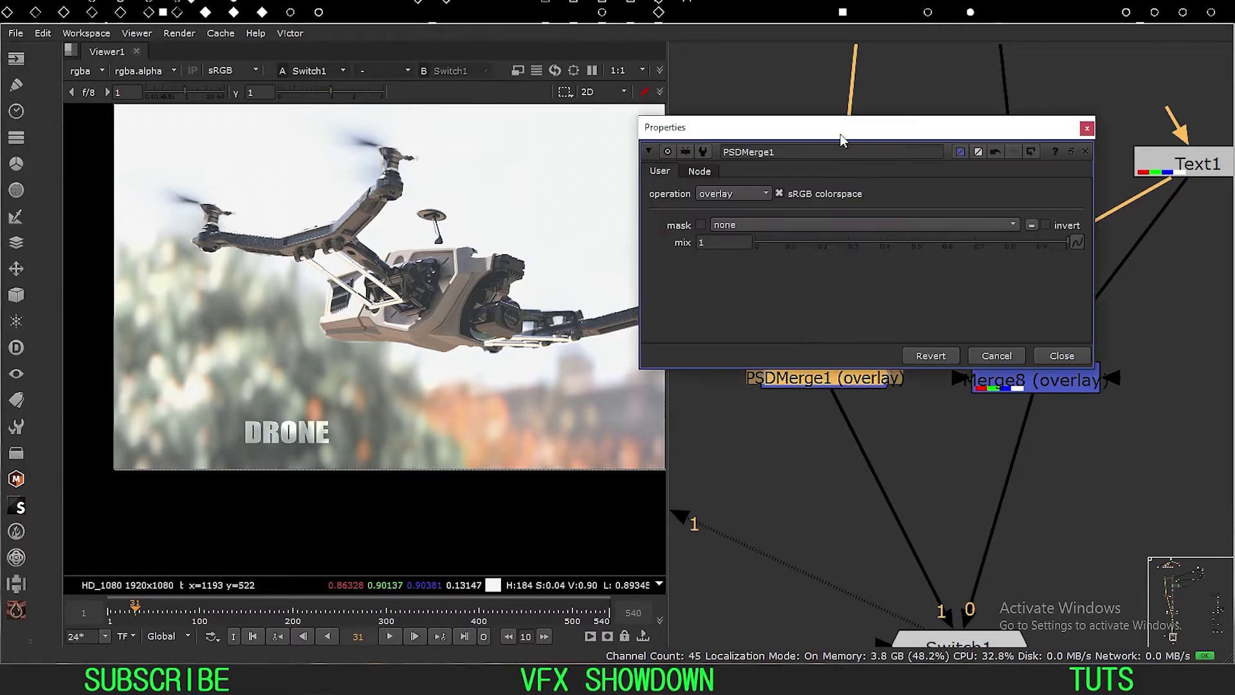
left_click_drag(812, 139, 813, 127)
left_click(737, 183)
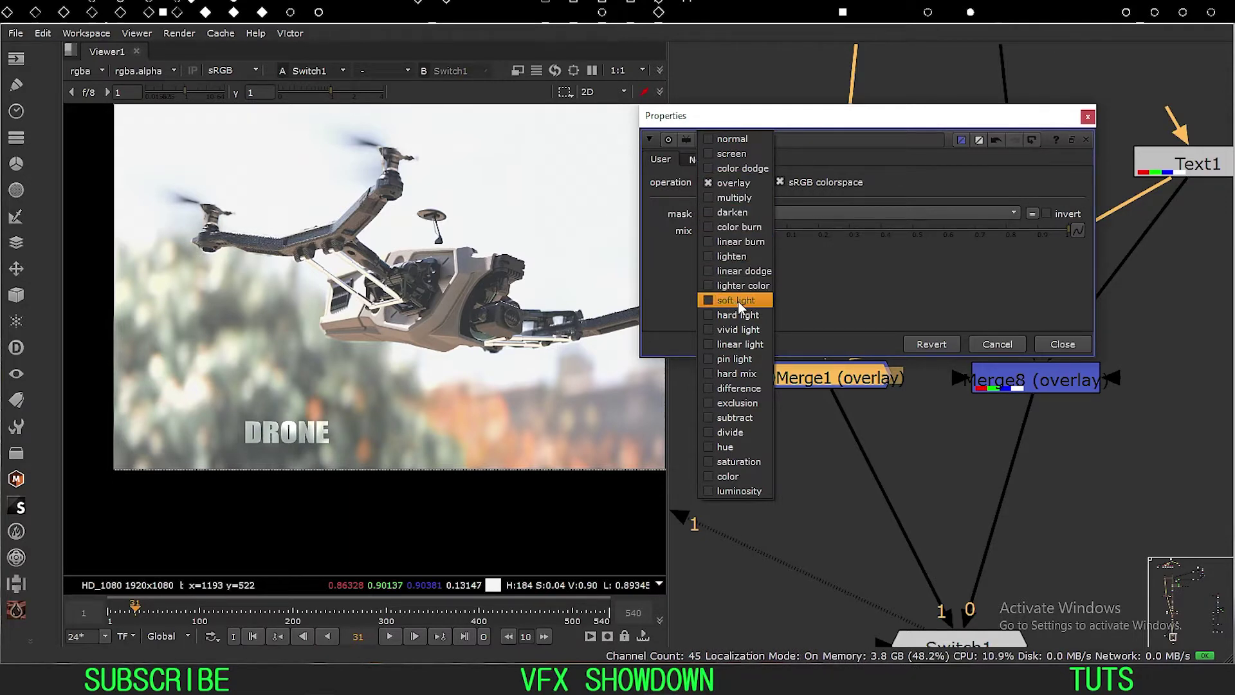
left_click(833, 305)
left_click(1060, 344)
left_click_drag(854, 392, 774, 393)
left_click_drag(727, 337, 885, 373)
left_click_drag(1154, 345, 934, 426)
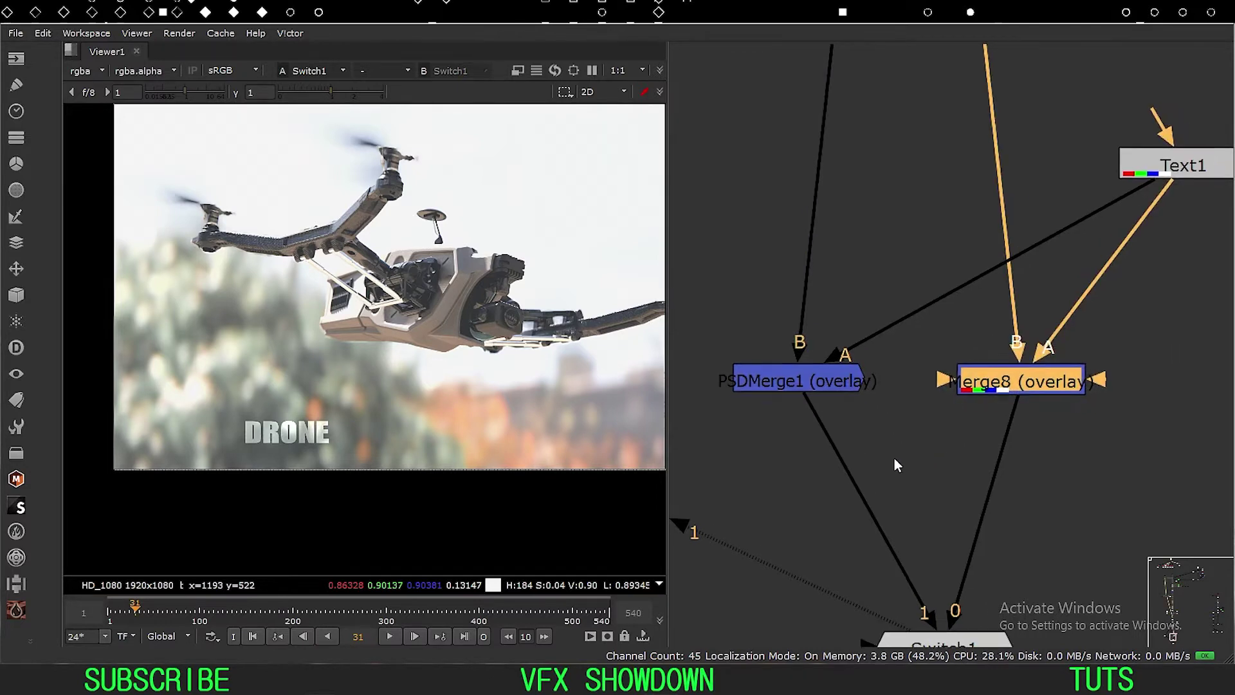
Step: Set Switch1's which value to 0 so that the Merge8 branch is used
middle_click_drag(883, 630, 918, 543)
left_click(957, 562)
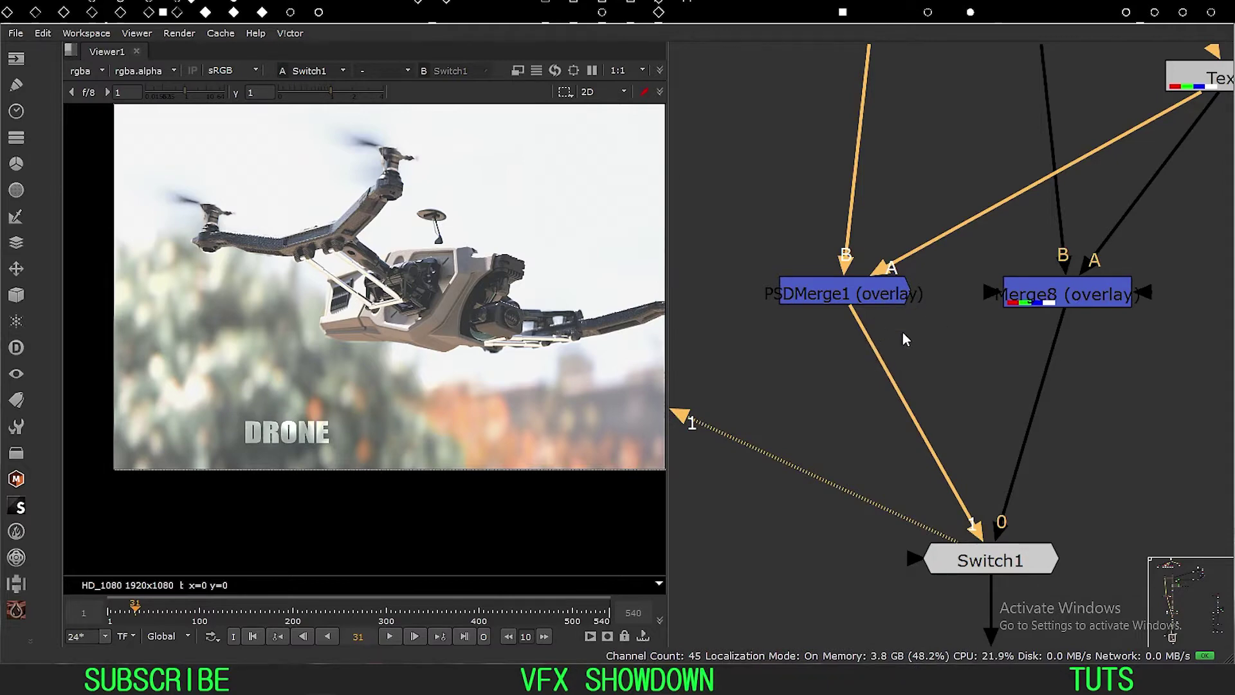
double_click(940, 557)
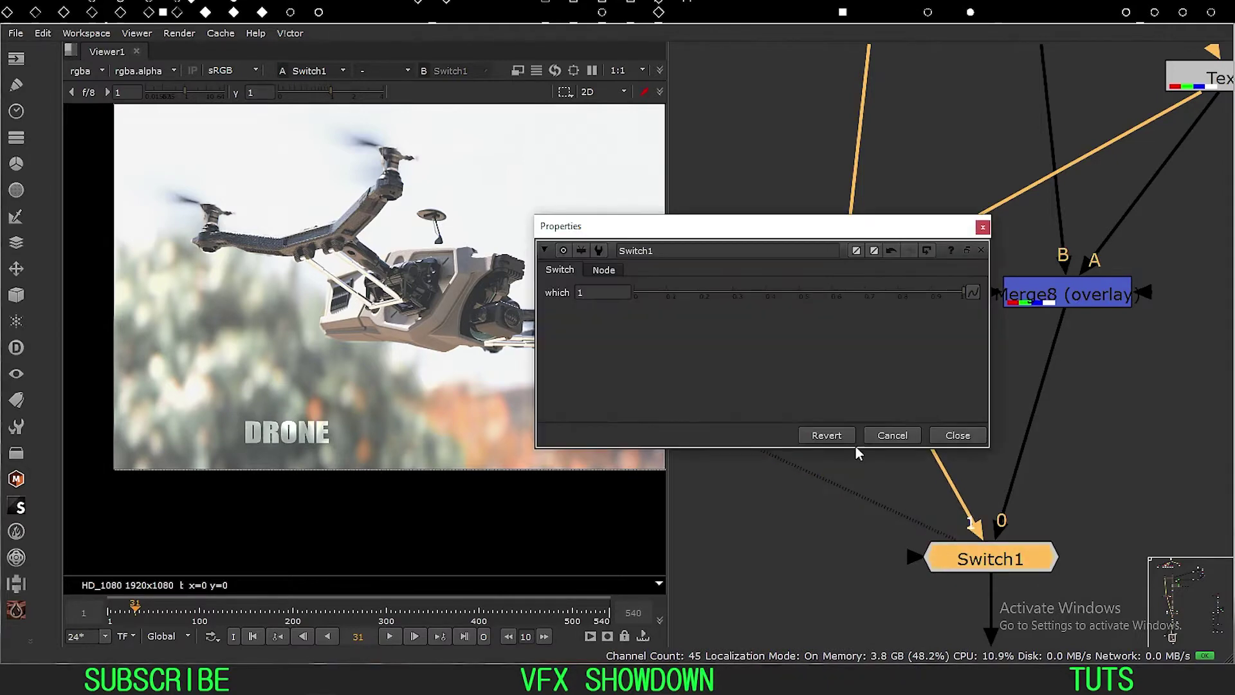
left_click_drag(661, 300, 581, 311)
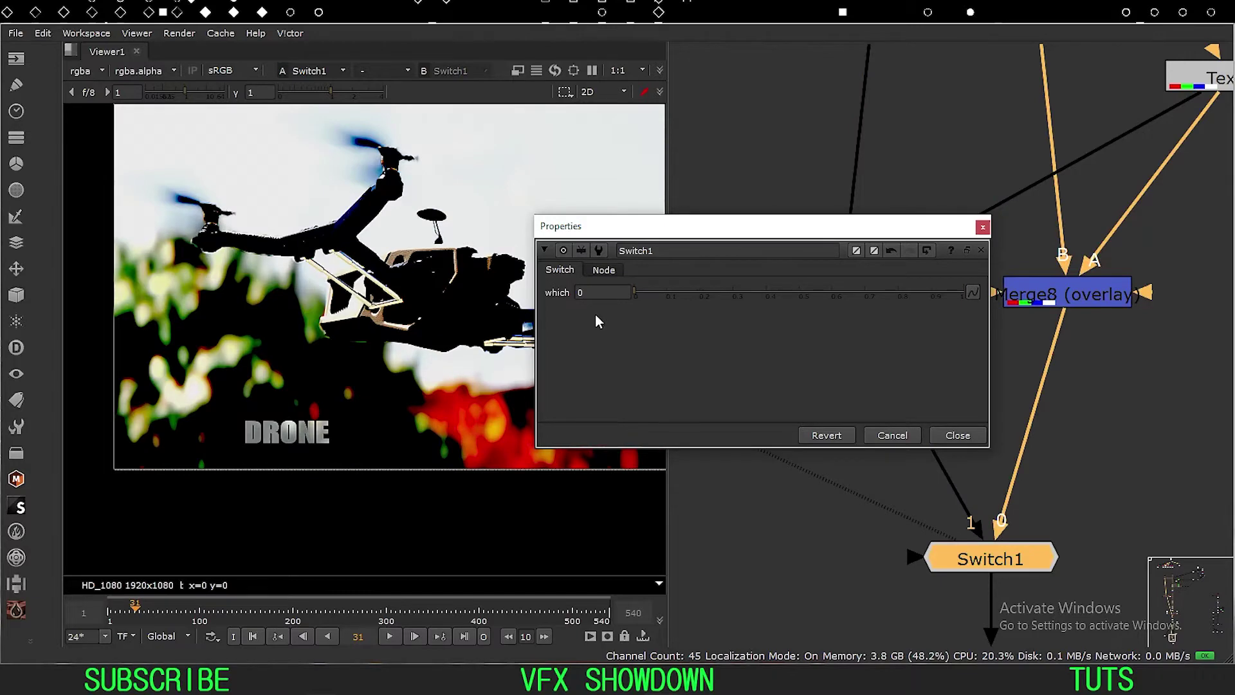
left_click(982, 227)
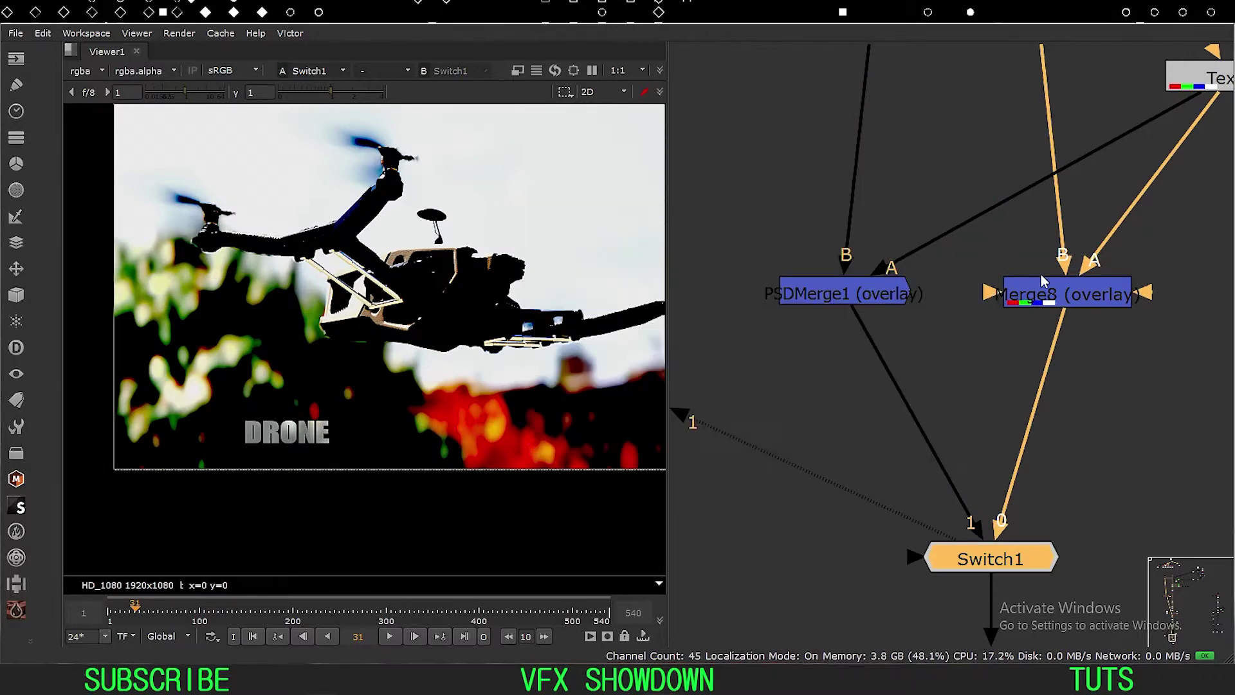
Step: Move Text1 a little lower above the merges and view the outputs of Text1 and Merge8
double_click(1060, 299)
left_click(1060, 163)
middle_click_drag(1087, 209, 970, 287)
left_click_drag(937, 364, 936, 366)
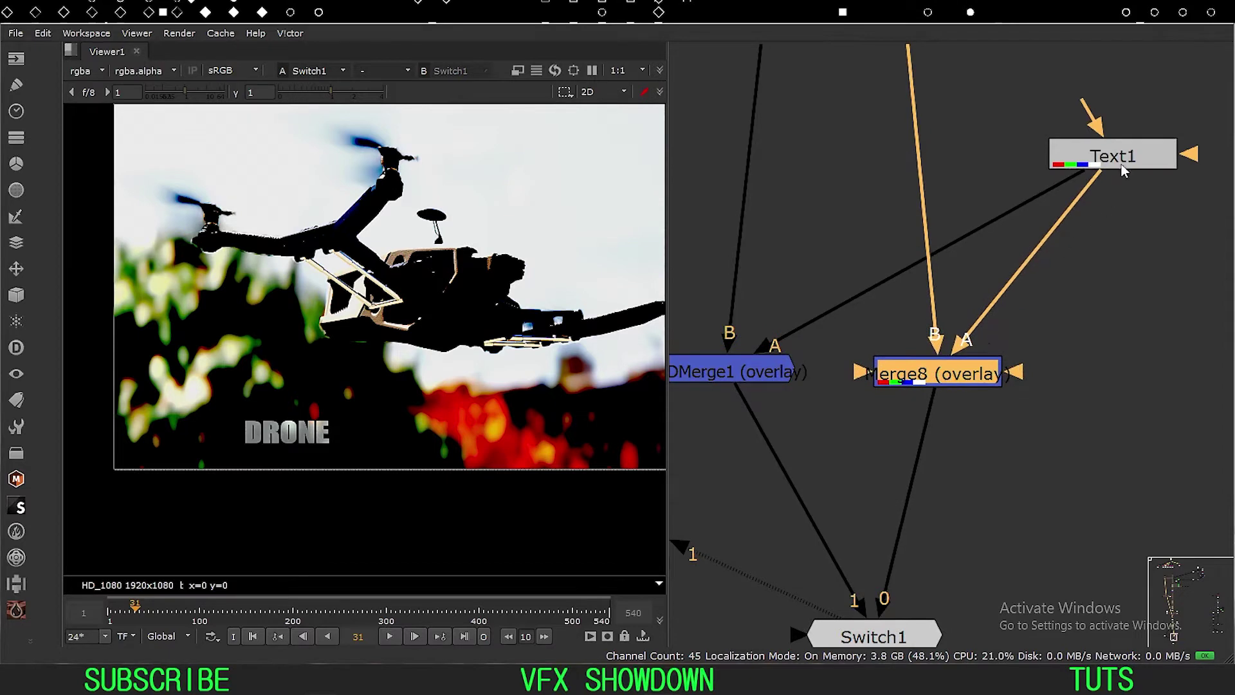
left_click_drag(1118, 172, 1102, 220)
key("1")
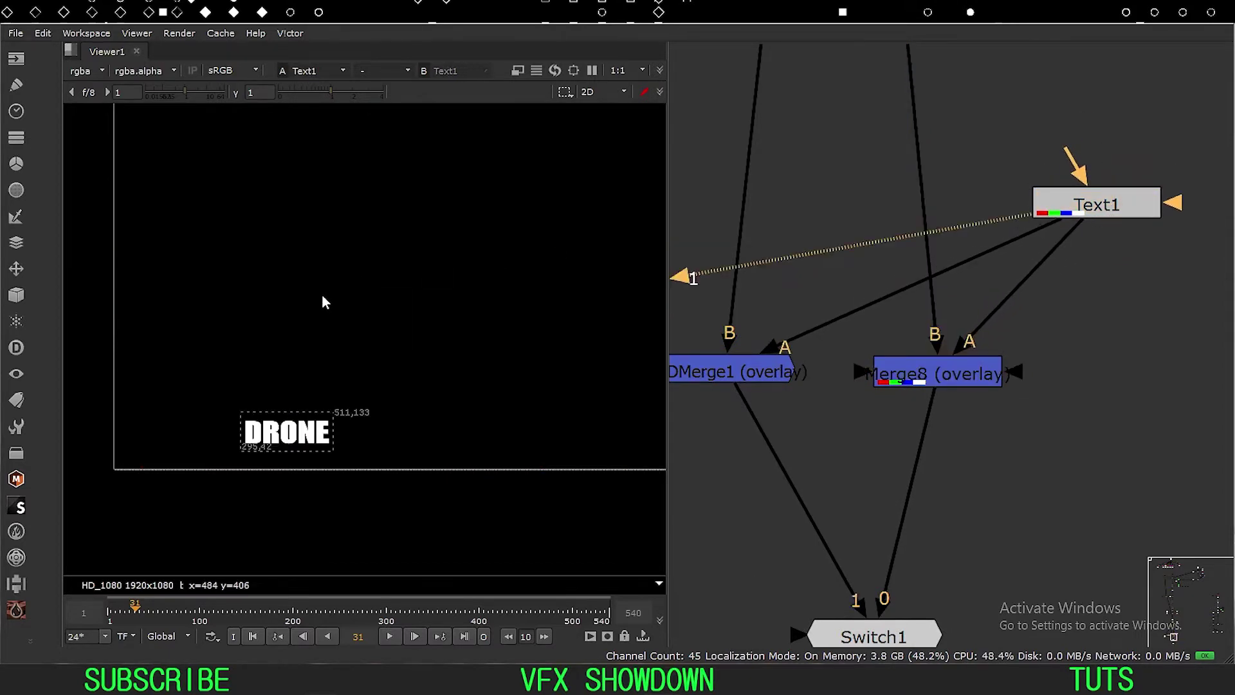
left_click(929, 378)
key("1")
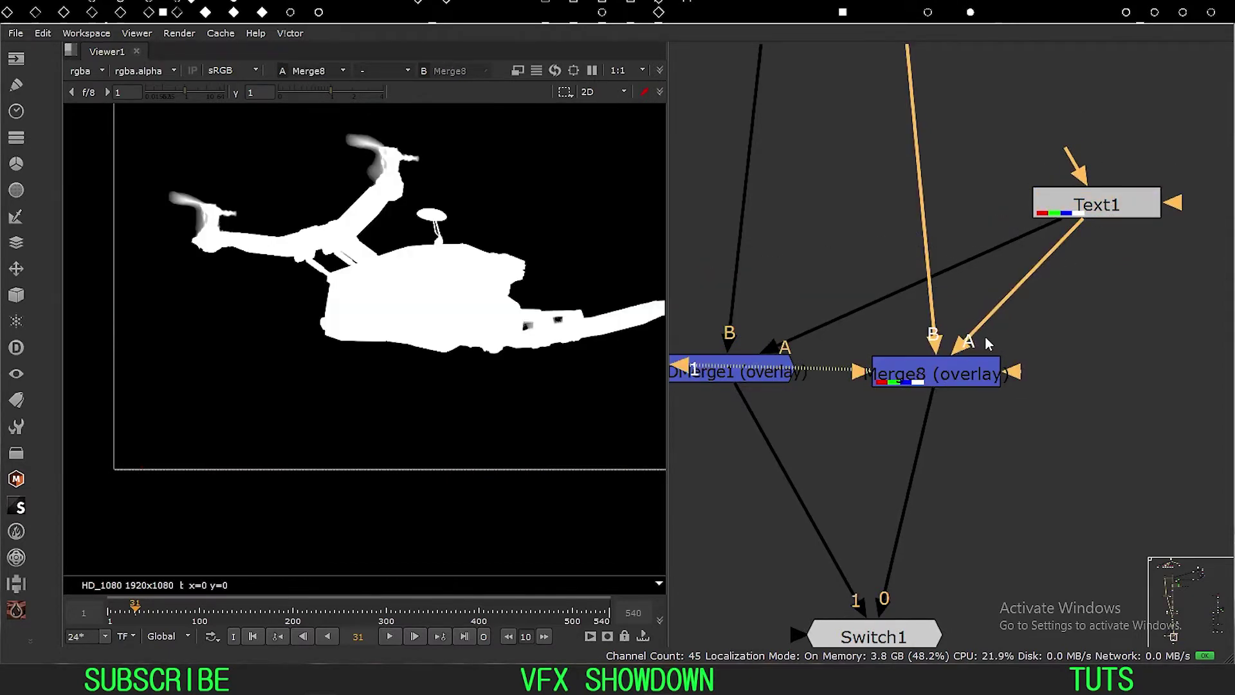
Step: Set Merge8's mix to 0.685 and its operation to over
left_click(947, 373)
double_click(947, 373)
left_click(707, 225)
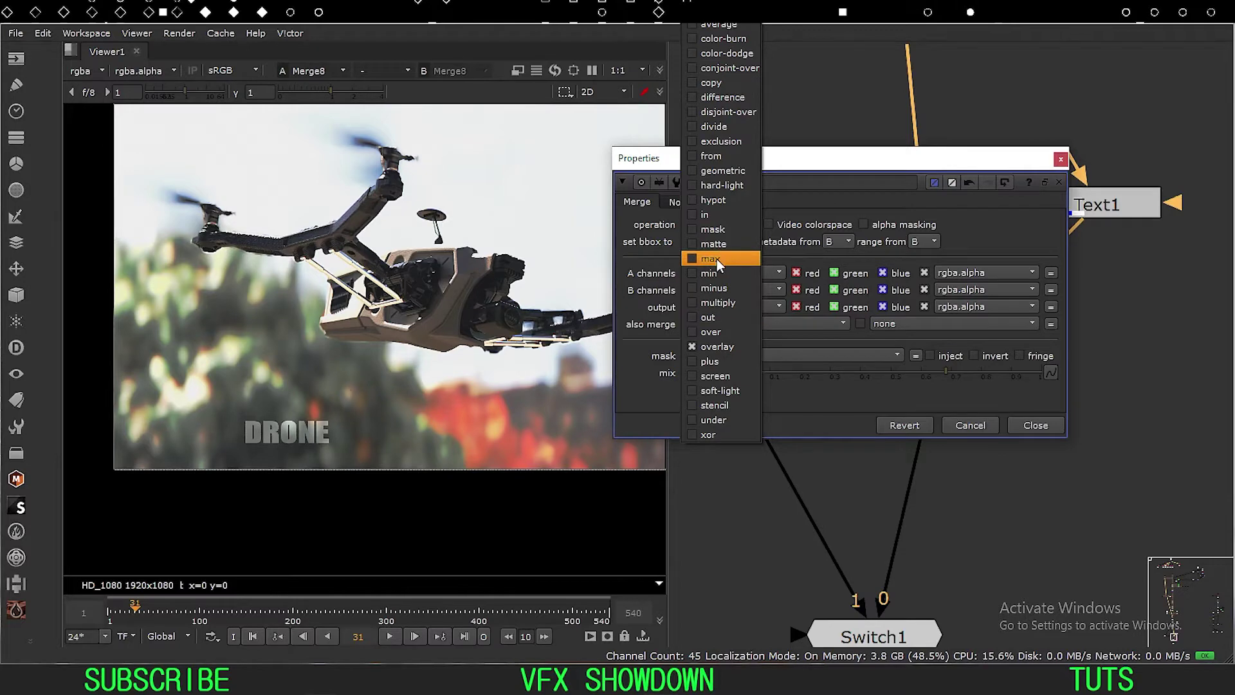
left_click(718, 332)
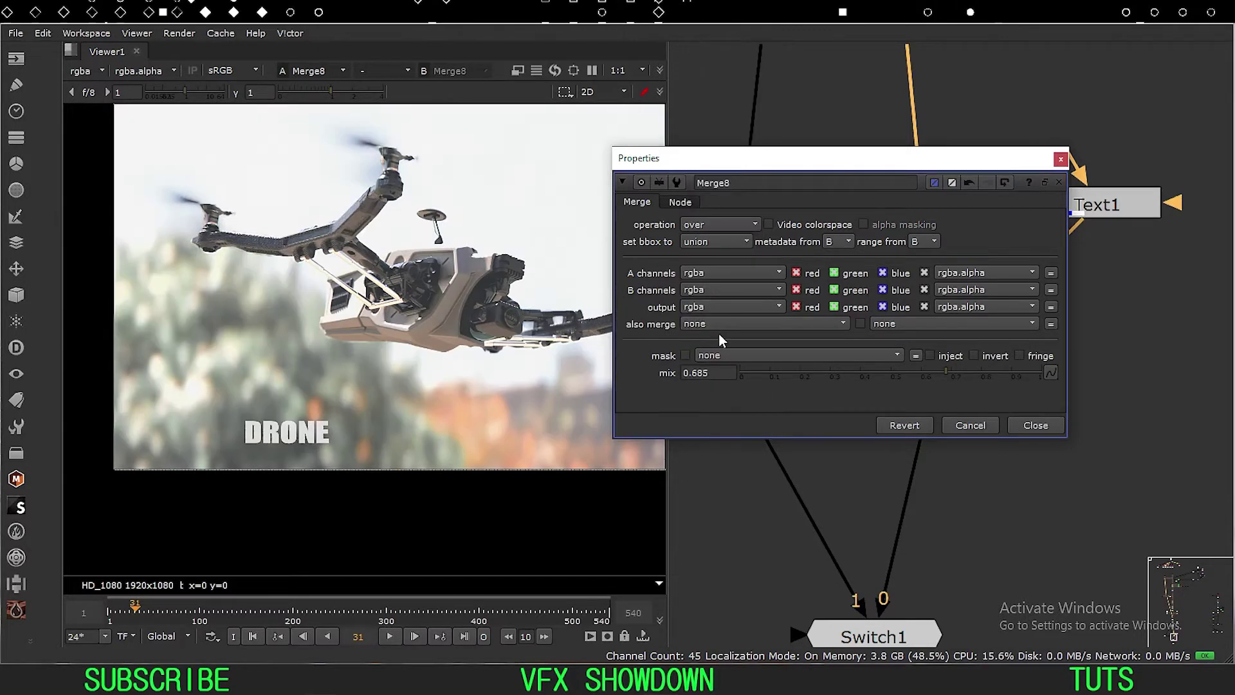
left_click(1040, 426)
Step: Set Merge8's mix to 1
left_click(938, 372)
double_click(938, 372)
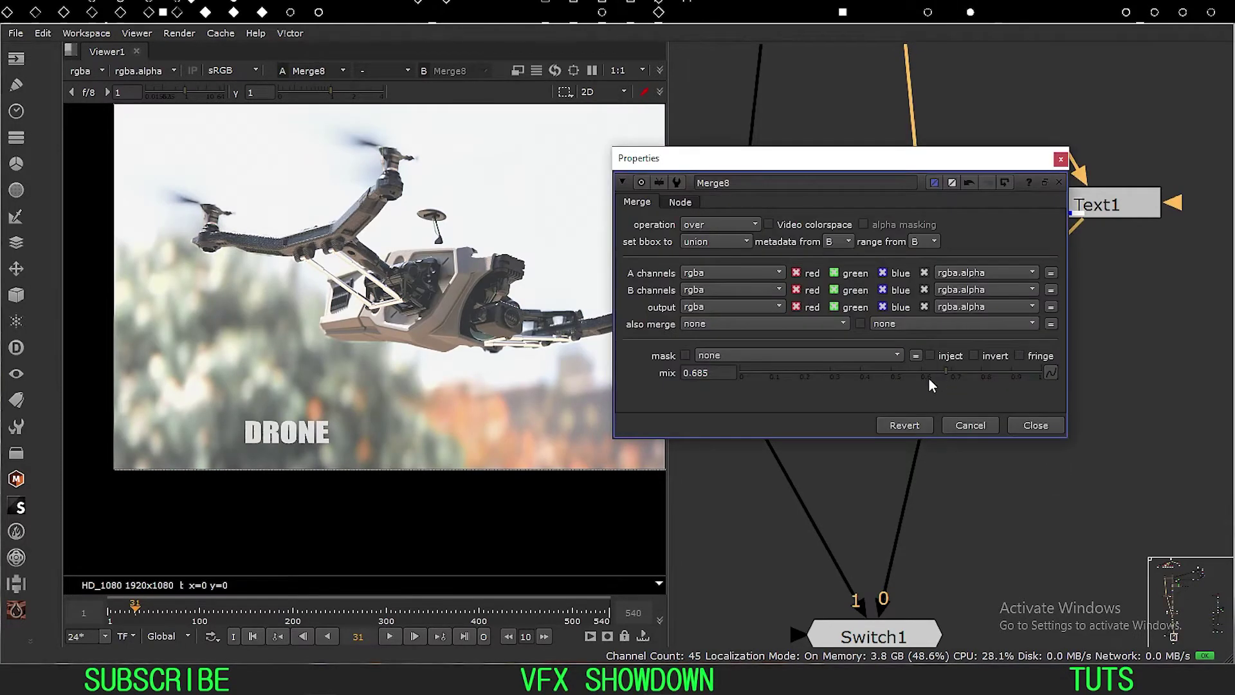
left_click_drag(901, 372, 1065, 394)
left_click(1033, 426)
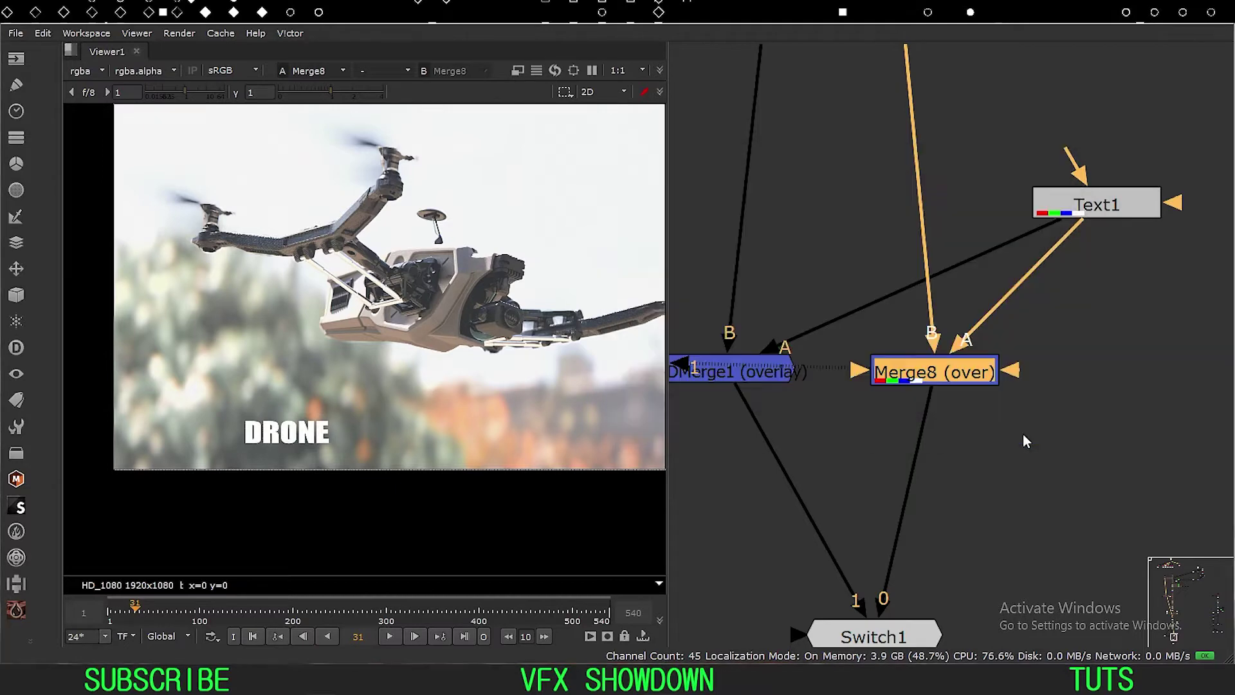
Step: Set Merge8's operation to overlay and inspect the DRONE text and the full frame
double_click(944, 373)
left_click(744, 225)
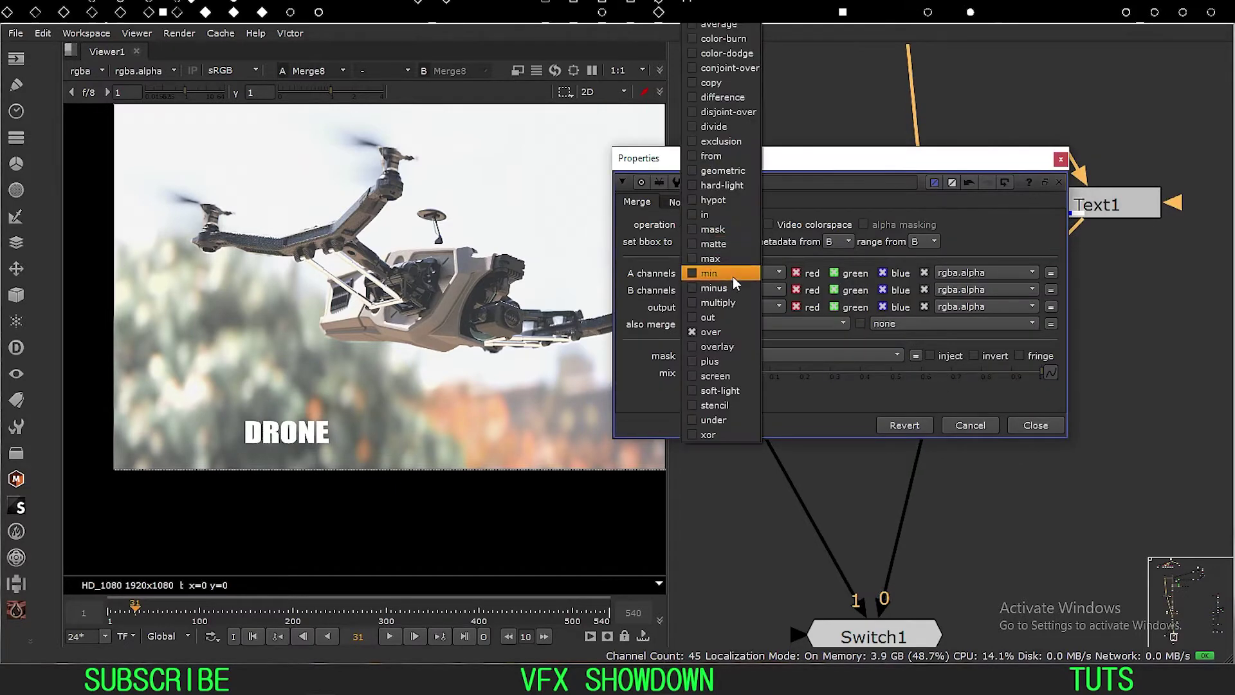
left_click(717, 346)
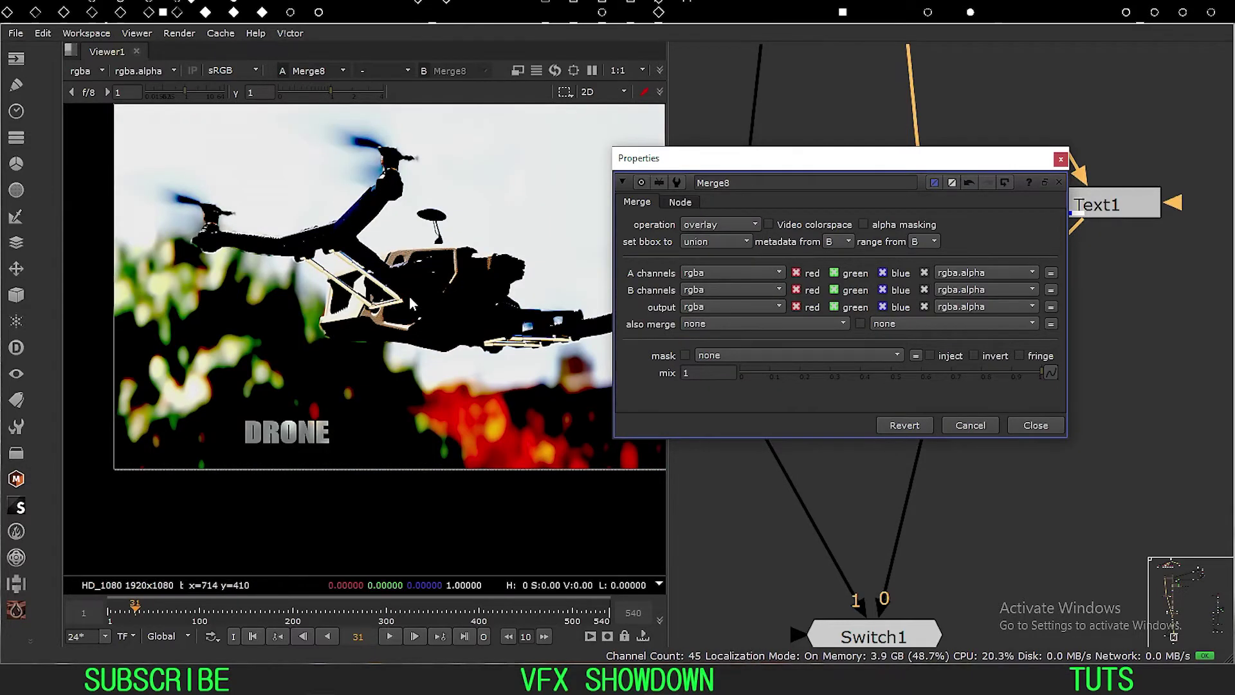
scroll(453, 306, "up", 5)
scroll(400, 346, "down", 5)
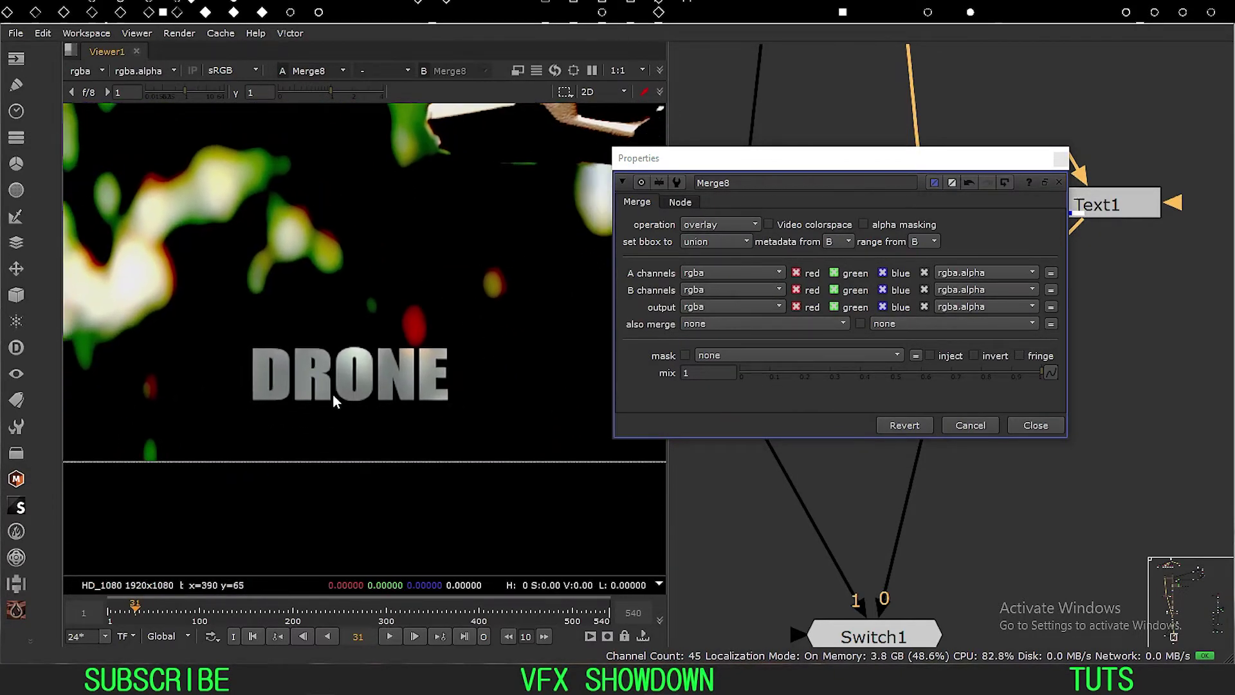
middle_click_drag(392, 370, 344, 398)
key("f")
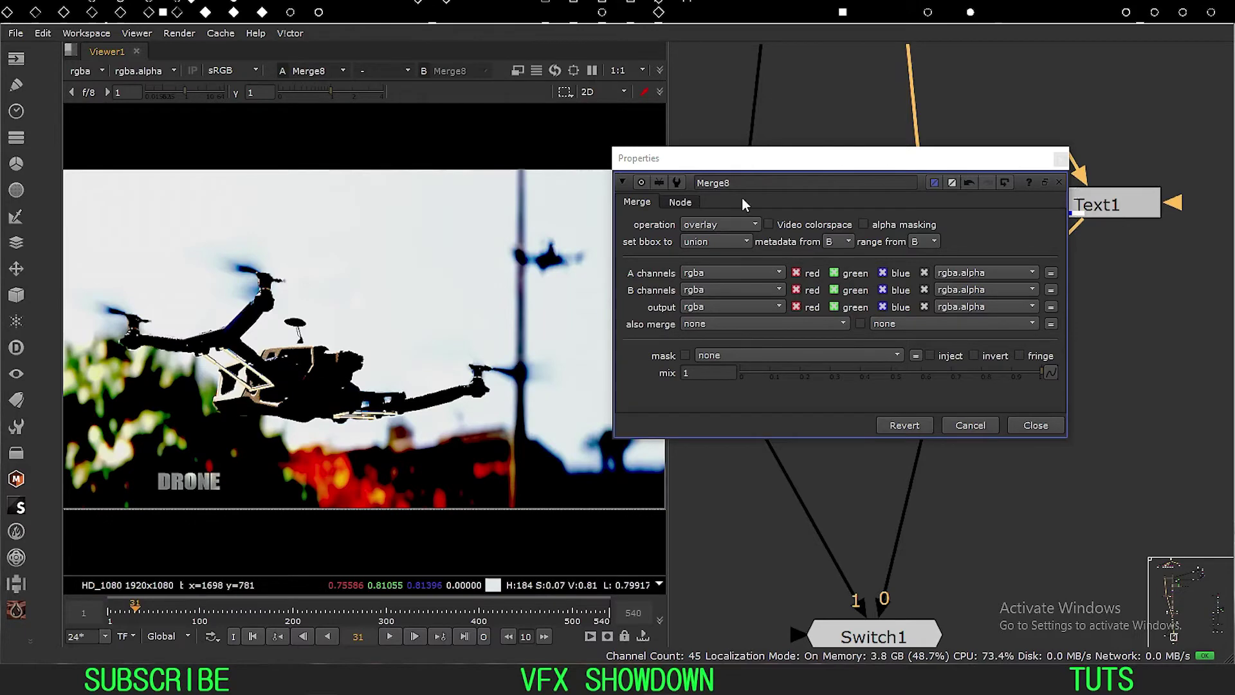
Step: Enable alpha masking on Merge8, keeping its properties clear of the viewed image
left_click_drag(825, 174, 491, 162)
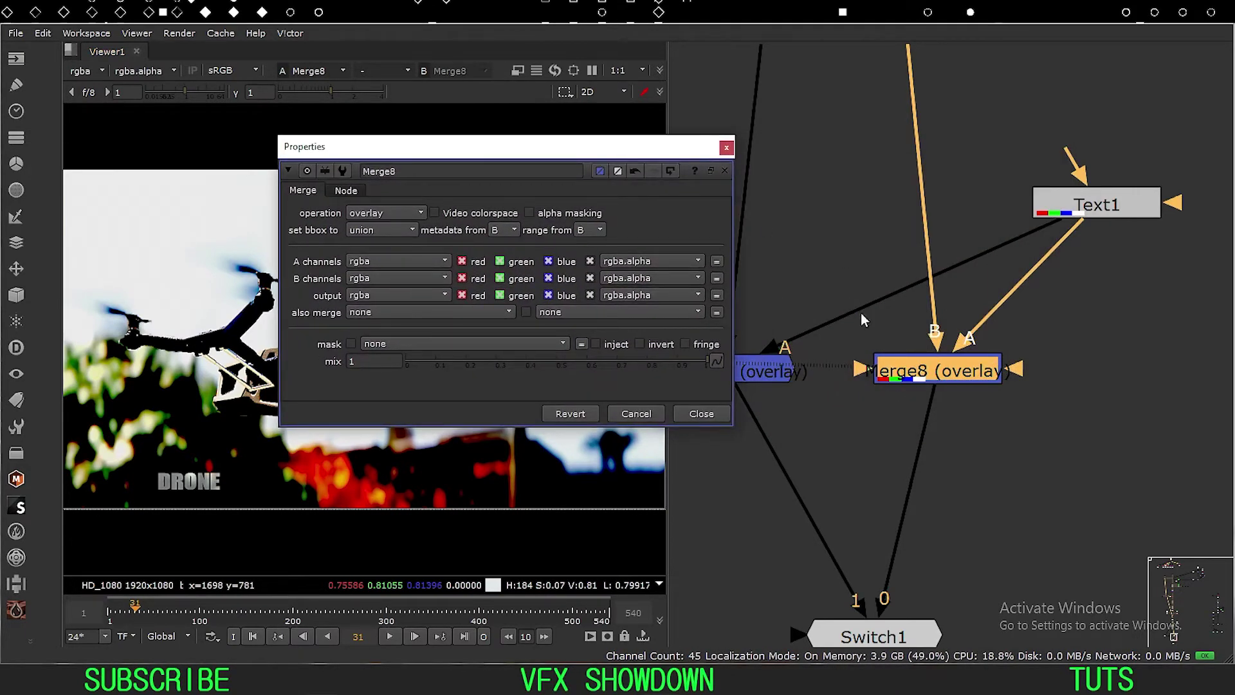
left_click_drag(571, 146, 863, 130)
left_click(878, 187)
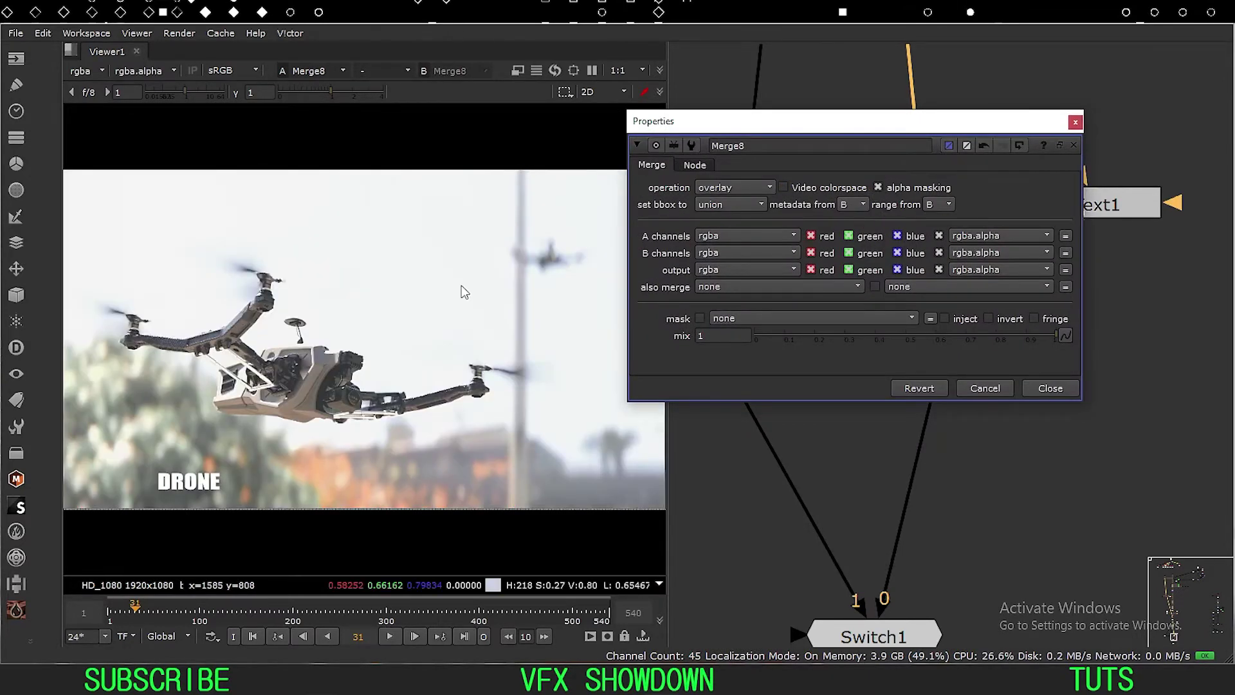
Step: Inspect the DRONE text up close and enable Video colorspace on Merge8
scroll(276, 418, "up", 5)
middle_click_drag(276, 418, 339, 386)
middle_click_drag(94, 494, 332, 371)
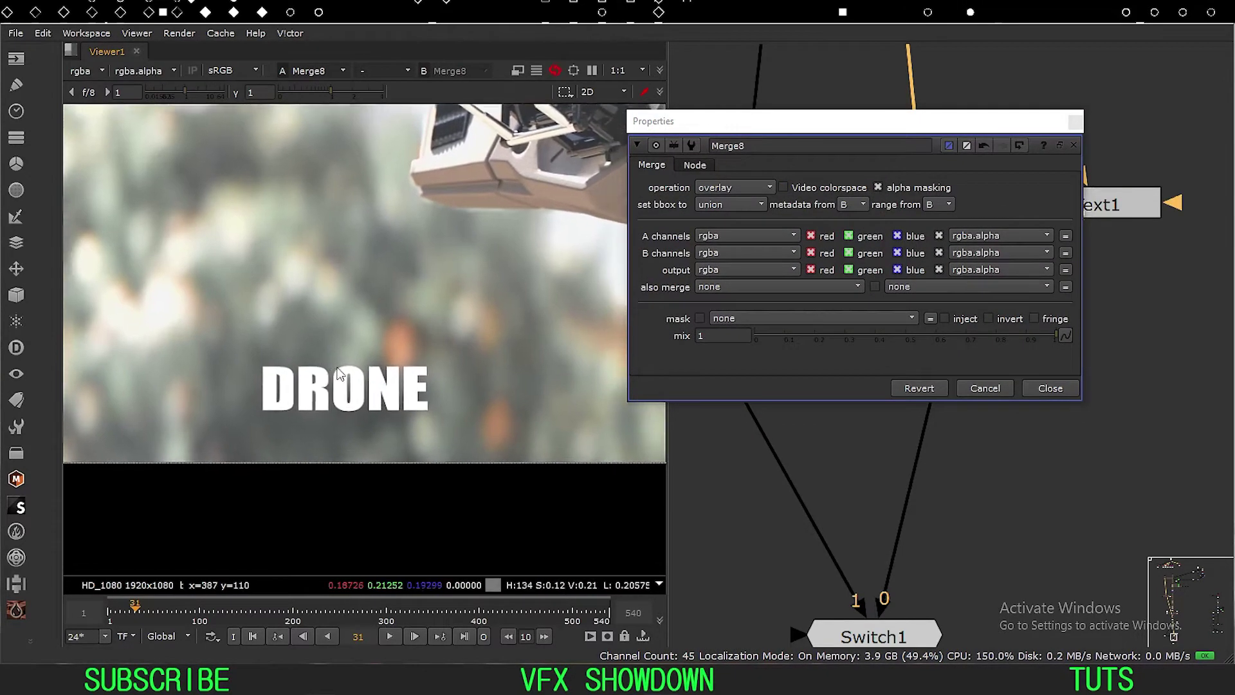
scroll(333, 377, "up", 2)
left_click_drag(885, 124, 773, 116)
left_click(700, 180)
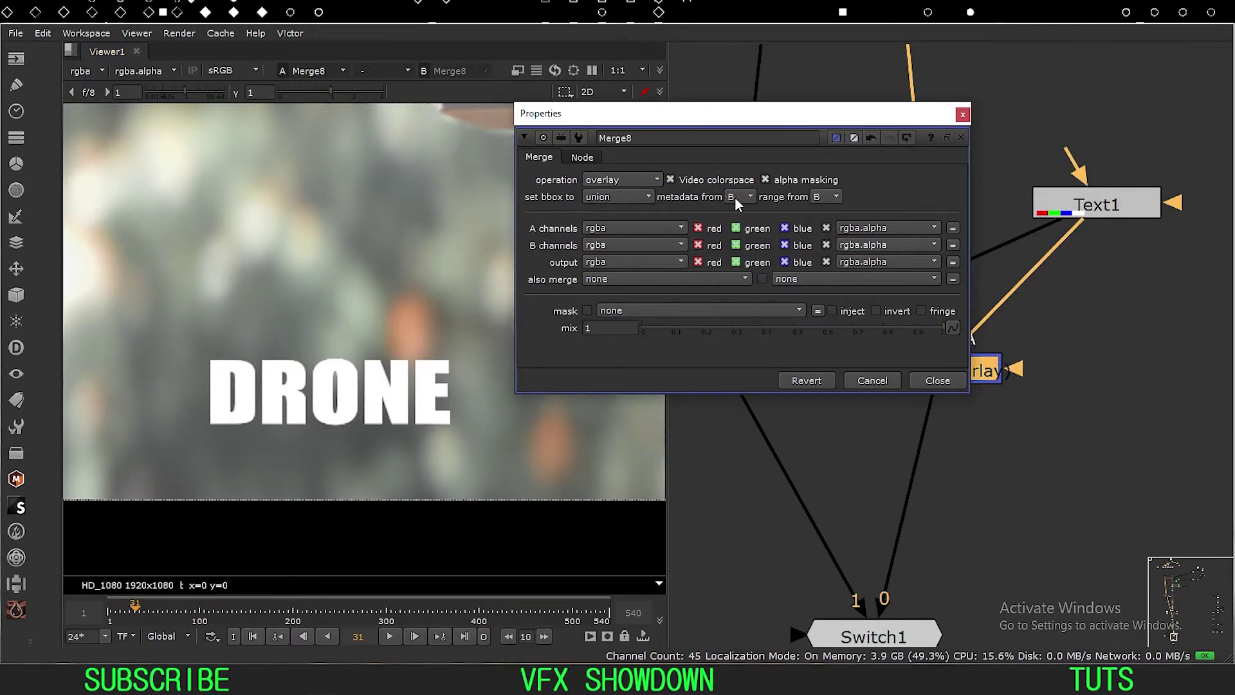
Step: Disable Video colorspace and alpha masking on Merge8, and close its properties
scroll(334, 259, "down", 5)
scroll(343, 299, "up", 6)
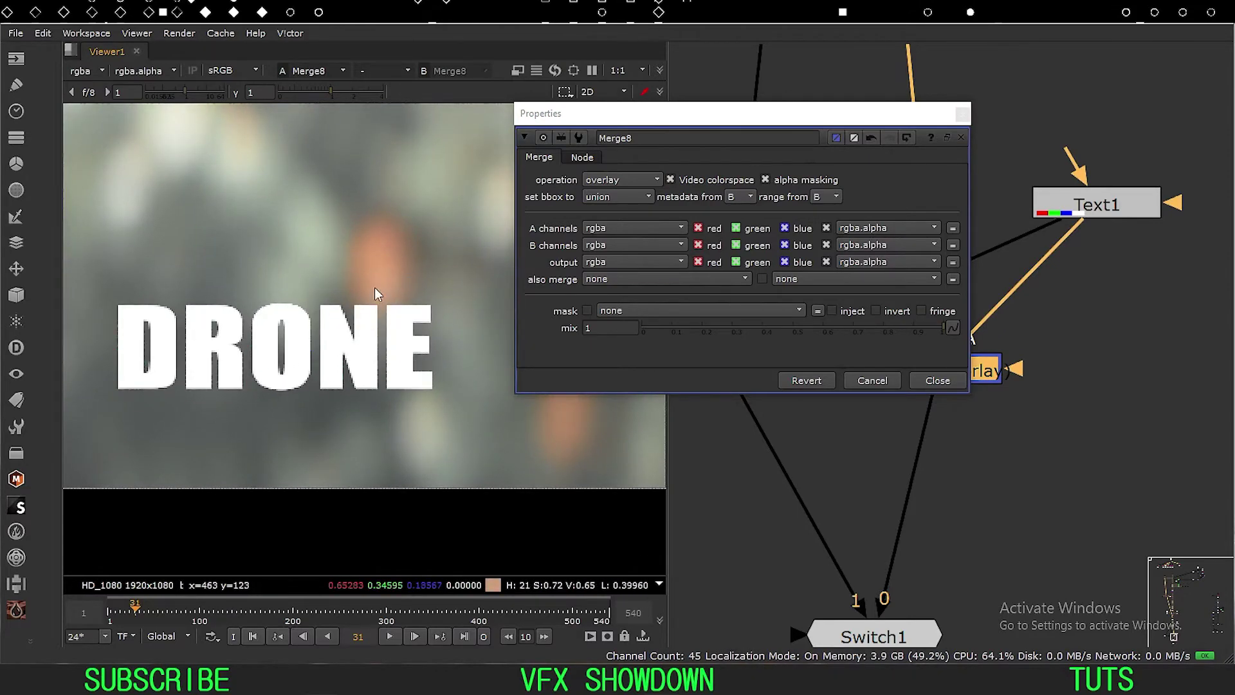
left_click(681, 180)
left_click(765, 179)
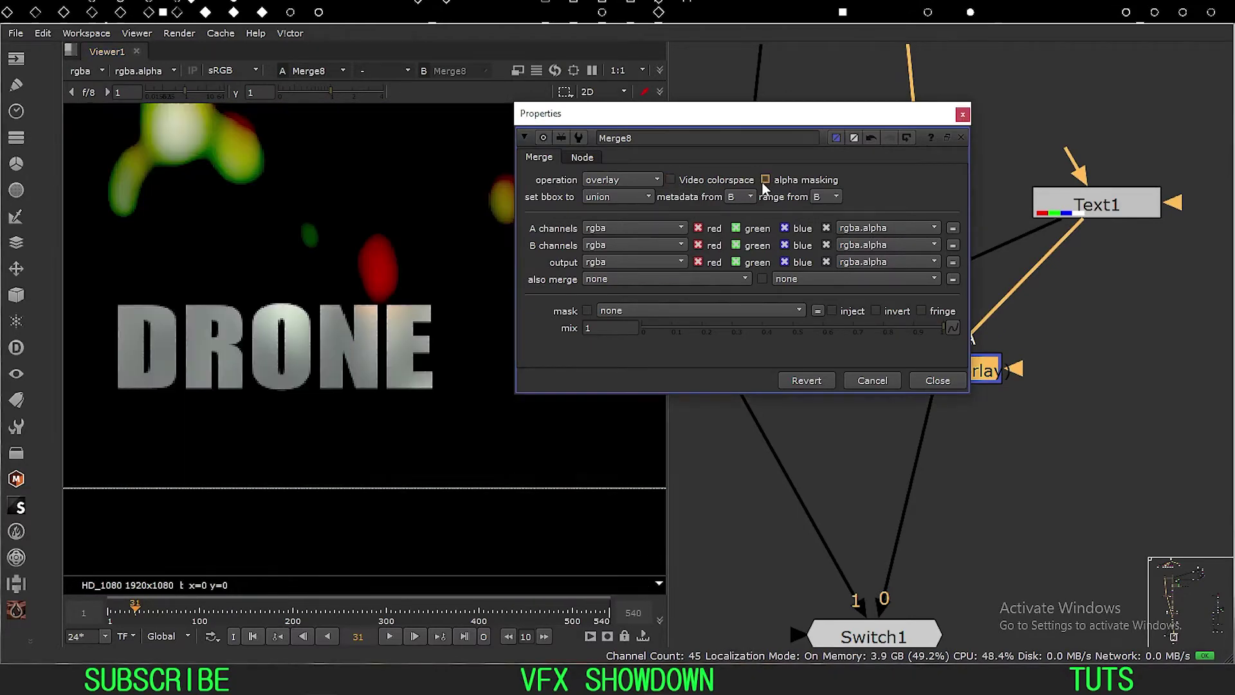
left_click_drag(831, 124, 744, 136)
left_click(843, 393)
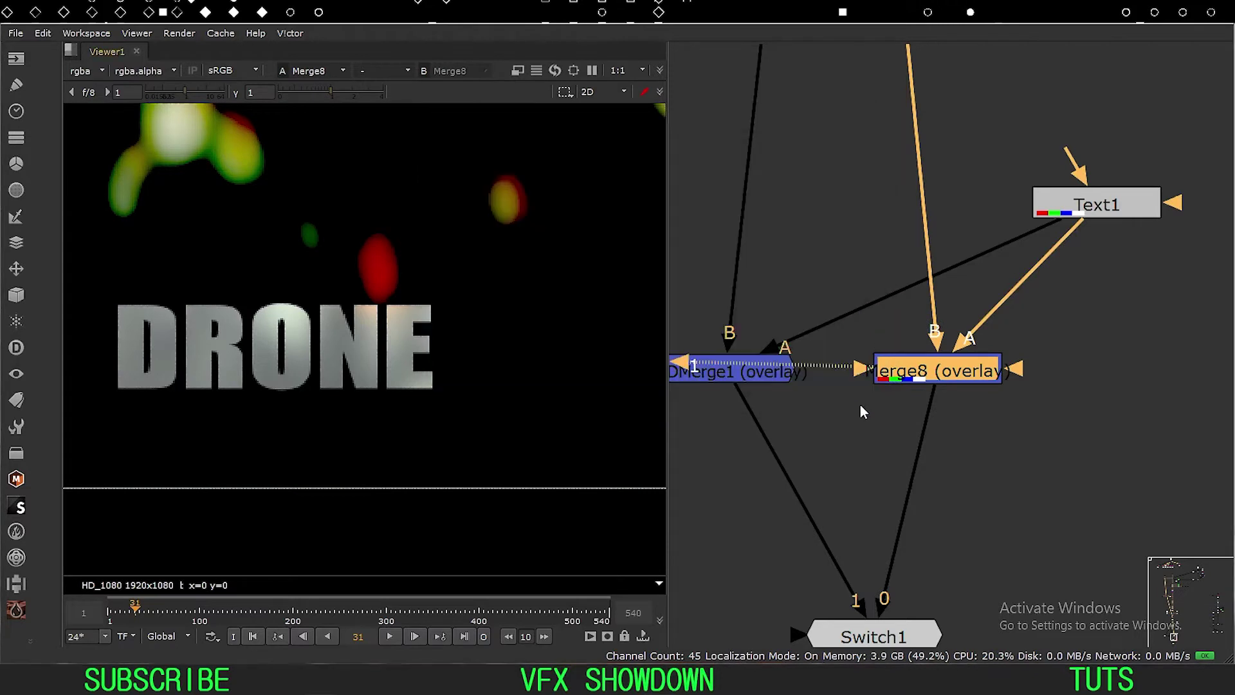
Step: Connect Merge8's mask input directly to Text1 and inspect the overlaid DRONE text
left_click_drag(1023, 372, 1078, 390)
left_click_drag(1073, 375, 1122, 207)
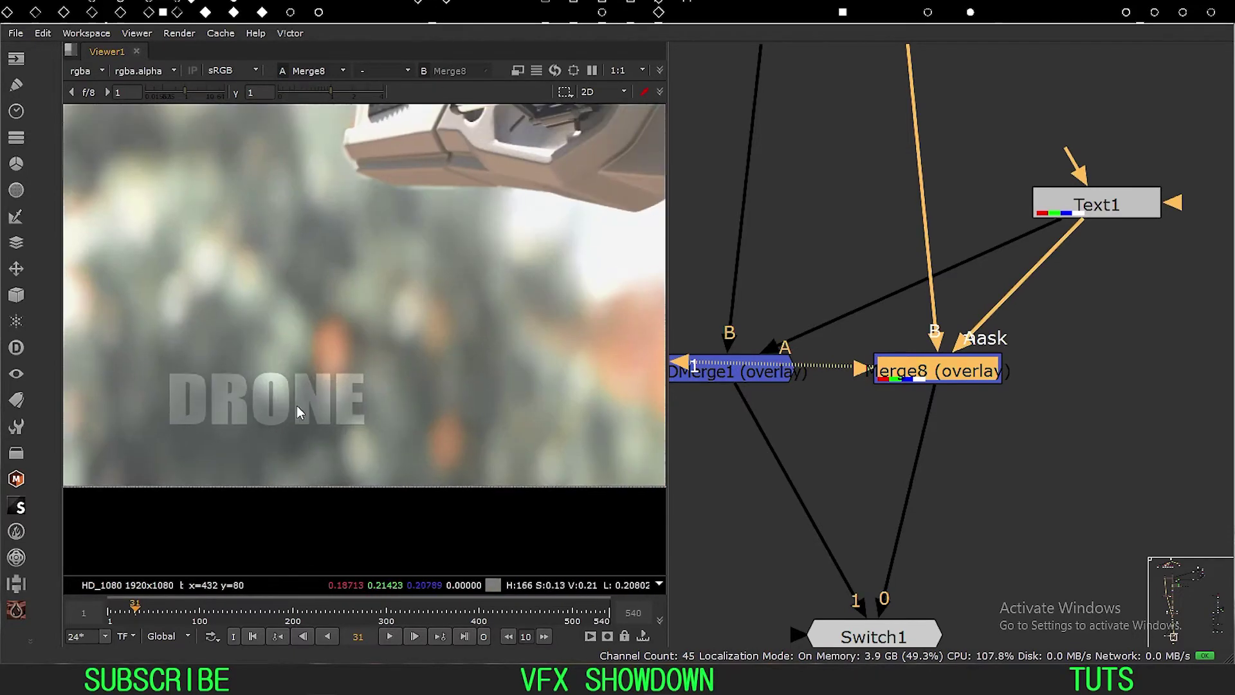
middle_click_drag(793, 302, 862, 285)
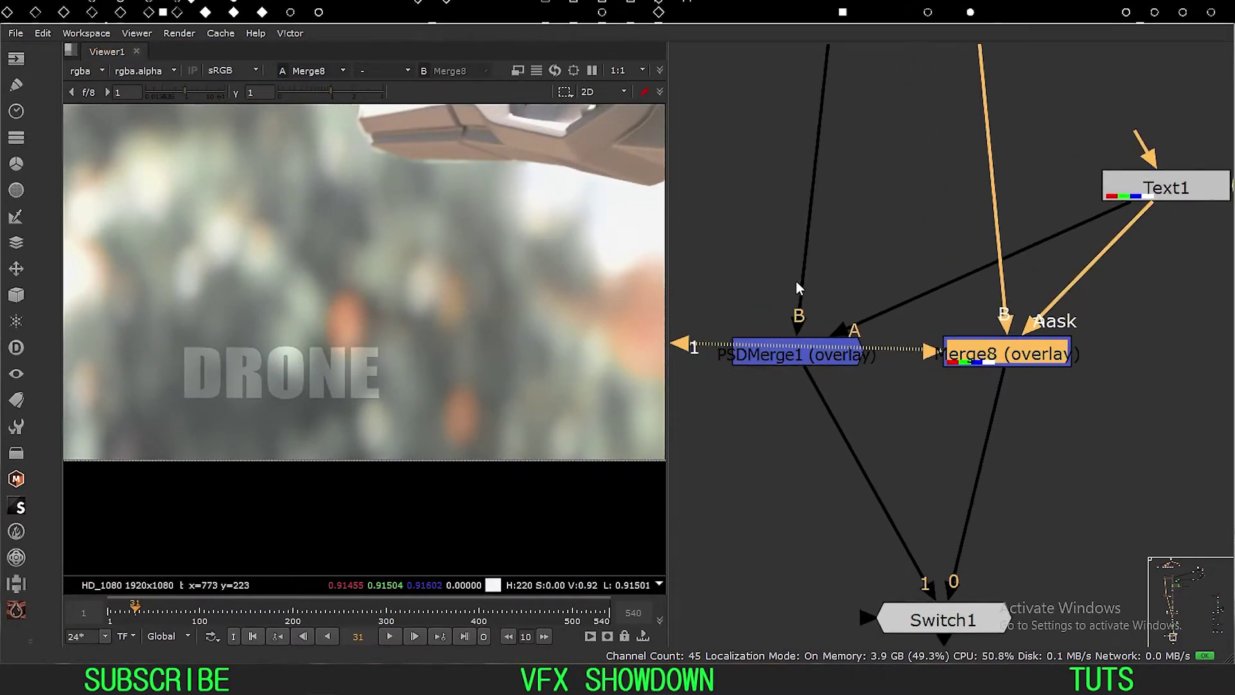
mouse_move(1012, 348)
left_mouse_down()
mouse_move(1022, 362)
mouse_move(1009, 359)
left_mouse_up()
middle_click_drag(1133, 298, 1040, 351)
Step: Detach Merge8's mask and A inputs from Text1, and reconnect the A input to Text1
left_click_drag(950, 391, 1084, 342)
left_click_drag(952, 379, 1015, 286)
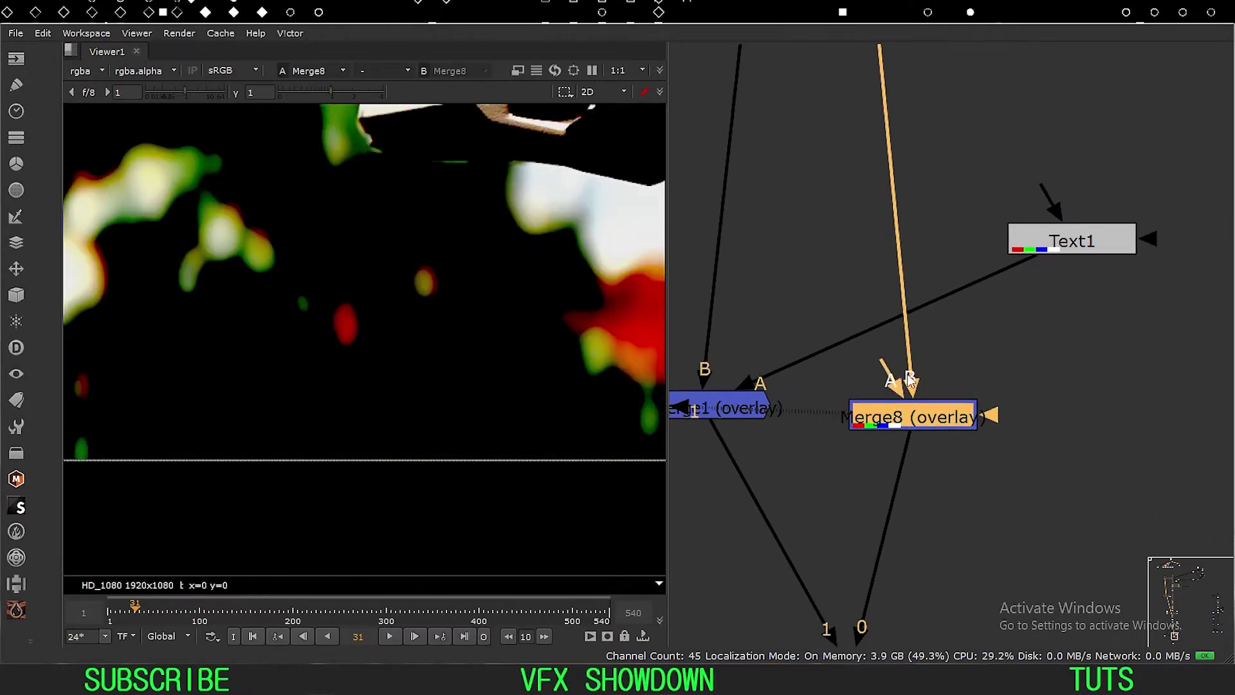
left_click_drag(896, 376, 1094, 239)
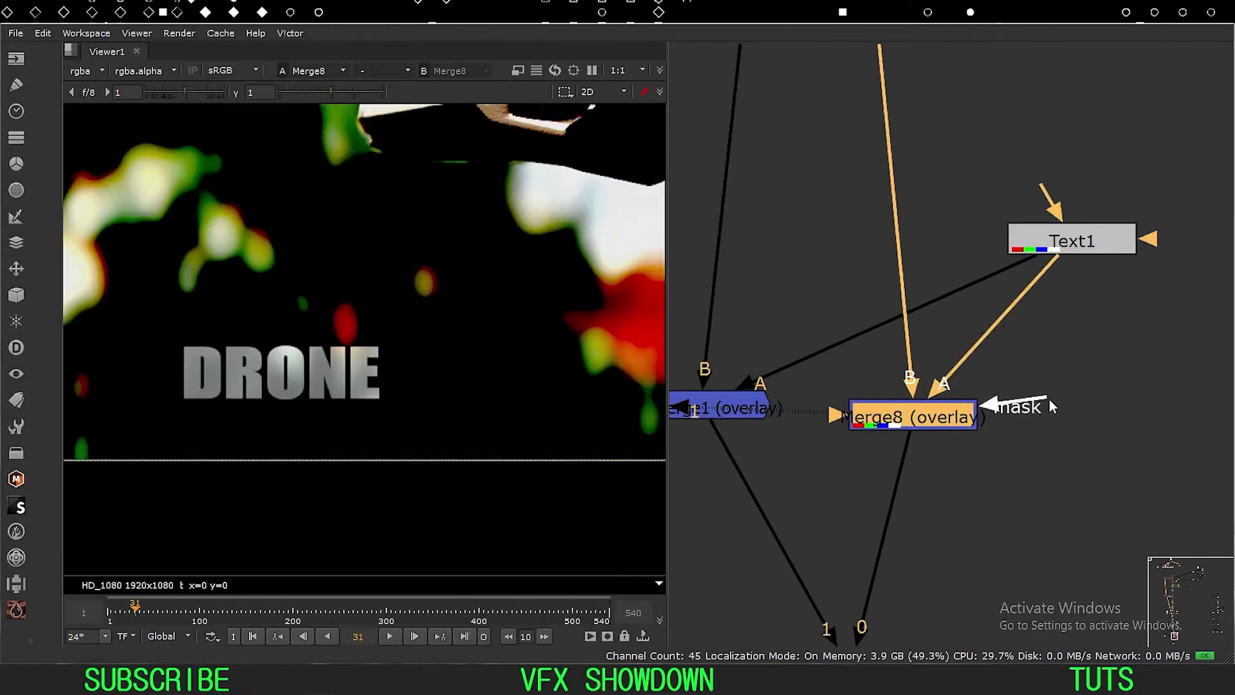
Step: Add a Dot beside Merge8 and route Text1 through it into Merge8's mask input
left_click(1098, 406)
key("period")
left_click_drag(994, 415, 1097, 248)
left_click_drag(1115, 389, 1076, 411)
middle_click_drag(830, 373, 867, 371, "alt")
scroll(861, 364, "up", 2)
scroll(863, 364, "down", 8)
middle_click_drag(1004, 317, 974, 361)
scroll(974, 360, "up", 4)
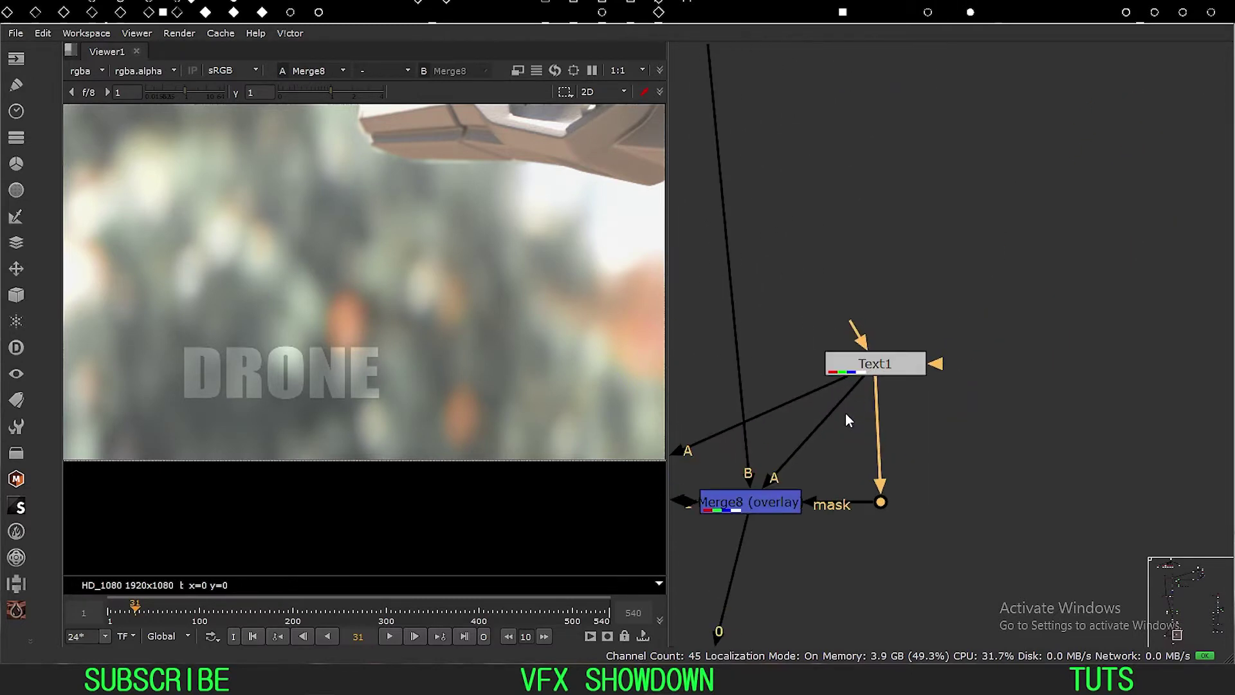
middle_click_drag(848, 409, 919, 373)
left_click_drag(957, 333, 964, 336)
middle_click_drag(903, 393, 957, 367)
Step: Show Switch1's output in the viewer instead of Merge8
left_click(876, 439)
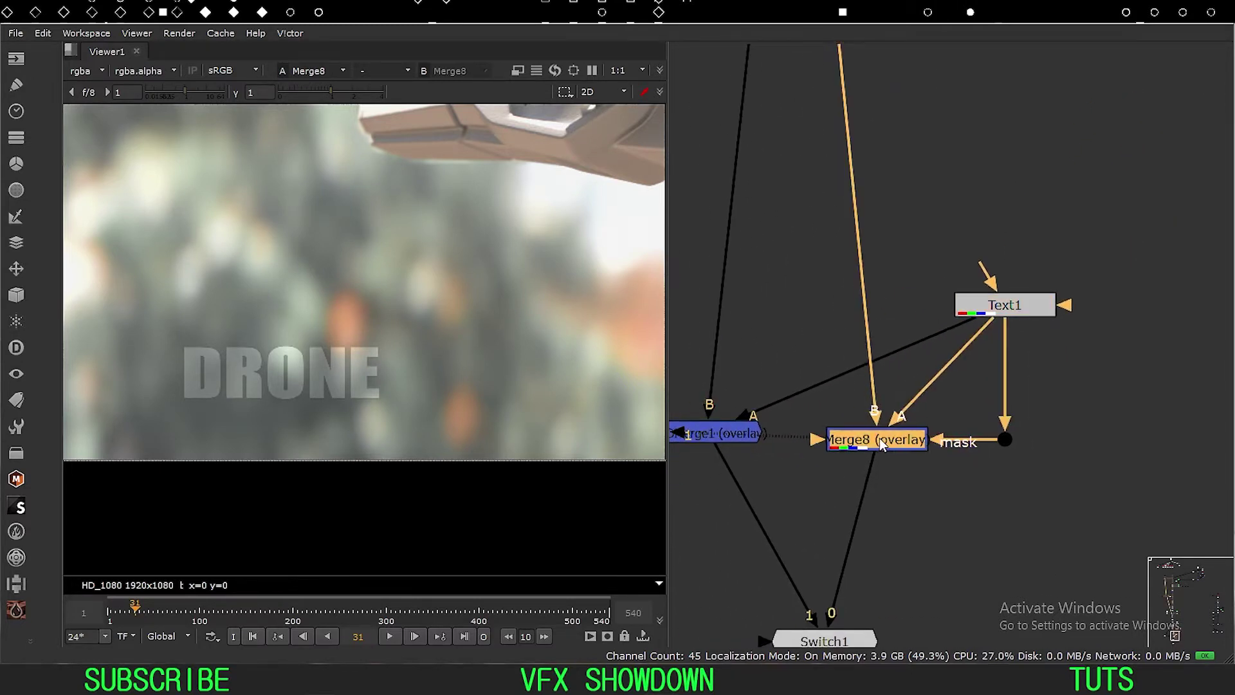
middle_click_drag(838, 438, 1001, 366)
left_click(906, 338)
middle_click_drag(992, 548, 999, 464)
left_click(1016, 455)
key("1")
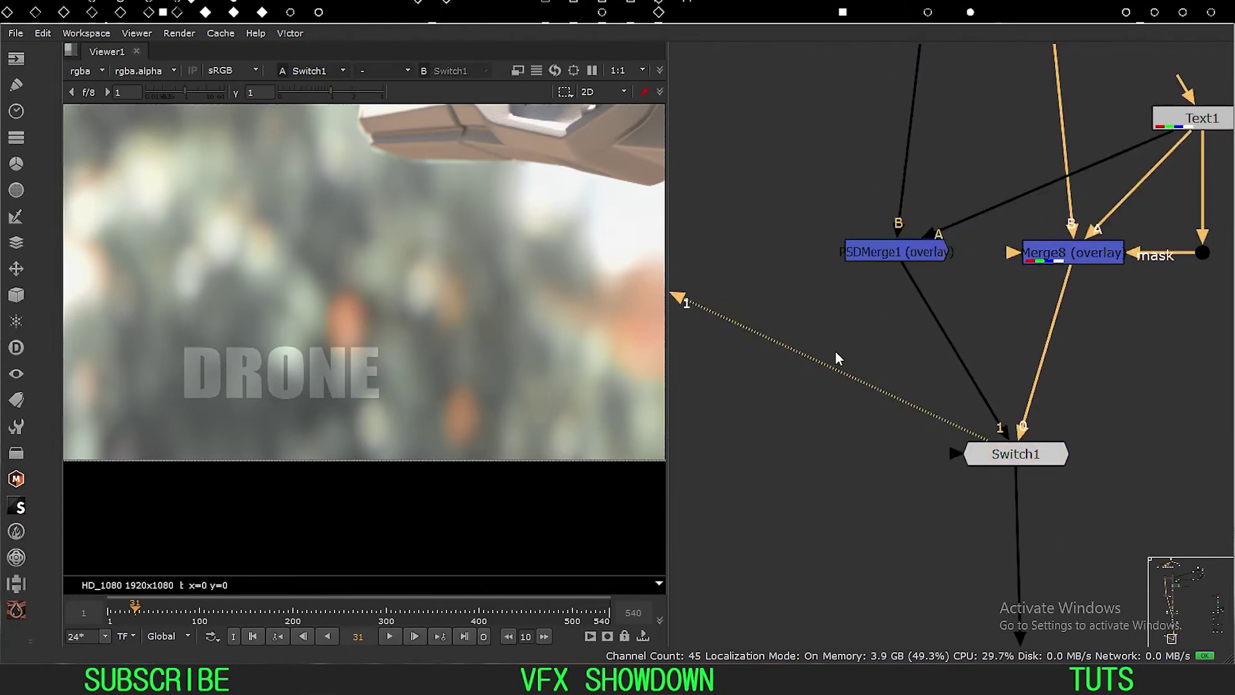
Step: Set PSDMerge1's mix to 0, inspect the full drone frame and close the node's properties
middle_click_drag(839, 351, 865, 393)
double_click(932, 291)
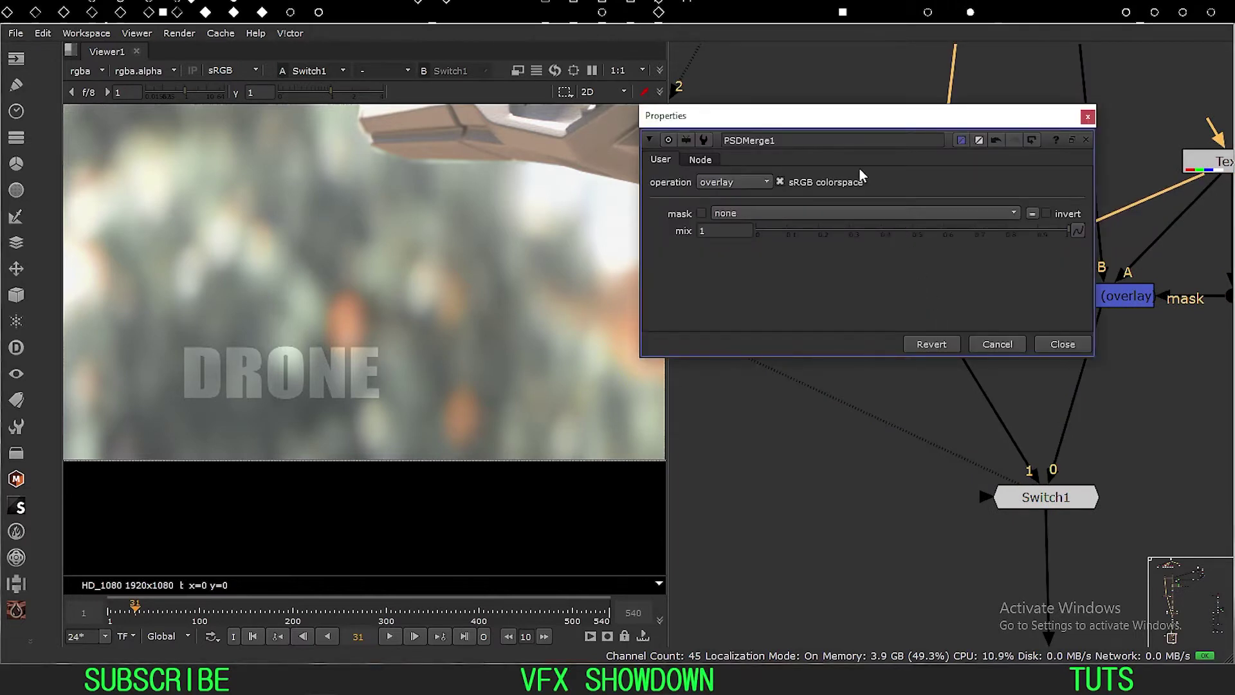
left_click_drag(869, 117, 857, 102)
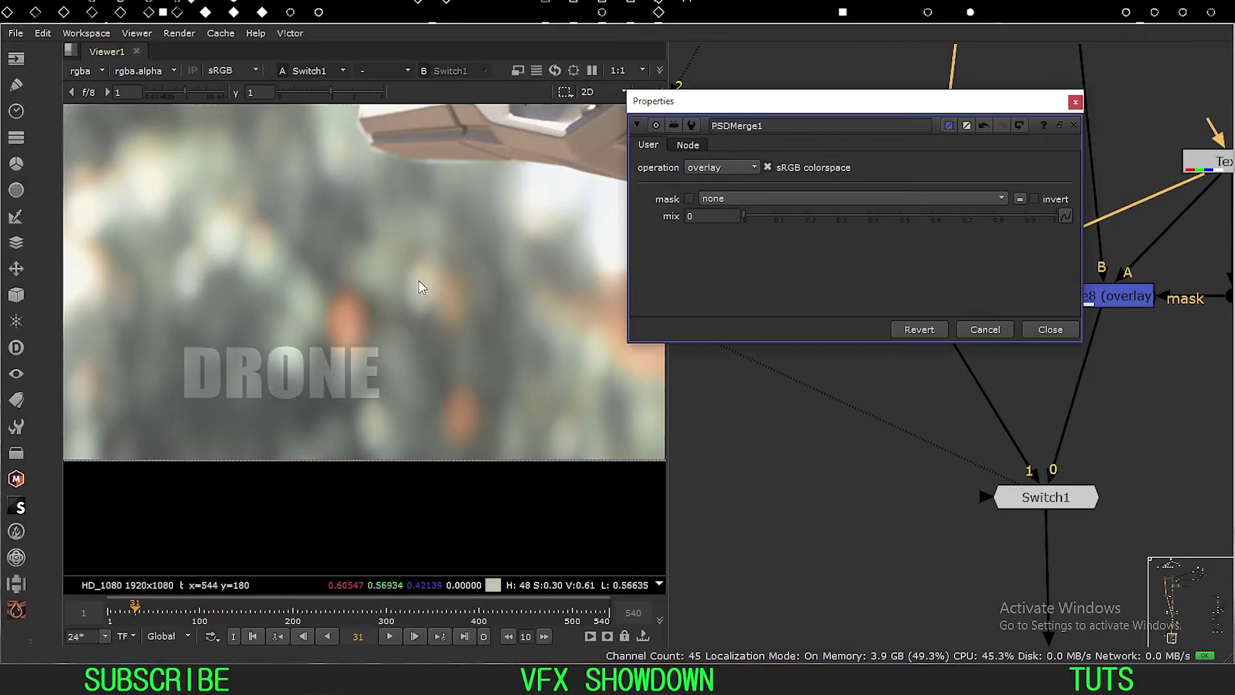
scroll(425, 281, "down", 4)
middle_click_drag(505, 264, 339, 377)
left_click(1039, 330)
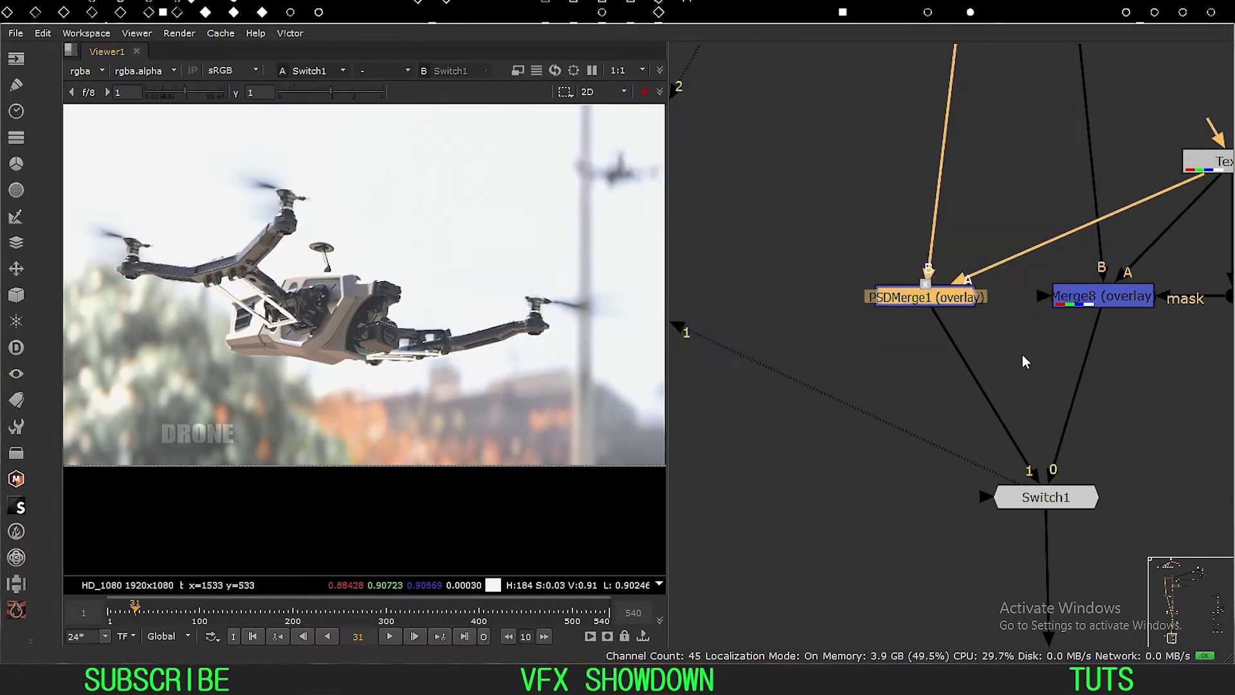
Step: Set Switch1's which value to 1 to view the PSDMerge1 branch, and close its properties
middle_click_drag(1037, 350, 1035, 339)
left_click(1029, 485)
double_click(1029, 486)
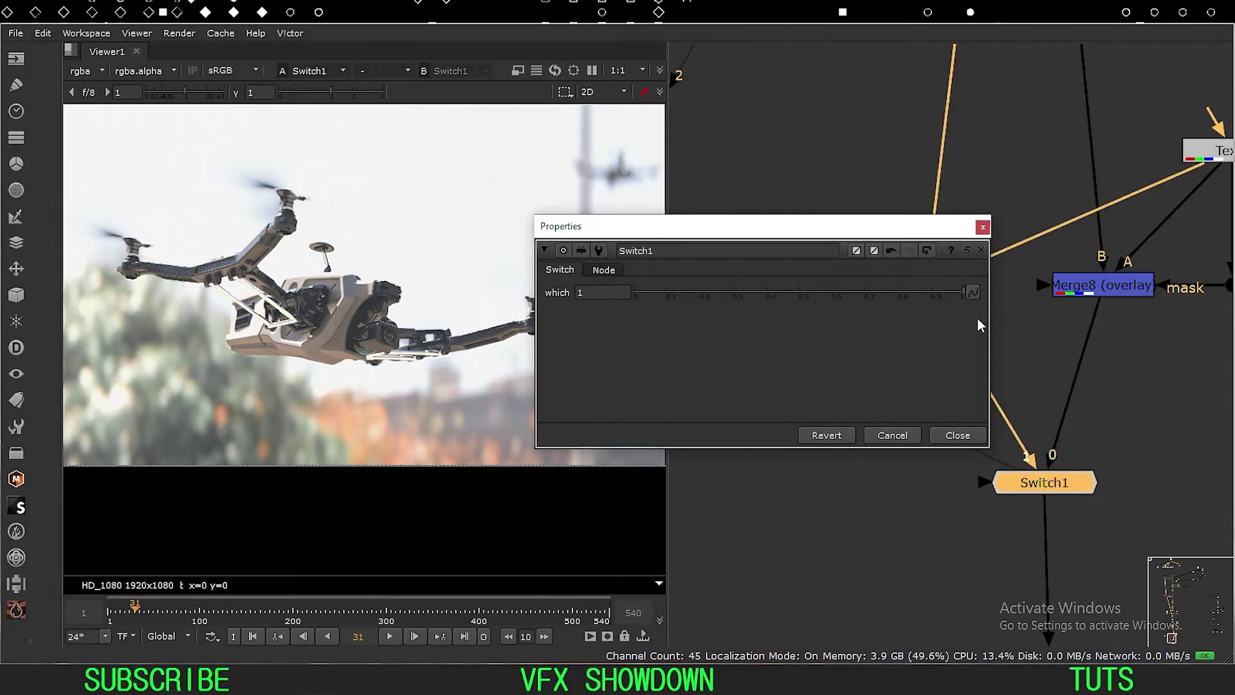
left_click(983, 228)
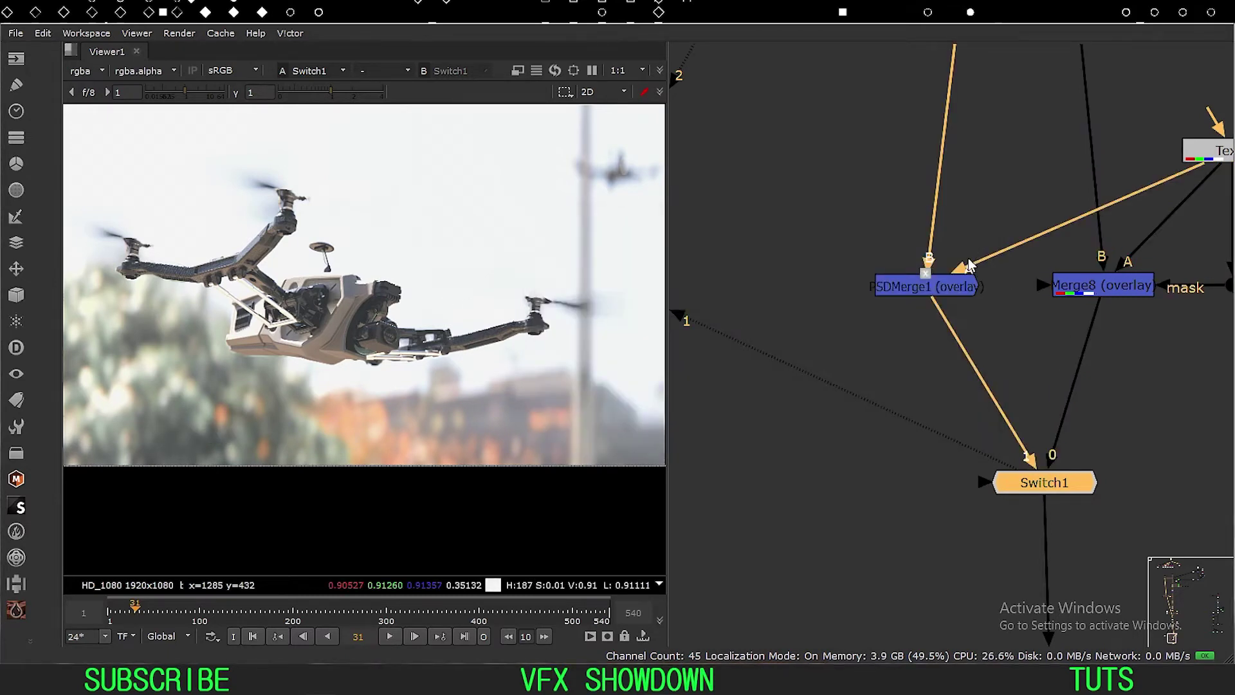
Step: Set PSDMerge1's mix to 1, reopen Switch1's properties clear of the nodes and inspect the DRONE text up close
double_click(930, 290)
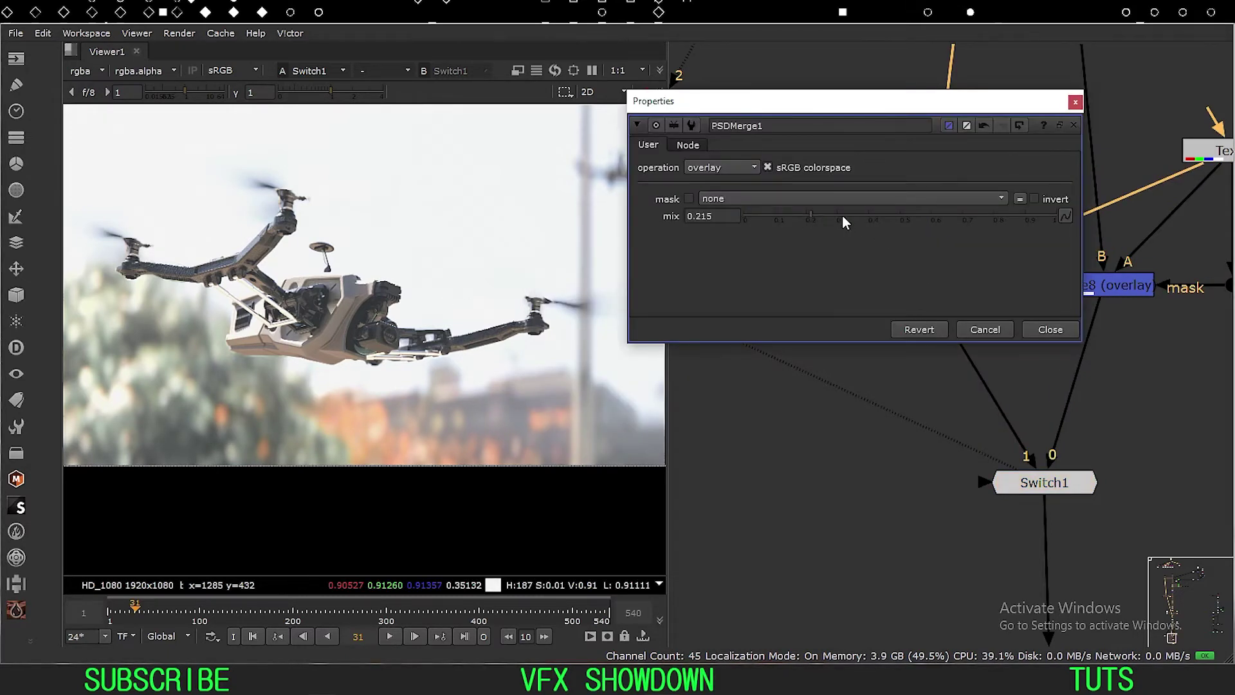
left_click(1049, 330)
double_click(1023, 471)
left_click_drag(857, 225, 676, 75)
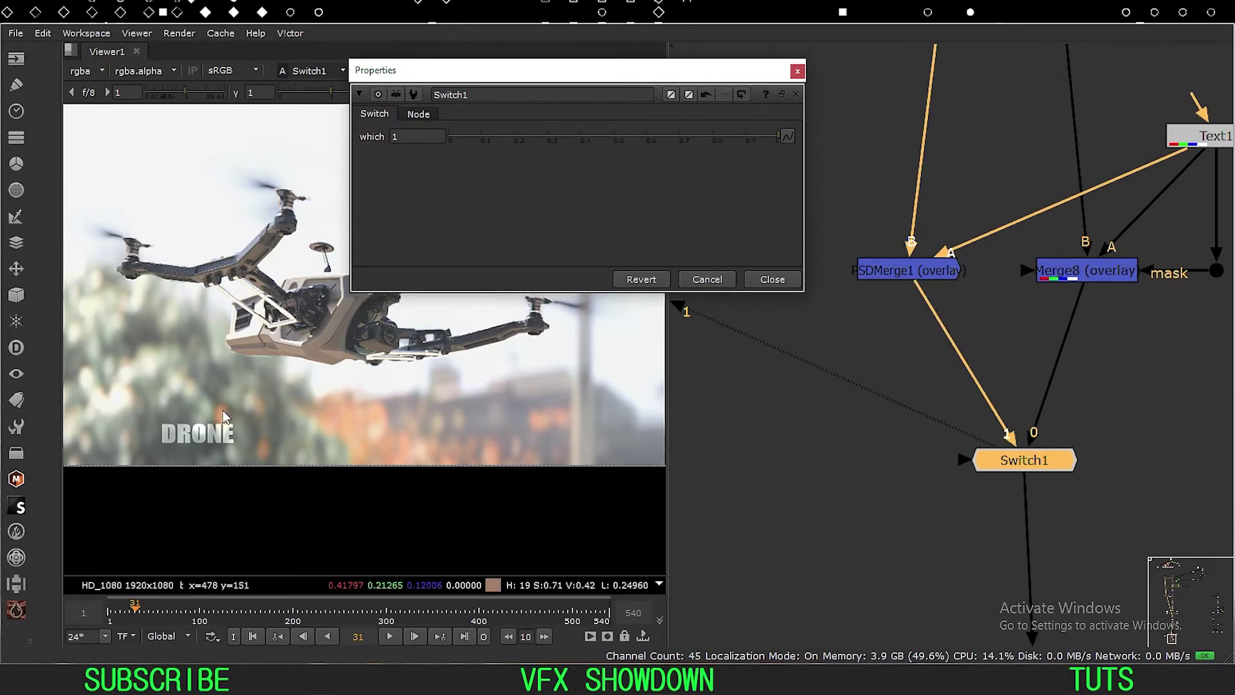
scroll(283, 425, "up", 5)
scroll(271, 443, "up", 4)
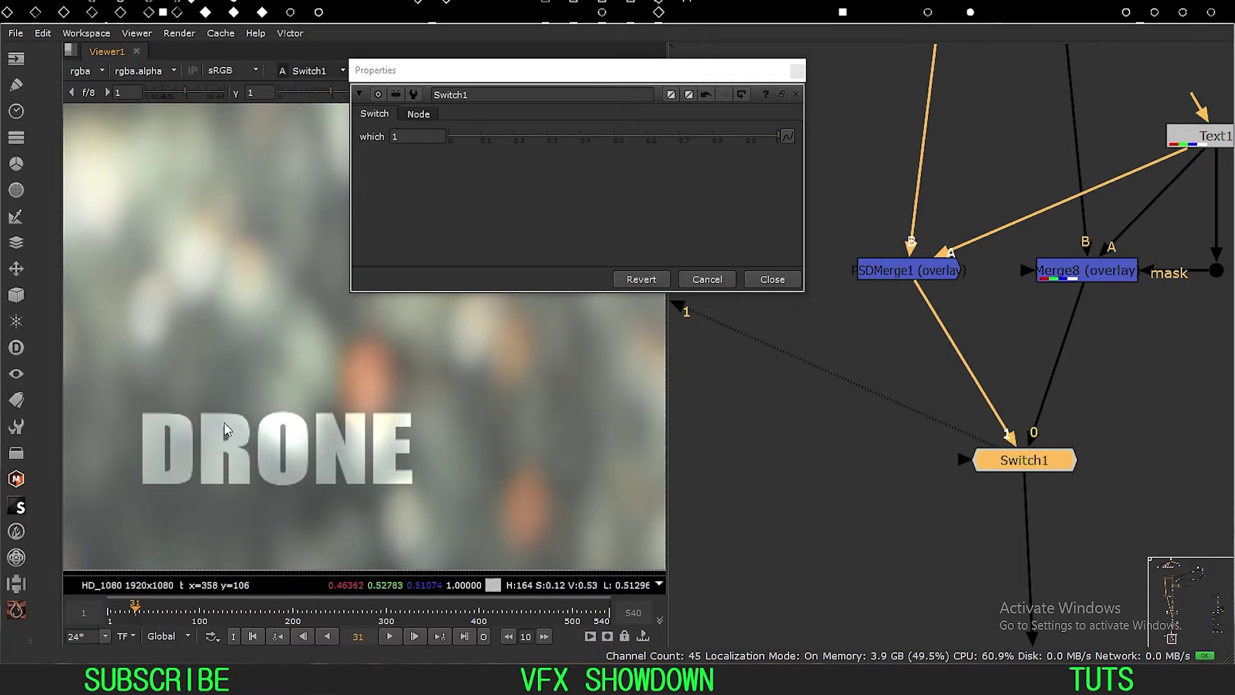
left_click_drag(480, 378, 91, 506)
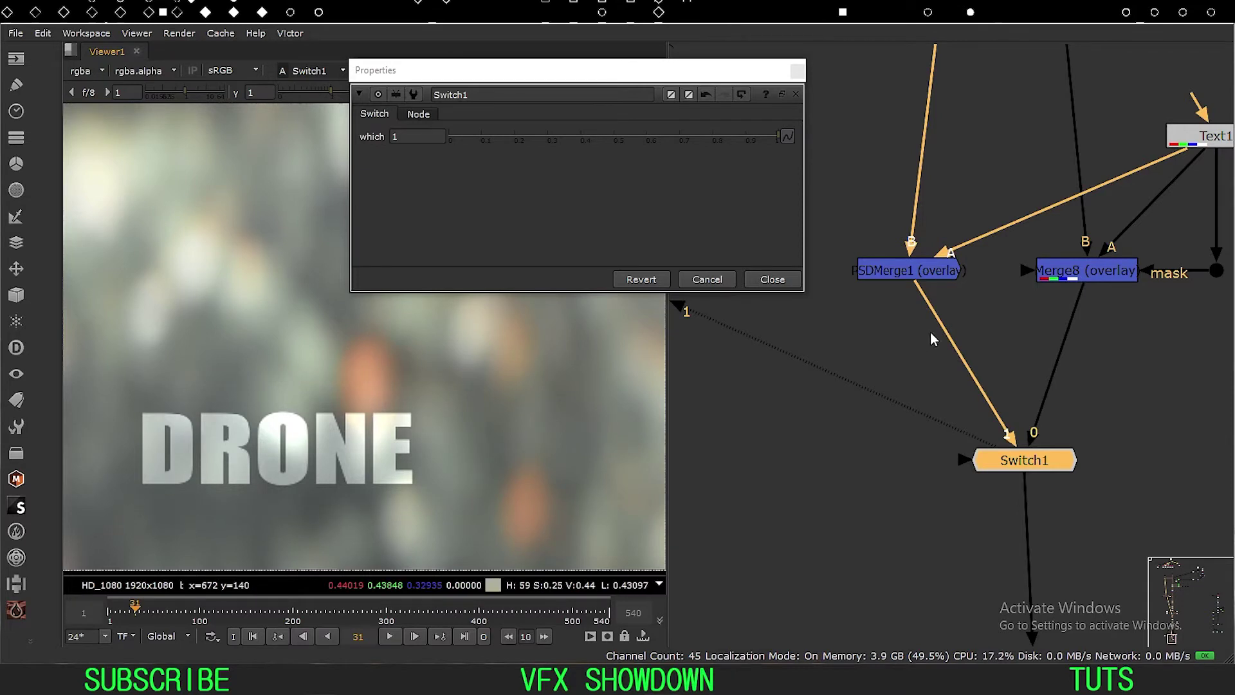
left_click_drag(460, 380, 133, 519)
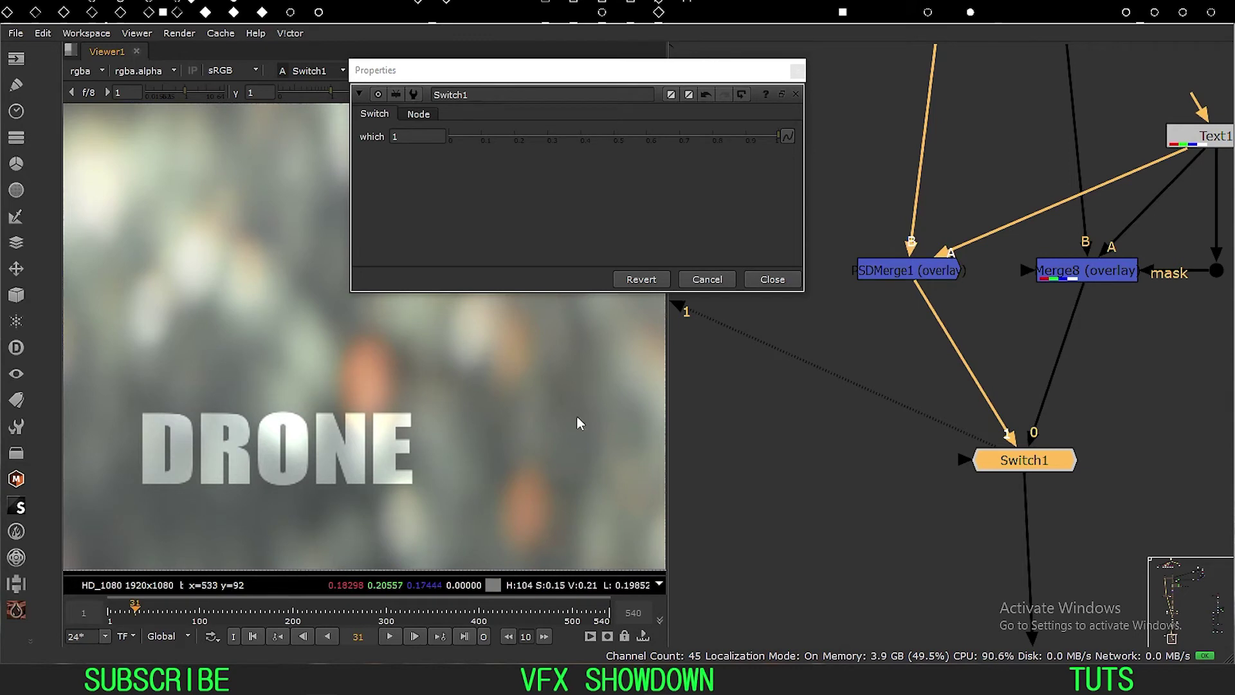
Step: Set Switch1's which value to 0 and examine the masked Merge8 version of the DRONE text and its node connections
middle_click_drag(874, 330, 854, 342)
left_click(468, 136)
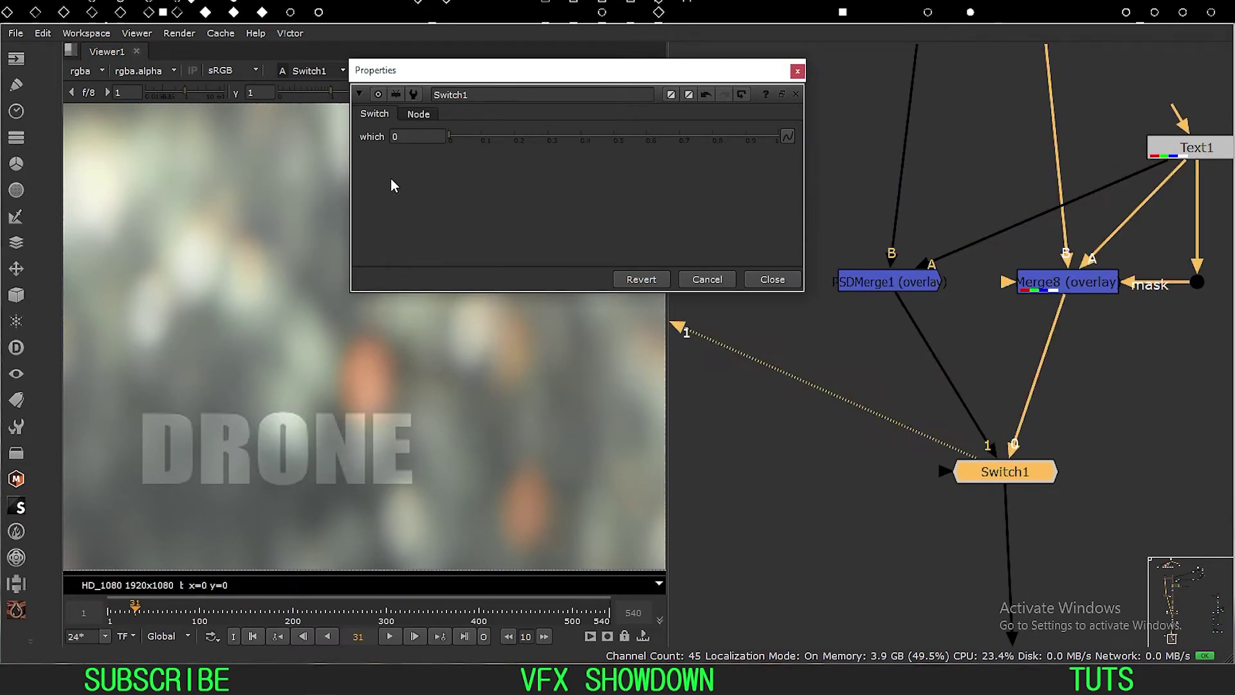
left_click_drag(492, 382, 152, 512)
middle_click_drag(933, 350, 800, 384)
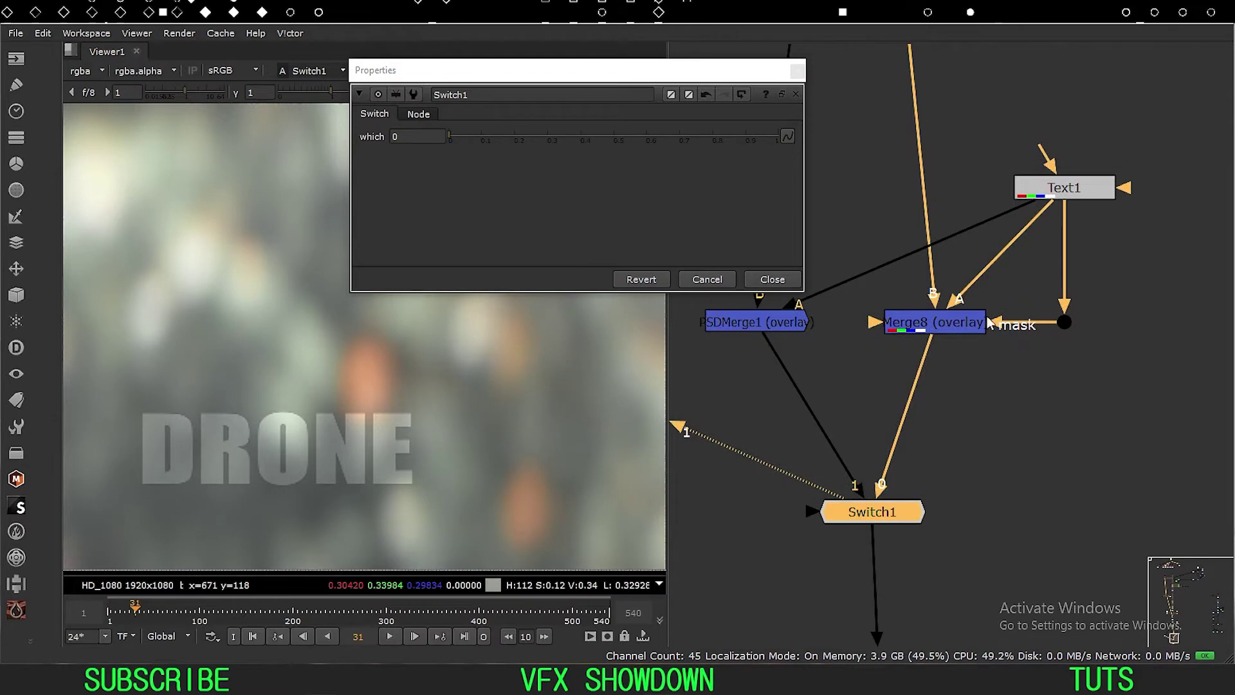
left_click_drag(1069, 193, 1073, 200)
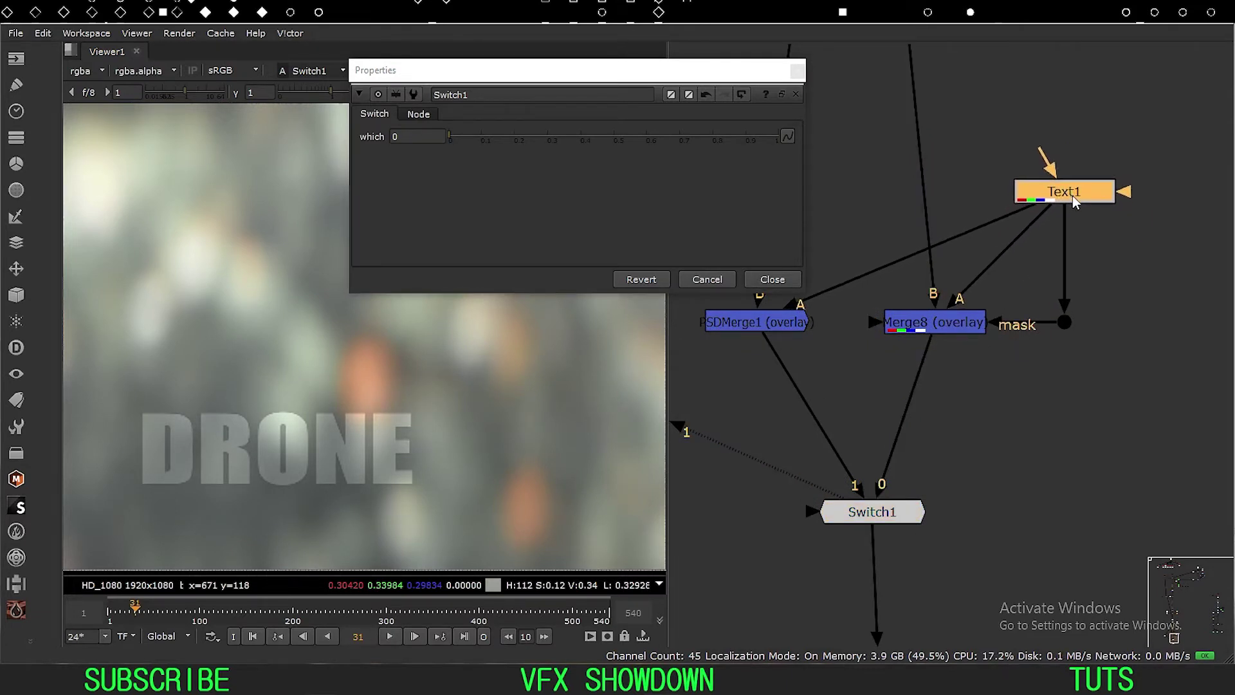
middle_click_drag(783, 372, 928, 380)
left_click_drag(977, 282, 800, 391)
left_click_drag(986, 270, 770, 385)
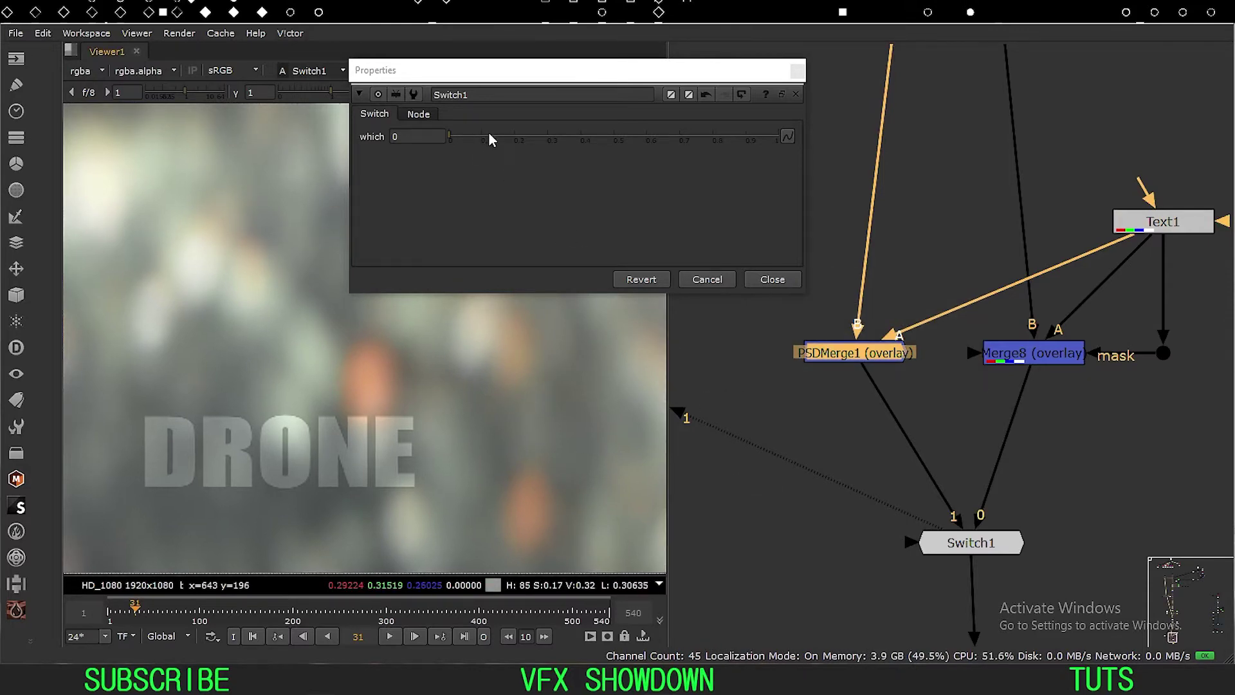
Step: Set Switch1's which value to 1 and show more of the drone around the PSDMerge1 text
left_click(418, 136)
key("Return")
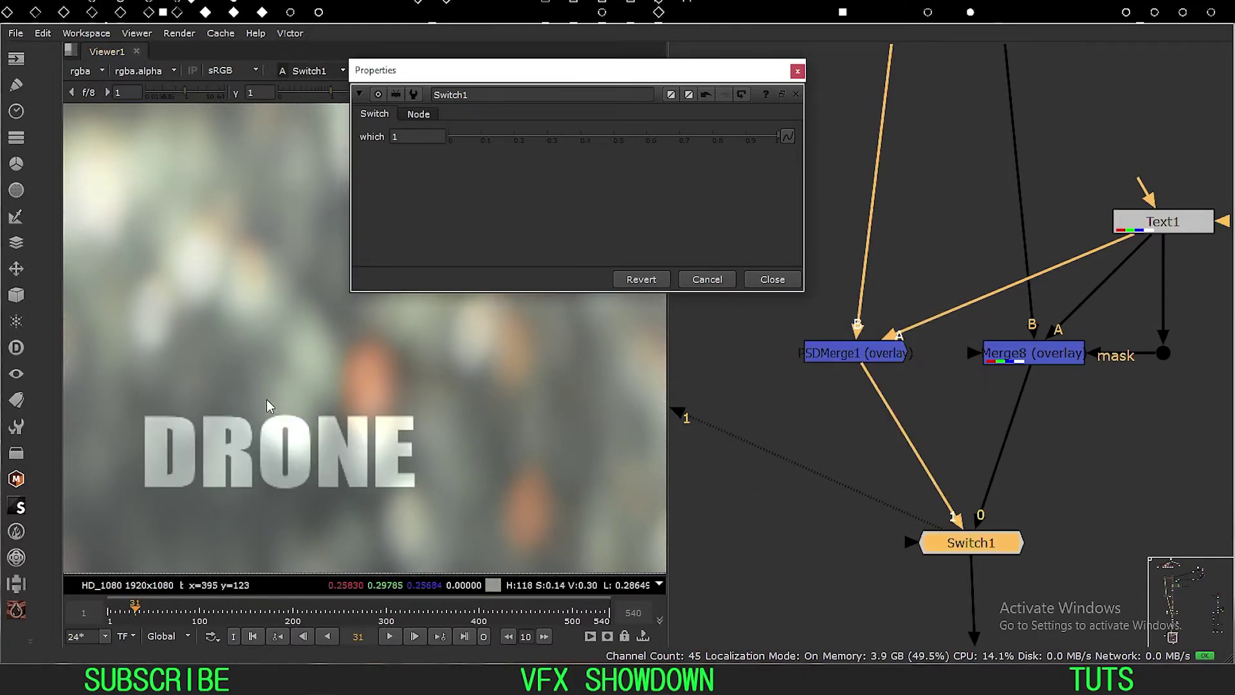
scroll(273, 401, "down", 4)
middle_click_drag(375, 342, 266, 428)
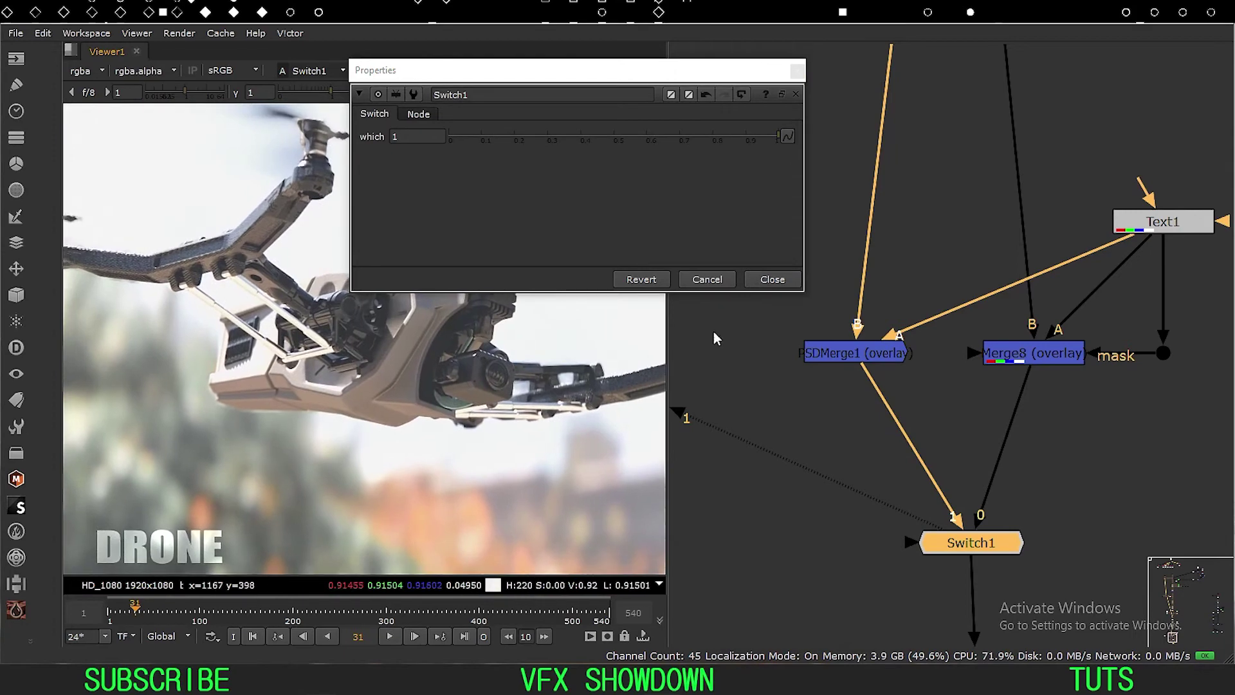
Step: Change PSDMerge1's operation to soft light and close its properties
left_click(855, 356)
double_click(855, 356)
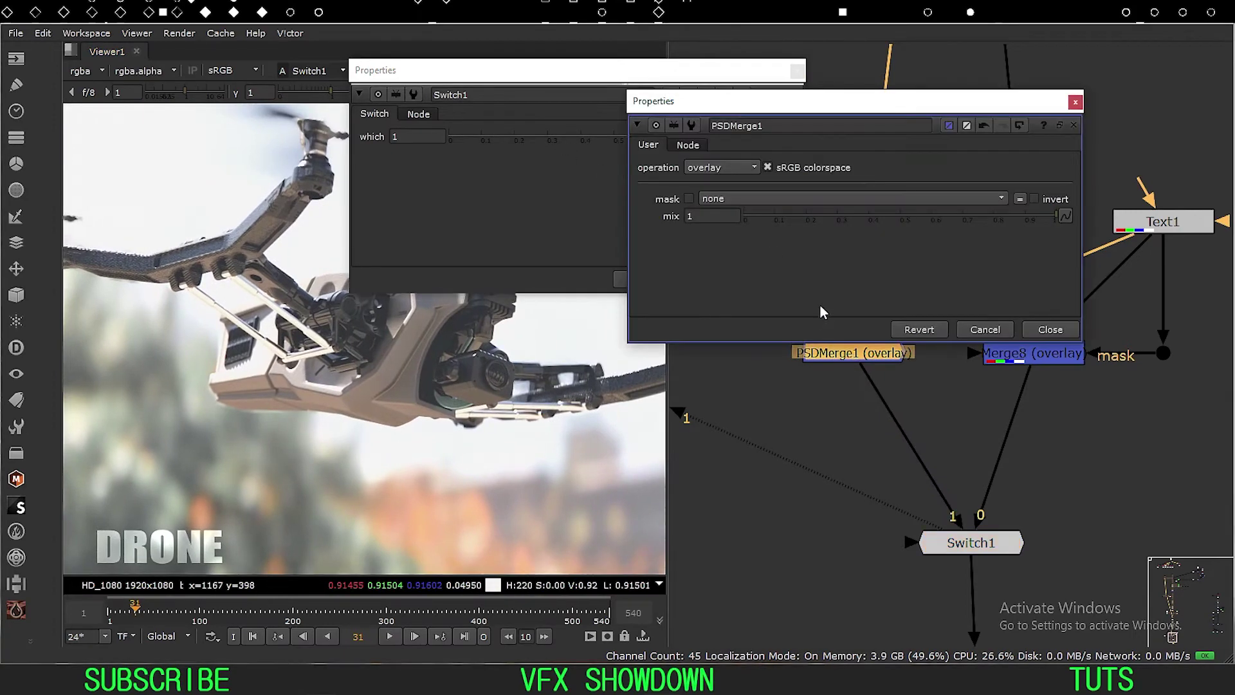
left_click(731, 169)
left_click(716, 281)
left_click(1049, 329)
Step: Alternate Switch1's which value between 0 and 1 to compare Merge8's overlay with PSDMerge1's soft light, ending on 1
left_click(971, 542)
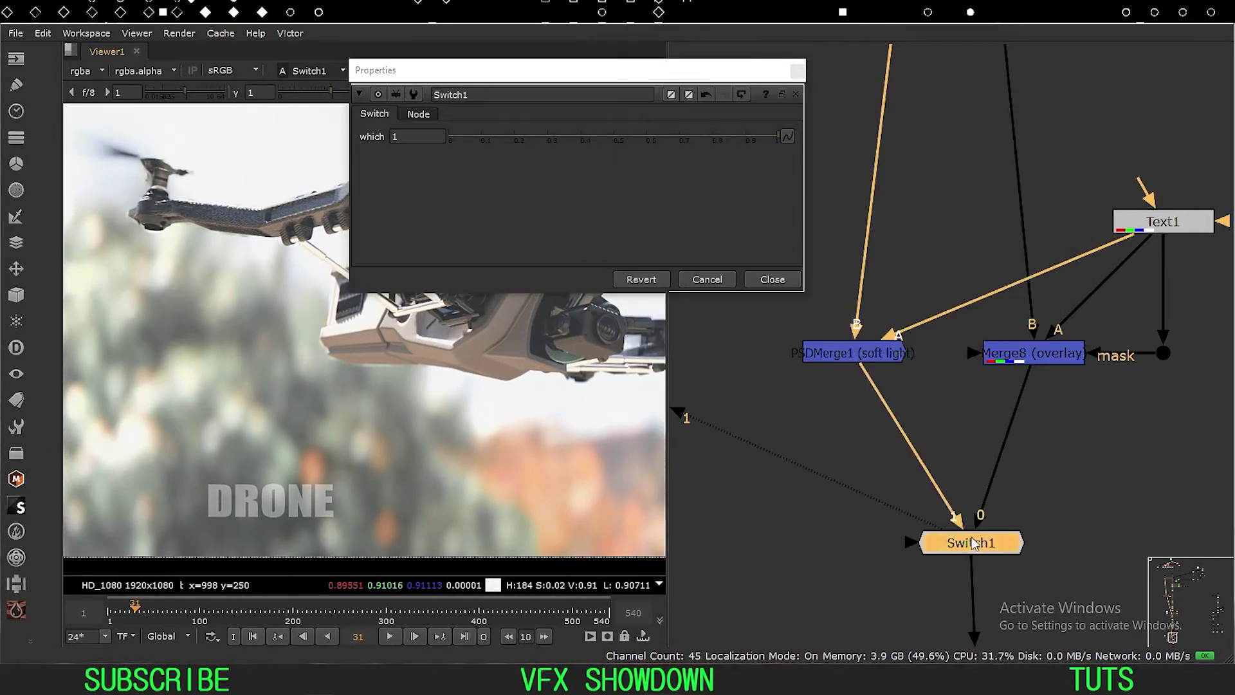
left_click(474, 139)
left_click_drag(1044, 362, 1030, 361)
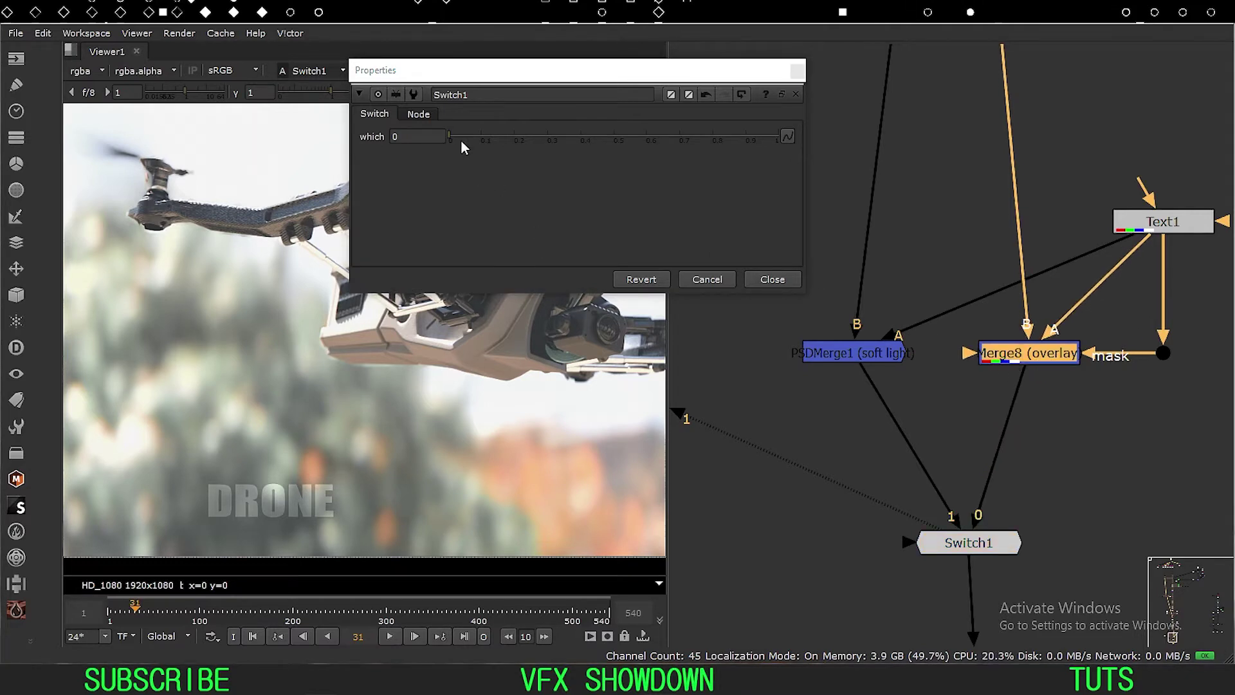
left_click_drag(457, 135, 803, 166)
left_click_drag(736, 137, 765, 162)
left_click_drag(669, 137, 394, 142)
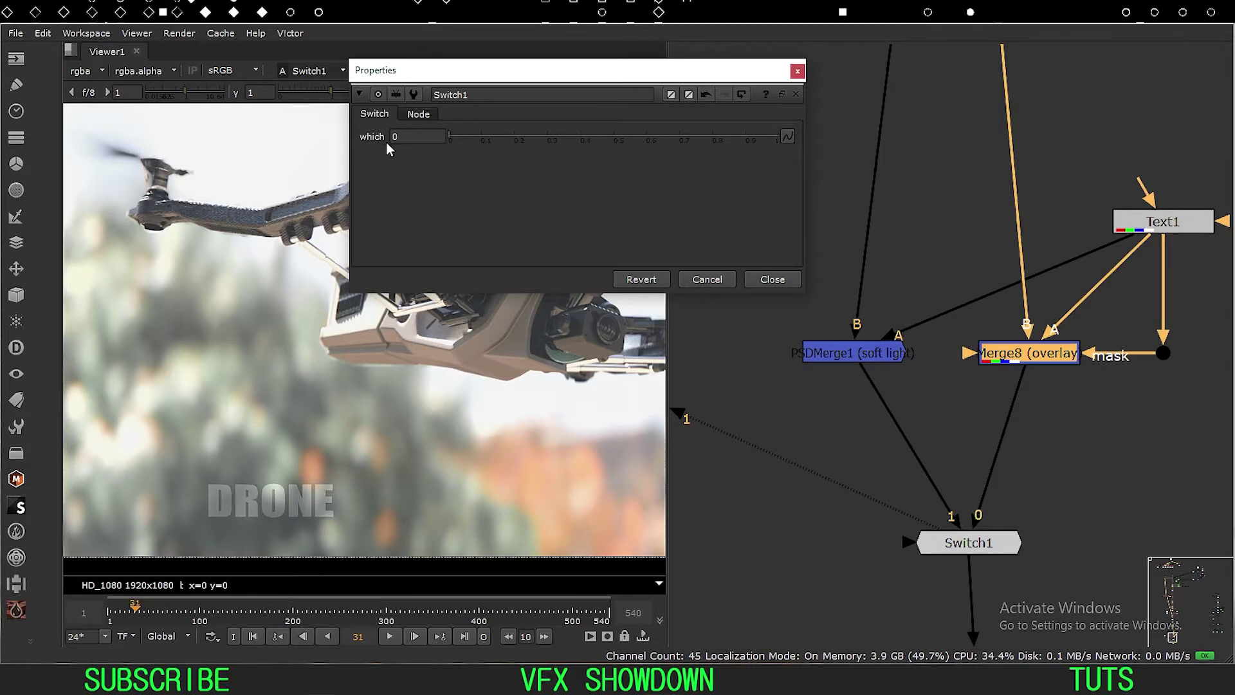
left_click_drag(749, 165, 786, 174)
left_click_drag(930, 542, 934, 543)
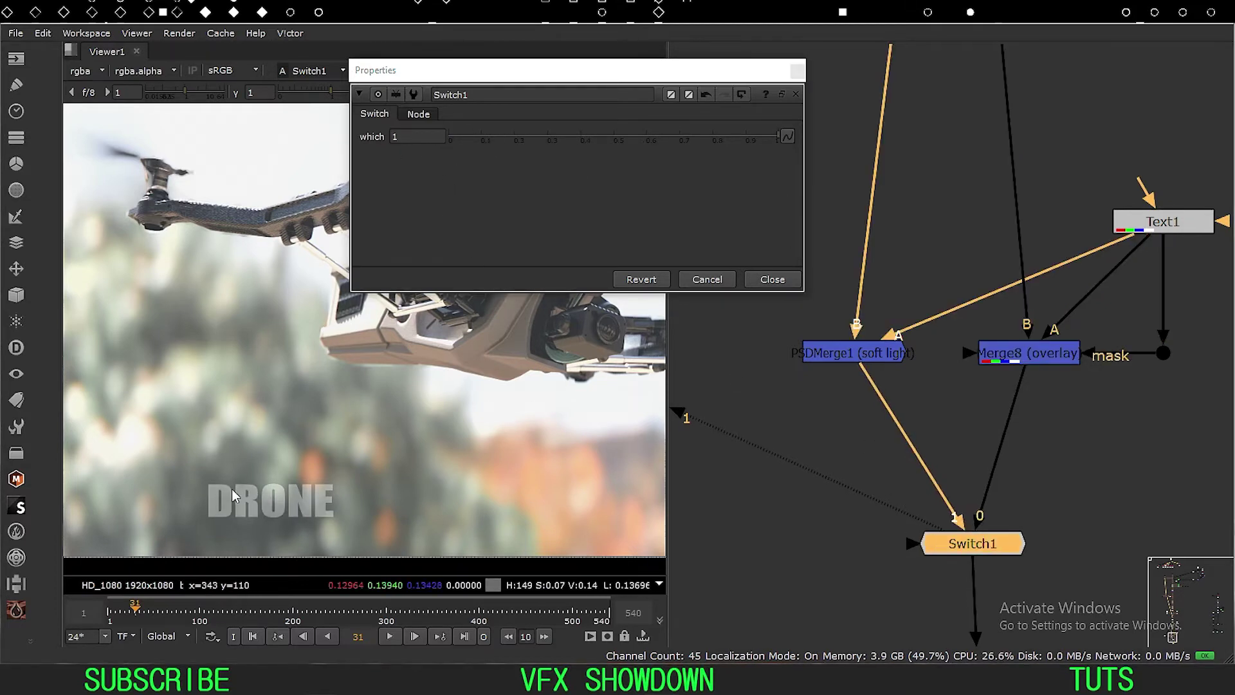
Step: Compare the DRONE text up close with Switch1's which at 0 and at 1, reviewing Merge8's settings in between
scroll(267, 498, "up", 1)
left_click_drag(778, 137, 377, 153)
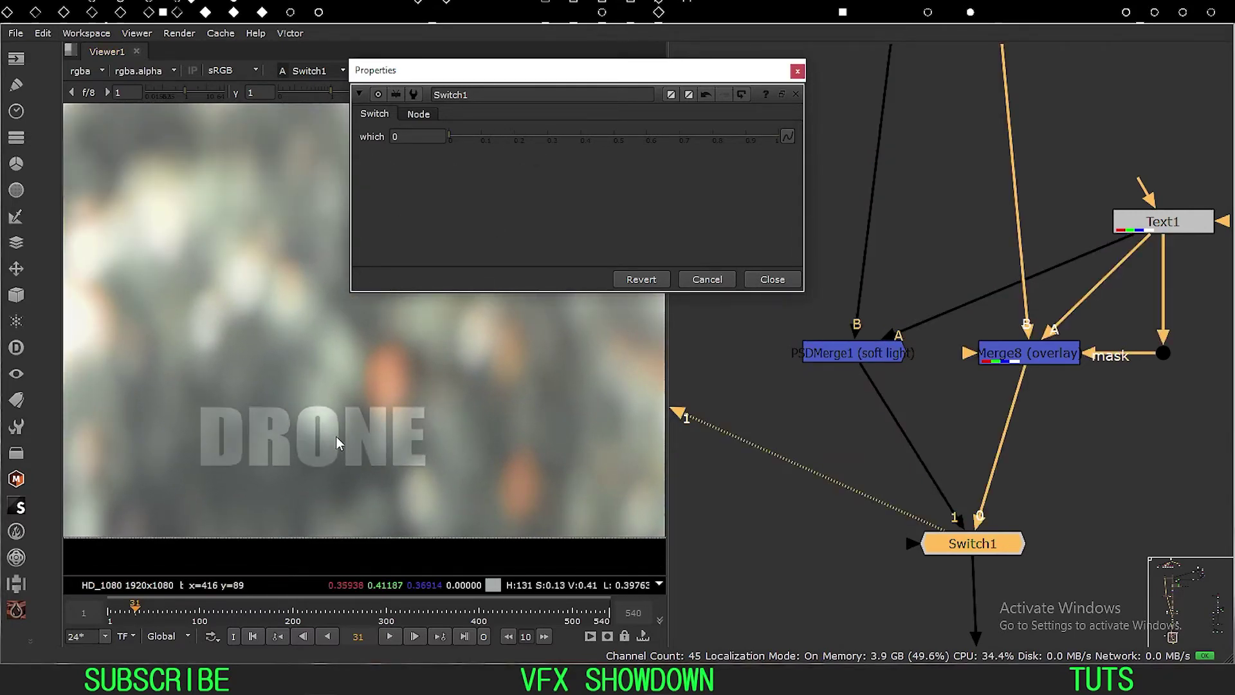
double_click(1027, 360)
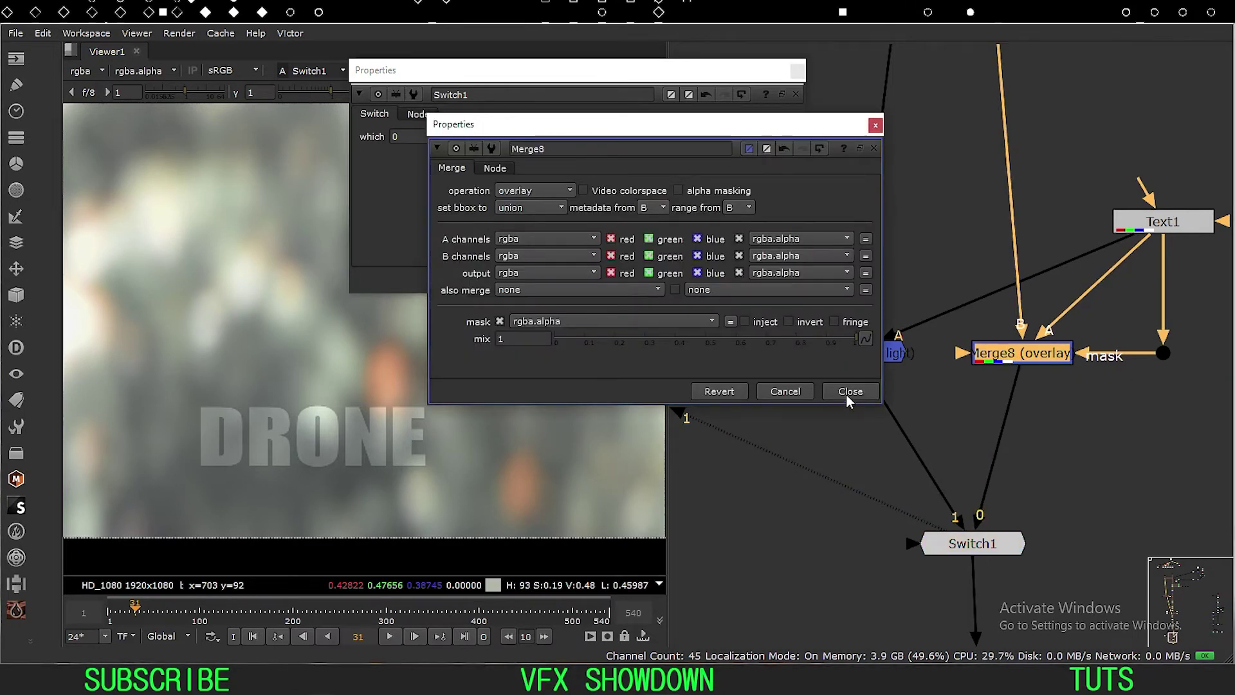
left_click(846, 393)
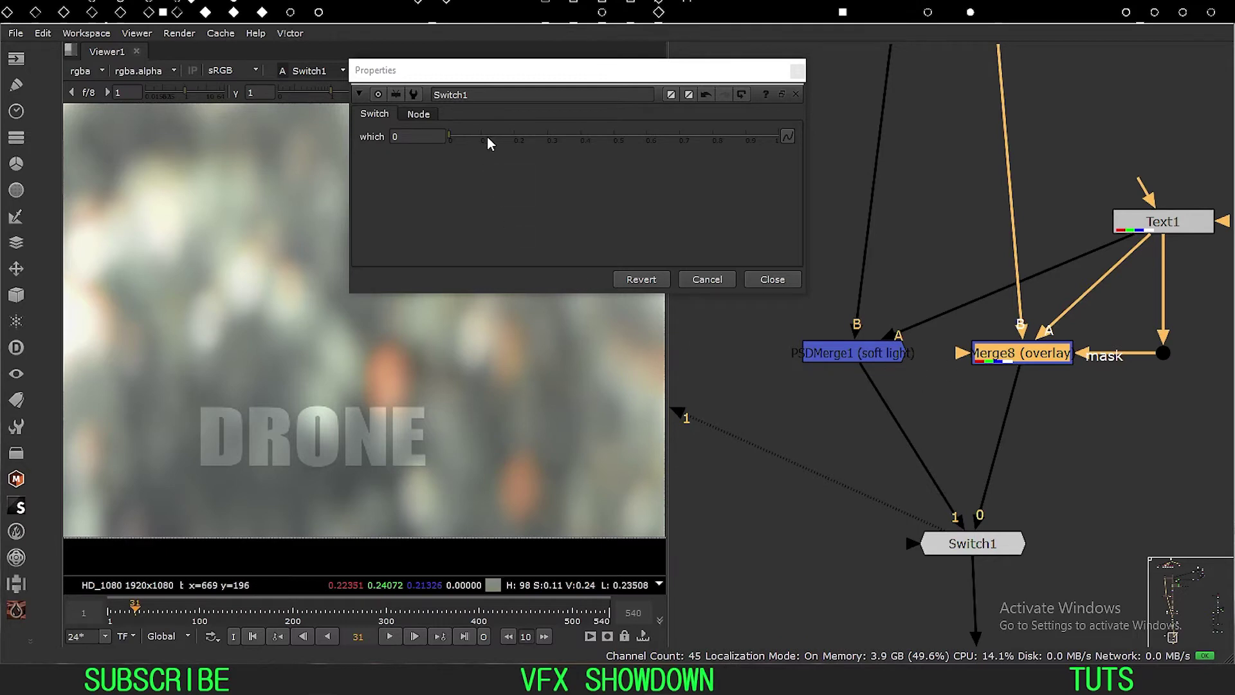
left_click(742, 140)
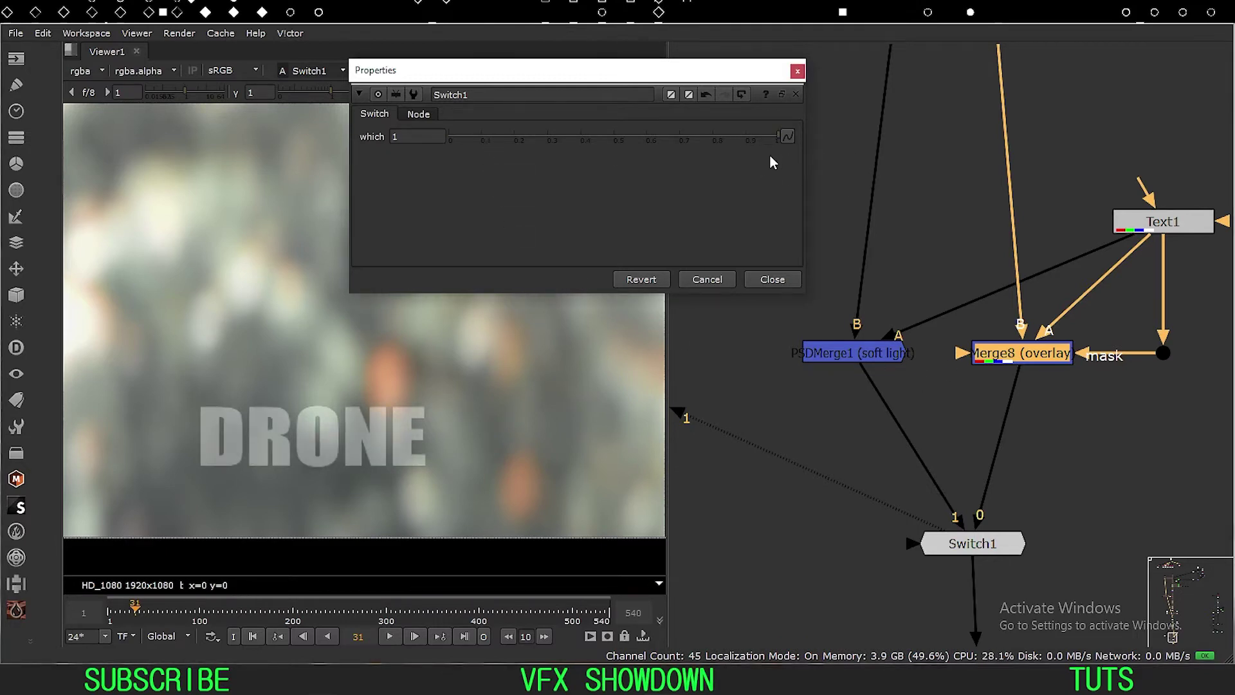
Step: Set PSDMerge1's operation to overlay, review its available mask channels and close its properties
double_click(859, 358)
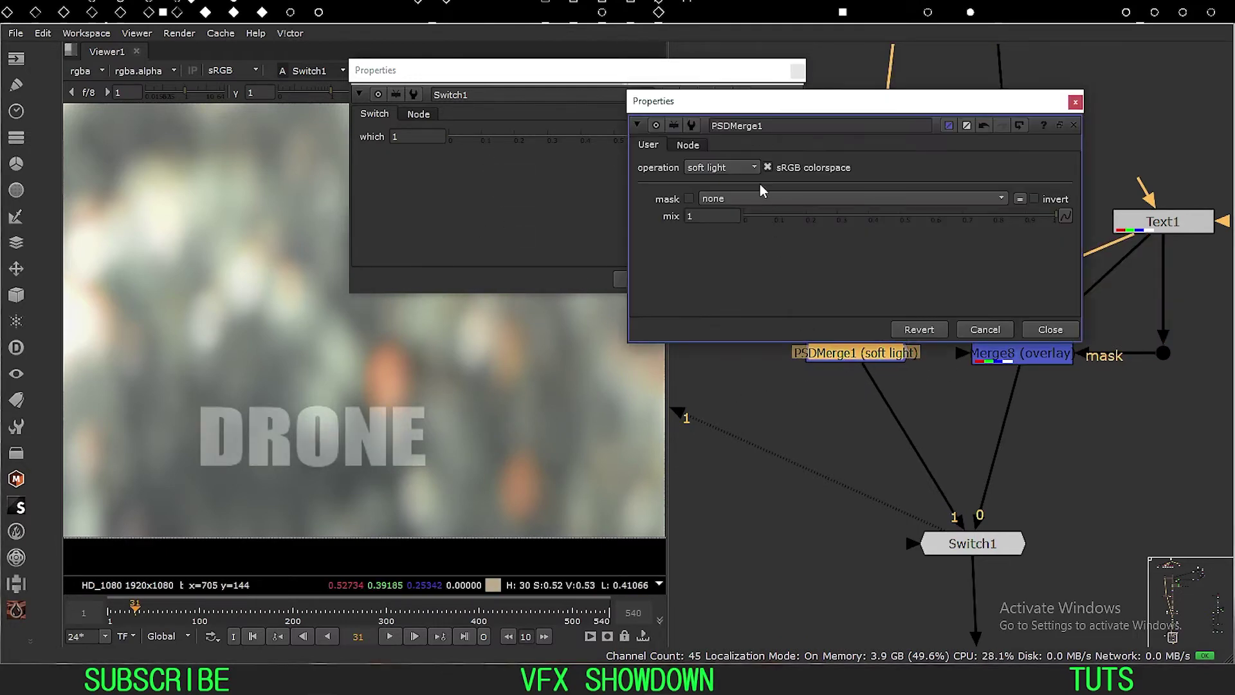
left_click(734, 169)
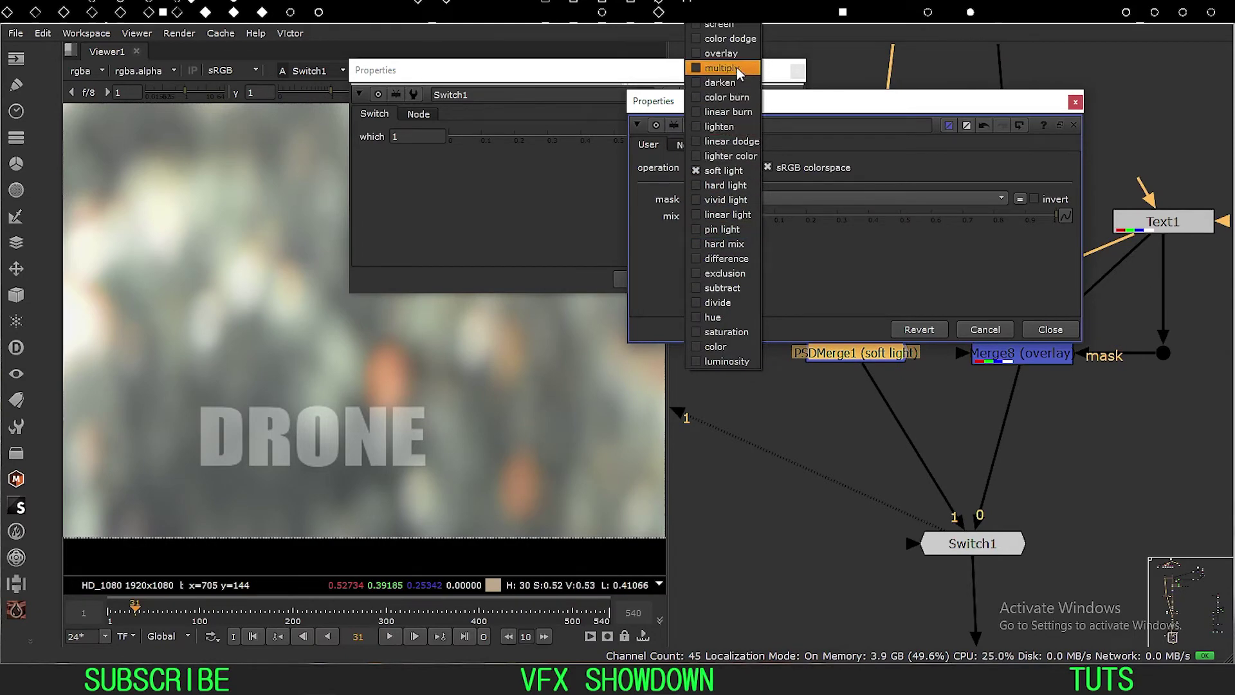
left_click(708, 67)
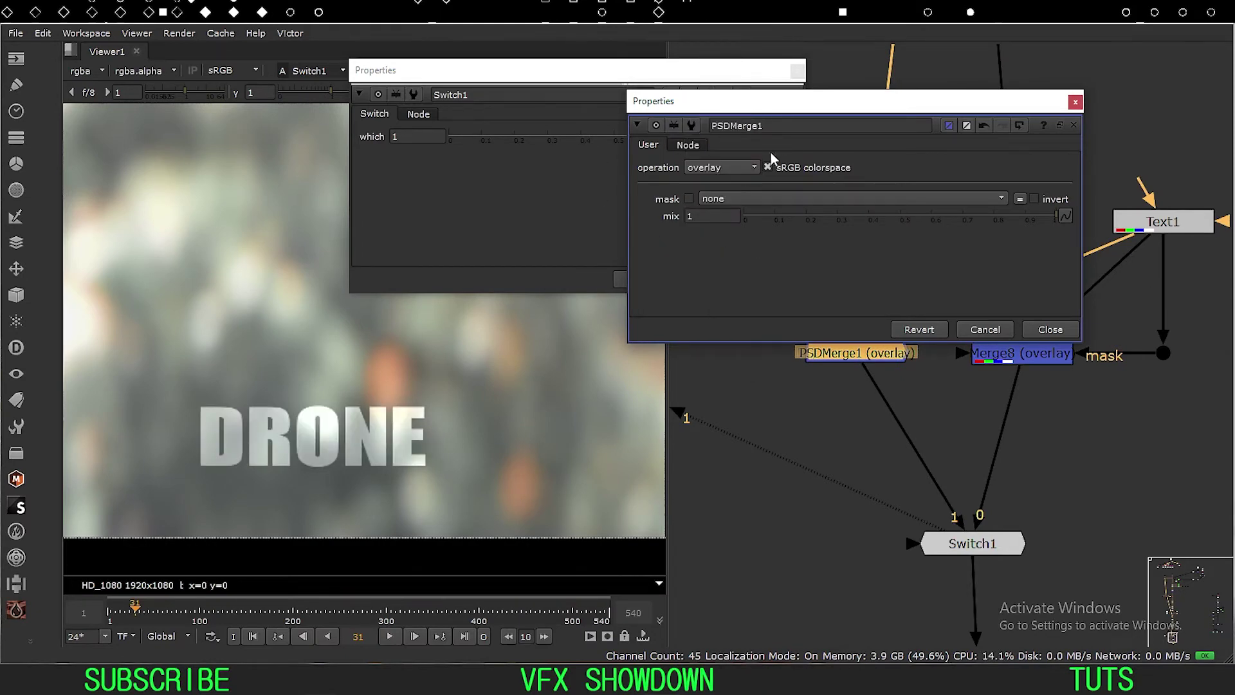
left_click(725, 199)
left_click(671, 256)
left_click(1037, 331)
left_click_drag(866, 367, 867, 375)
left_click(914, 383)
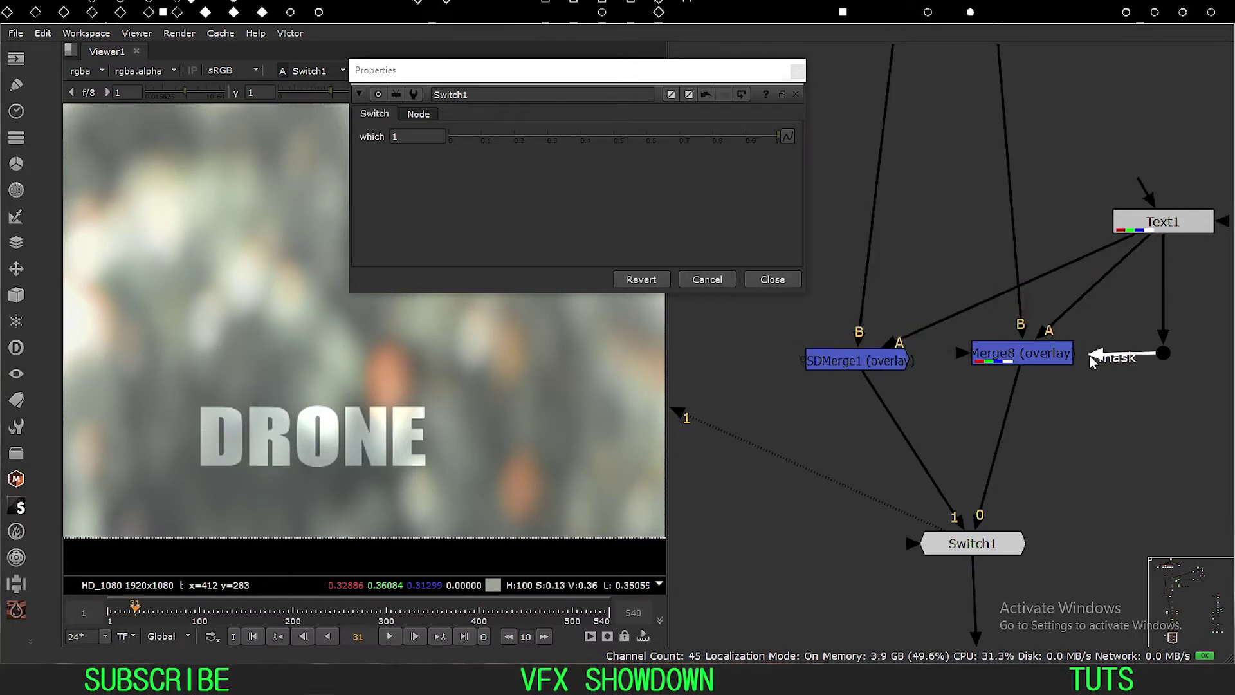
left_click(868, 357)
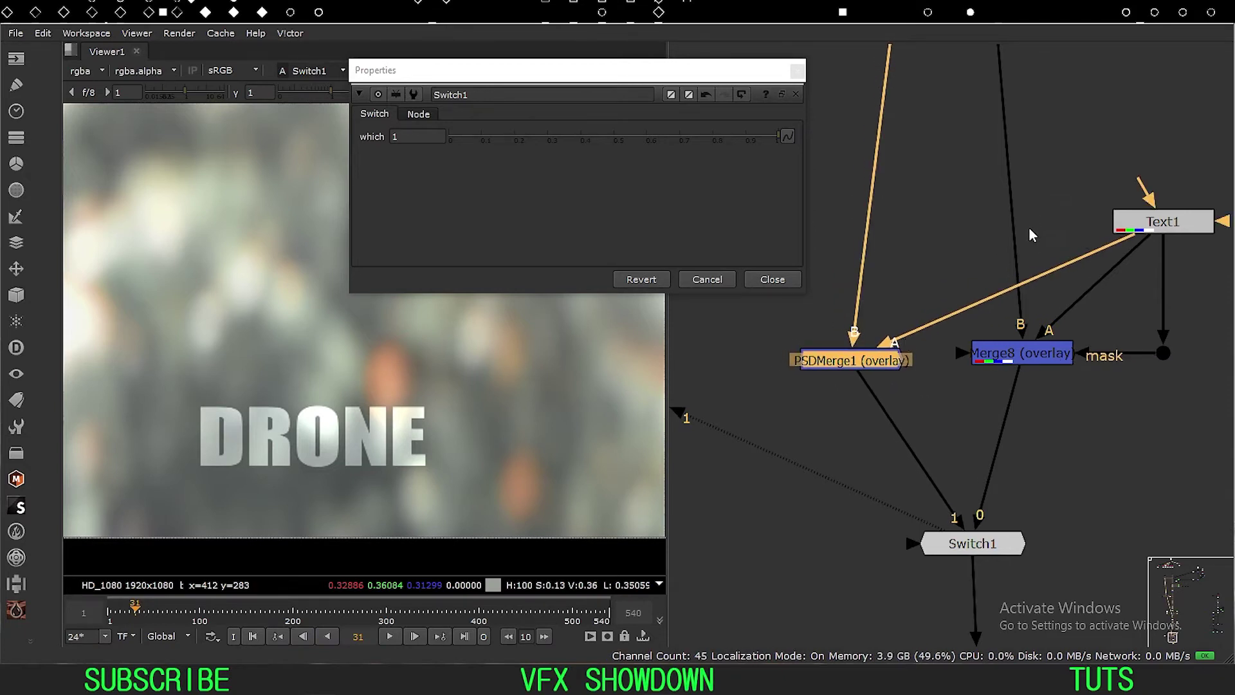
Step: Insert a Copy node above PSDMerge1 on its B input and connect the Copy node's A input to Text1
middle_click_drag(948, 234, 962, 295)
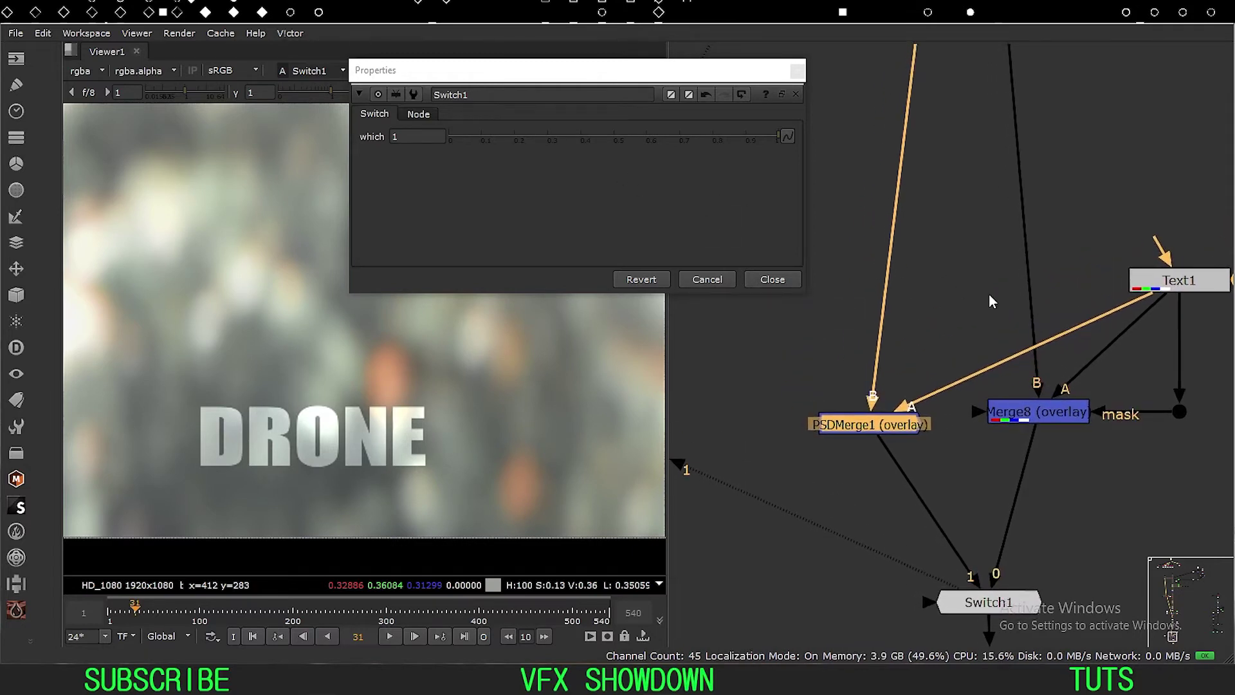
mouse_move(1179, 282)
left_mouse_down()
mouse_move(1194, 268)
mouse_move(1177, 272)
left_mouse_up()
middle_click_drag(922, 254, 945, 272)
left_click(934, 278)
key("k")
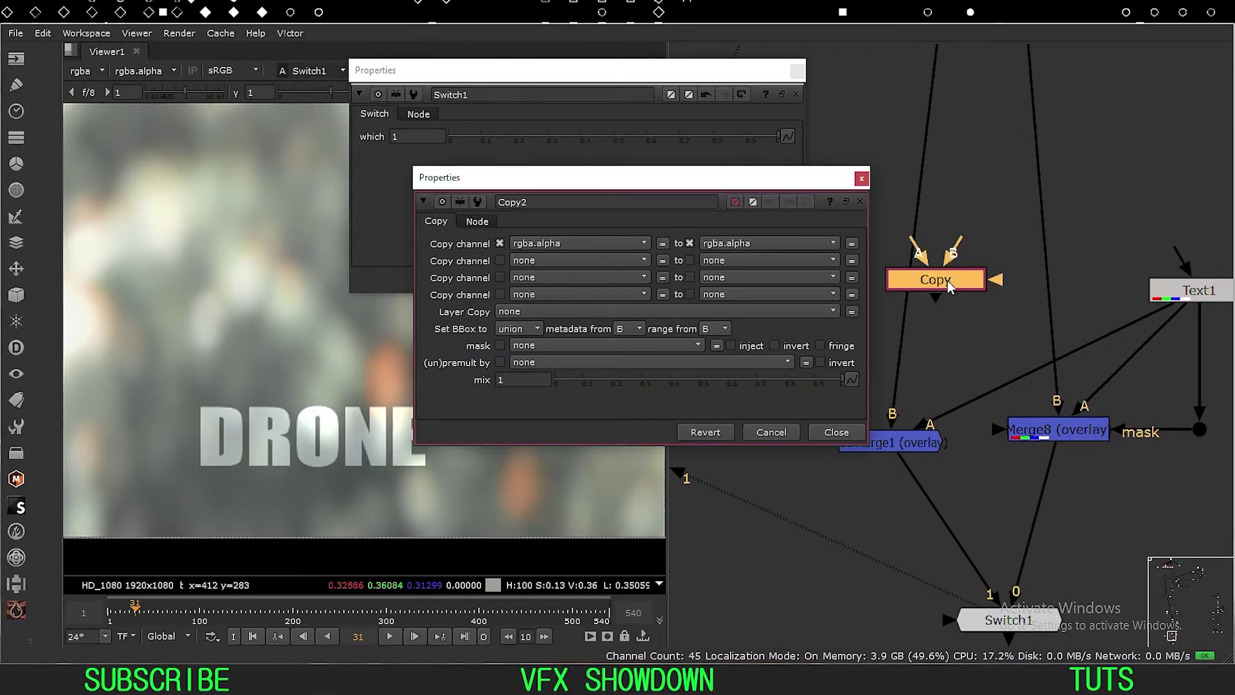
middle_click_drag(960, 330, 973, 330)
left_click_drag(961, 285, 1177, 298)
middle_click_drag(938, 330, 969, 319)
left_click_drag(962, 300, 951, 298)
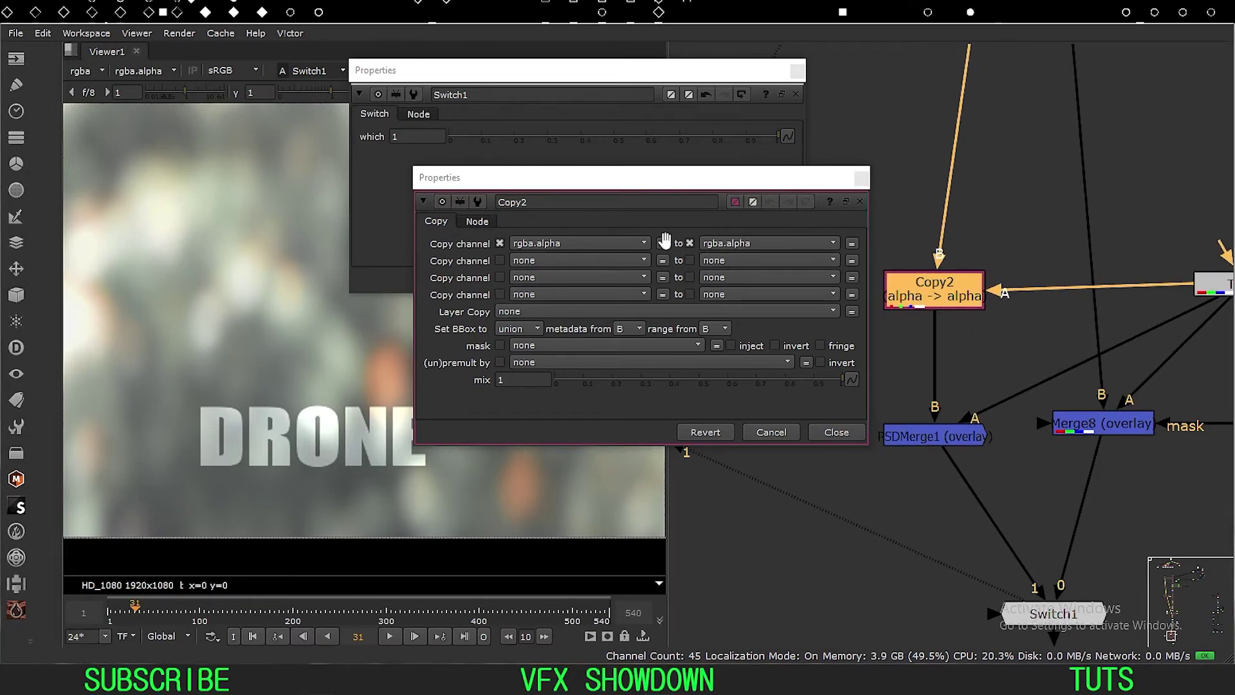
Step: Set Copy2 to copy rgba.alpha into mask.a and close its properties
left_click(731, 243)
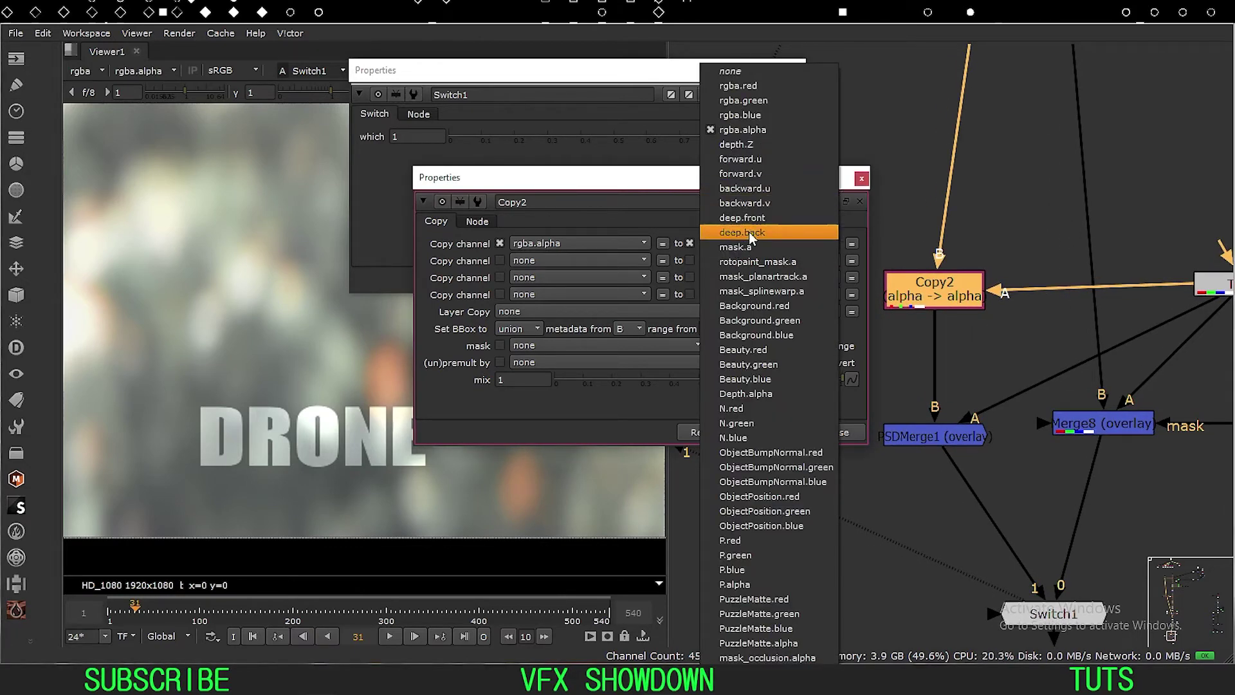
left_click(746, 245)
left_click(835, 431)
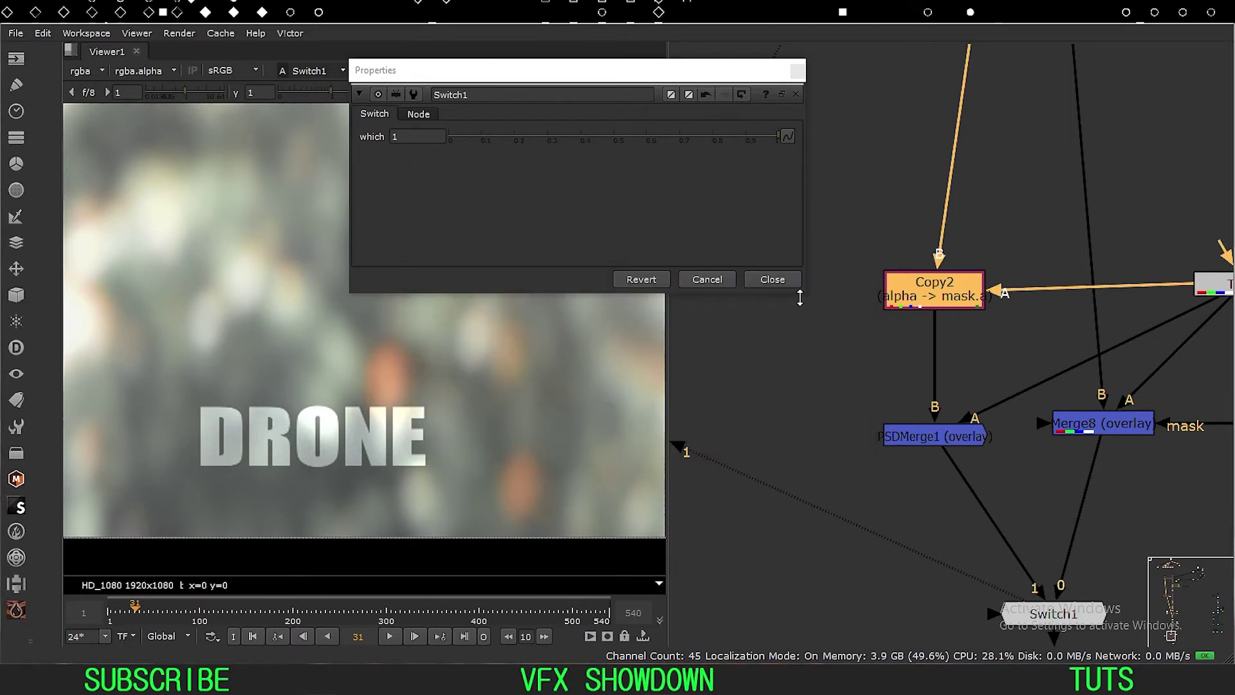
Step: View Copy2's output in the mask layer, and return the viewer to rgba
middle_click_drag(893, 318, 880, 317)
key("1")
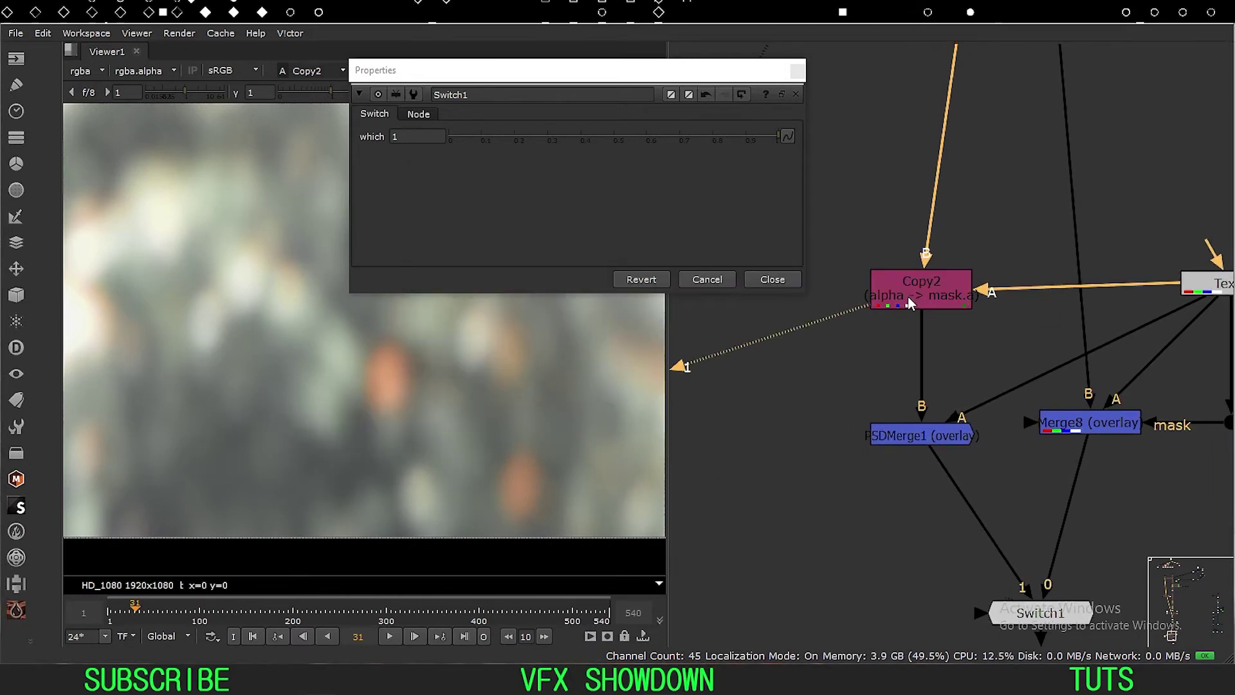
left_click(88, 80)
left_click(102, 145)
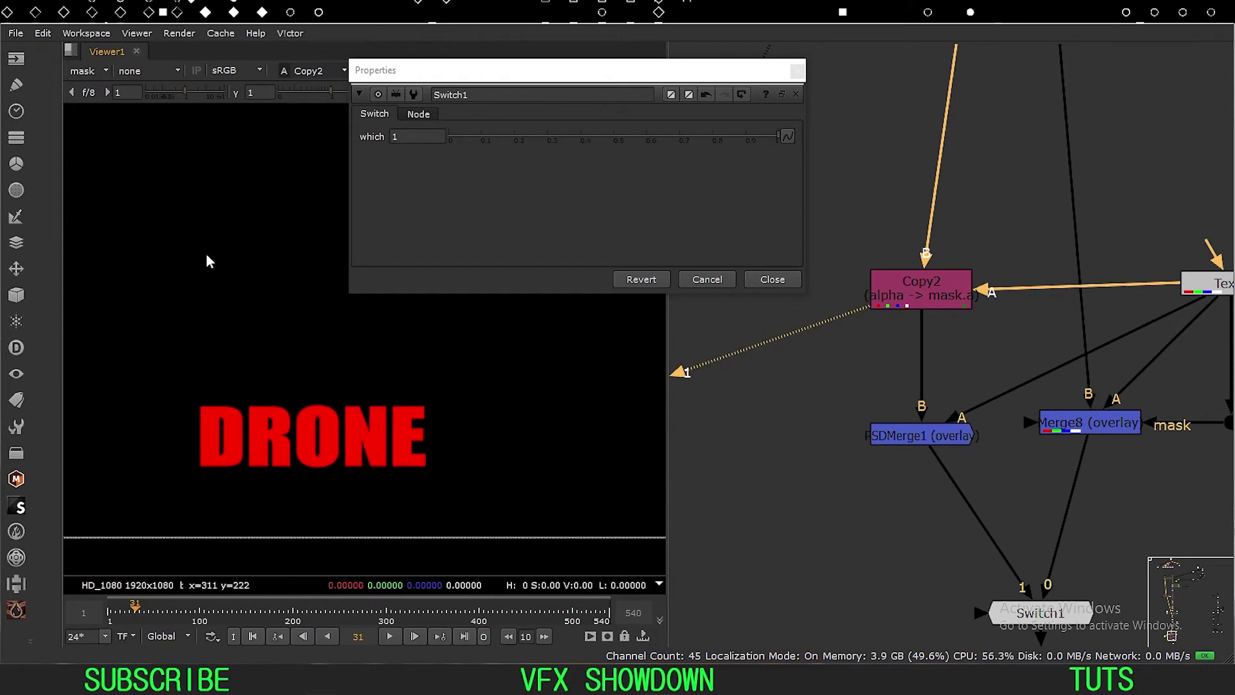
left_click(88, 71)
left_click(100, 111)
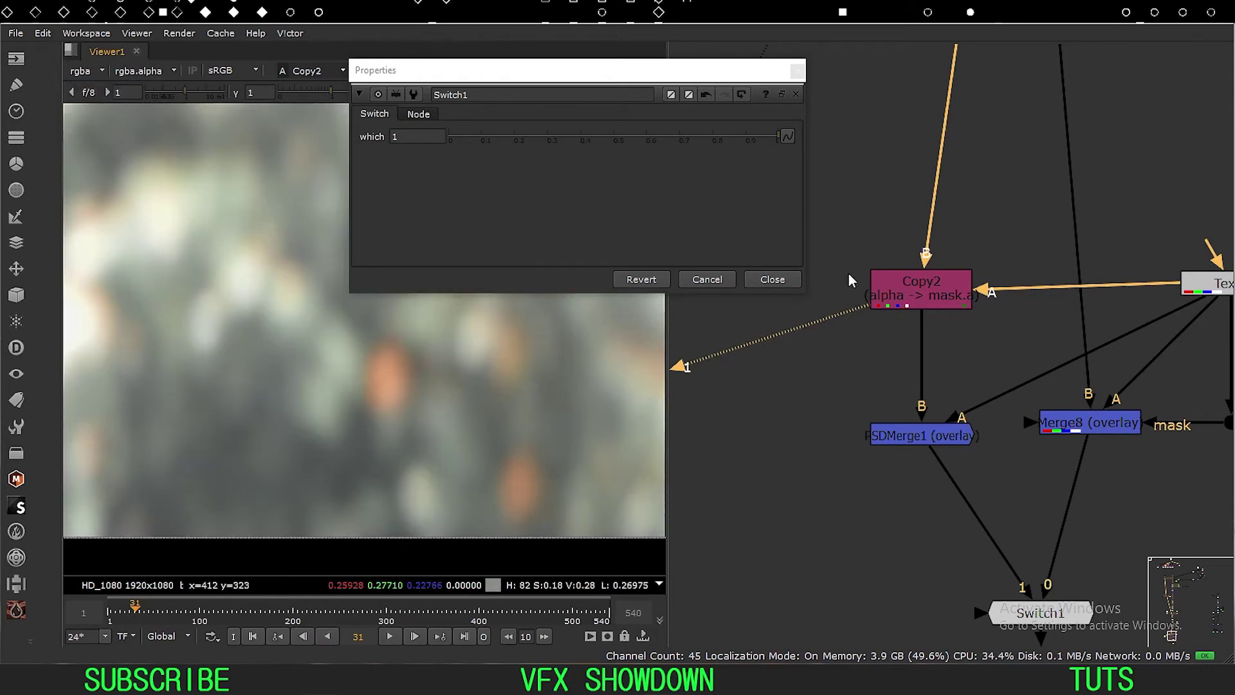
Step: Close Switch1's properties, view PSDMerge1's output and try mask.a as its mask channel
left_click(773, 279)
left_click(900, 400)
key("1")
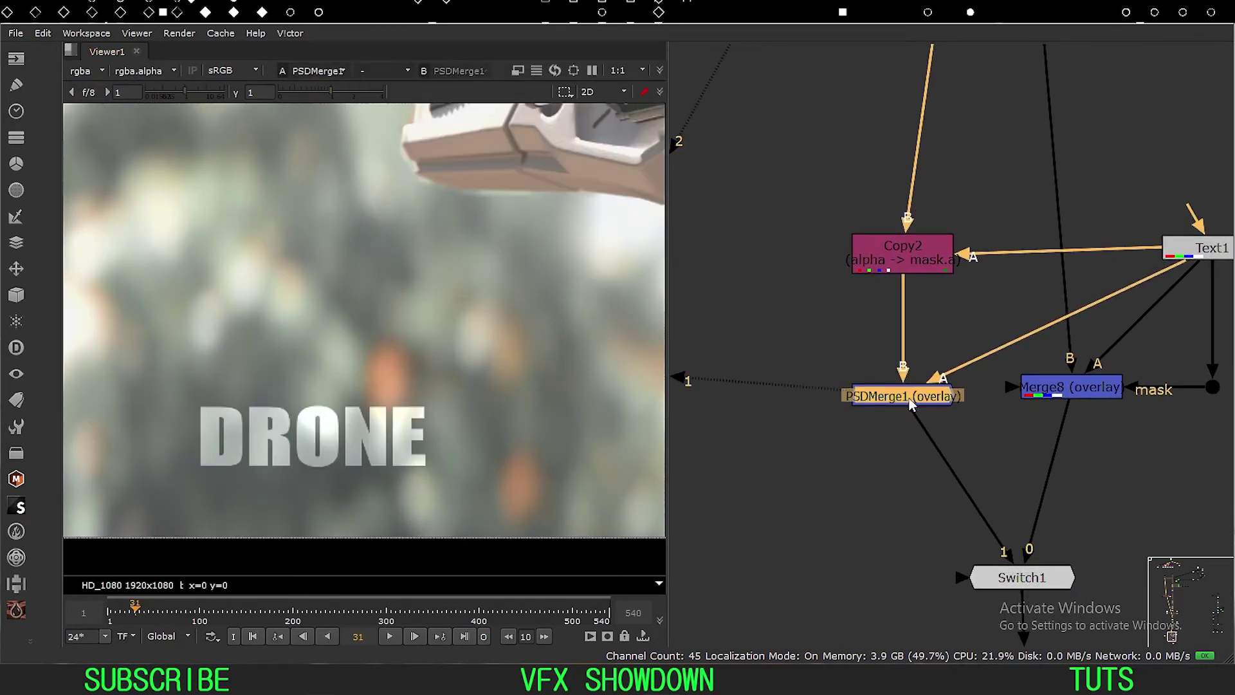
double_click(909, 396)
left_click(789, 200)
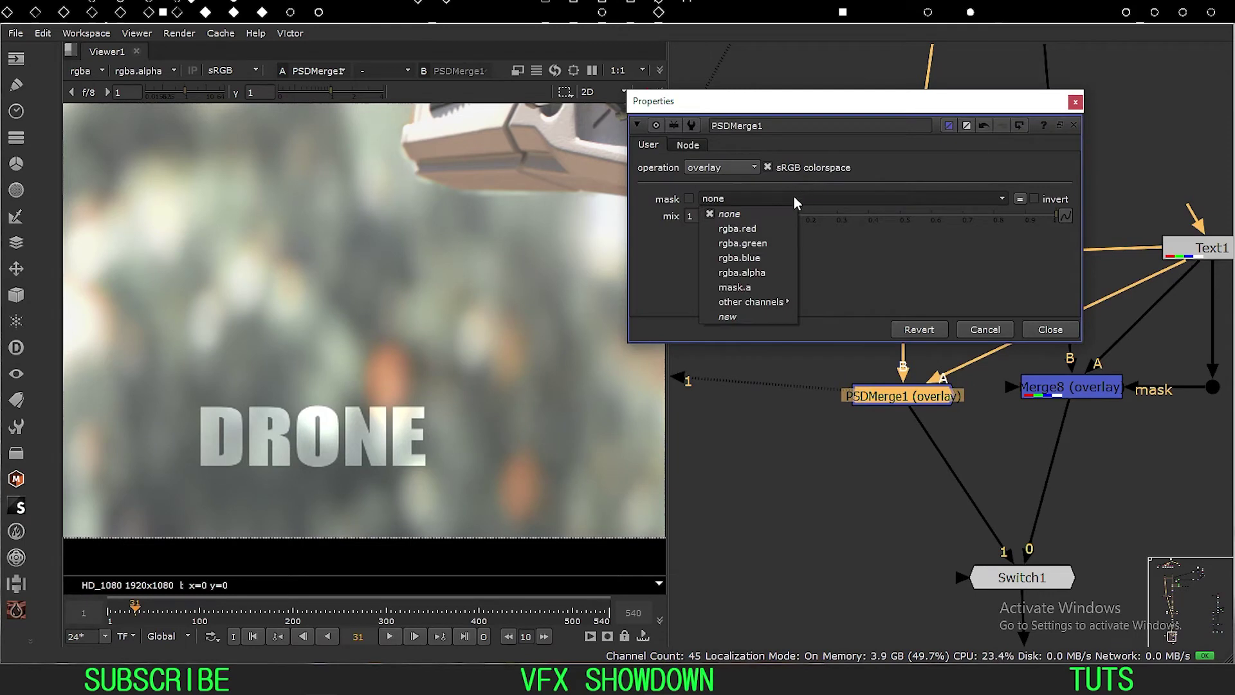
left_click(746, 283)
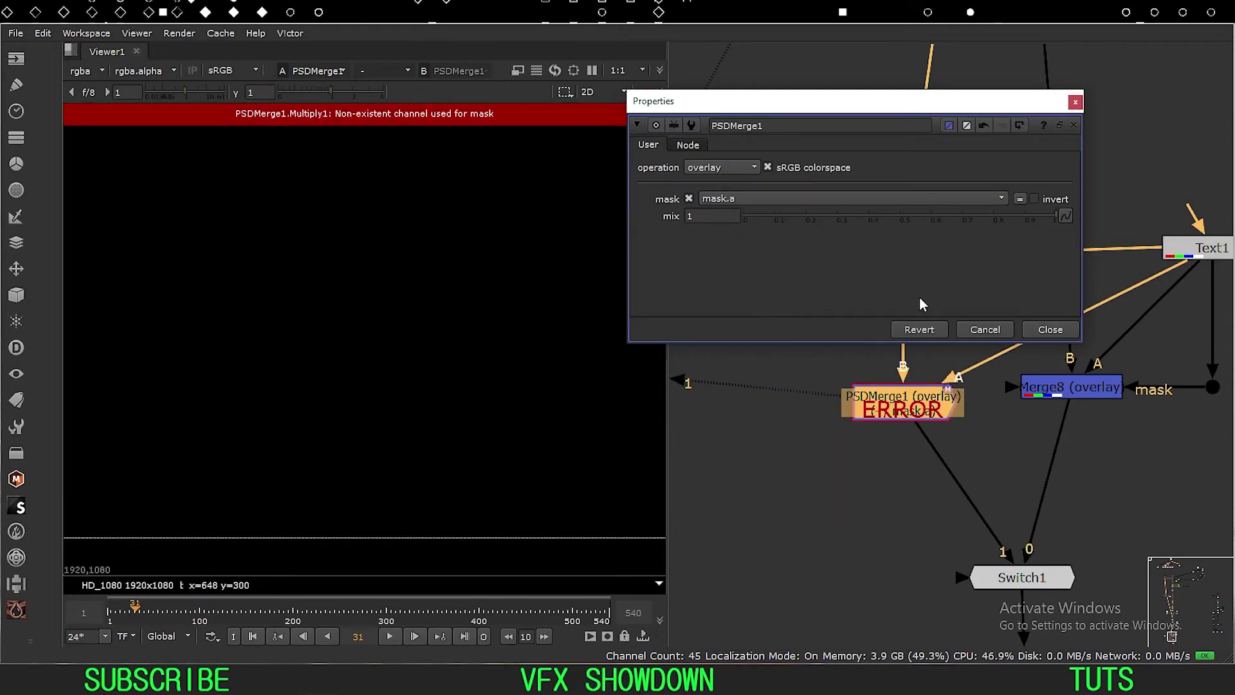
left_click(1050, 329)
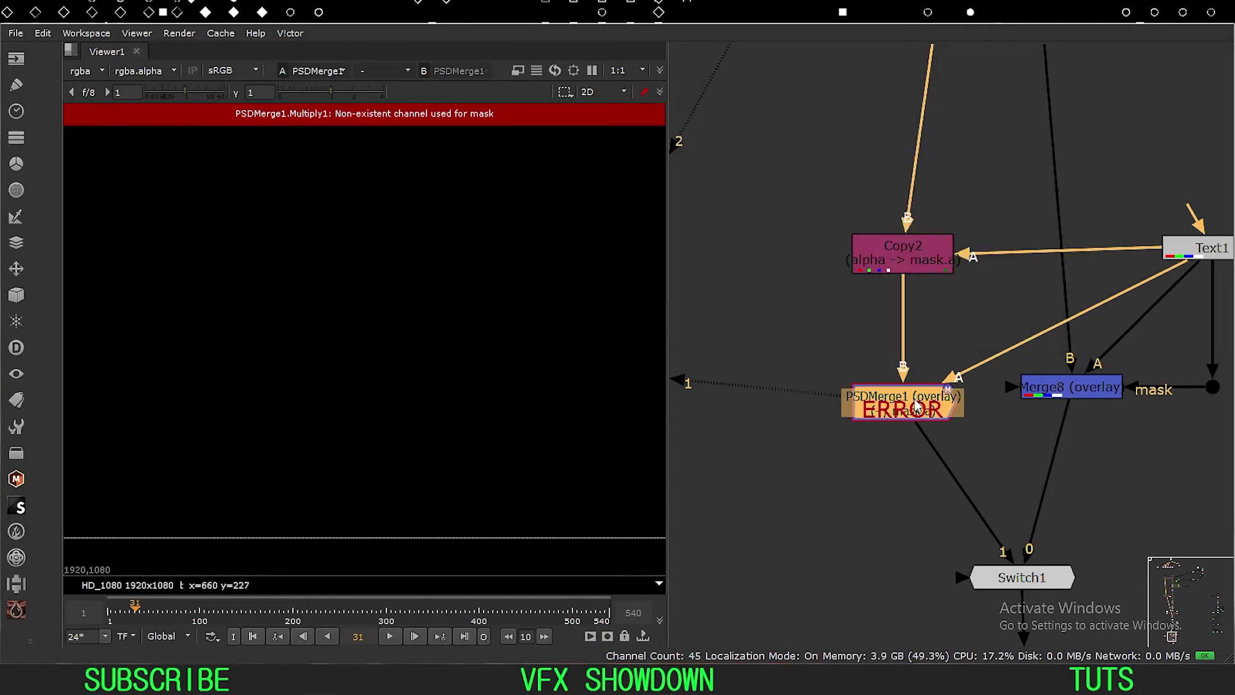
Step: Delete the Copy2 node and set PSDMerge1's mask back to none
left_click(920, 261)
key("Delete")
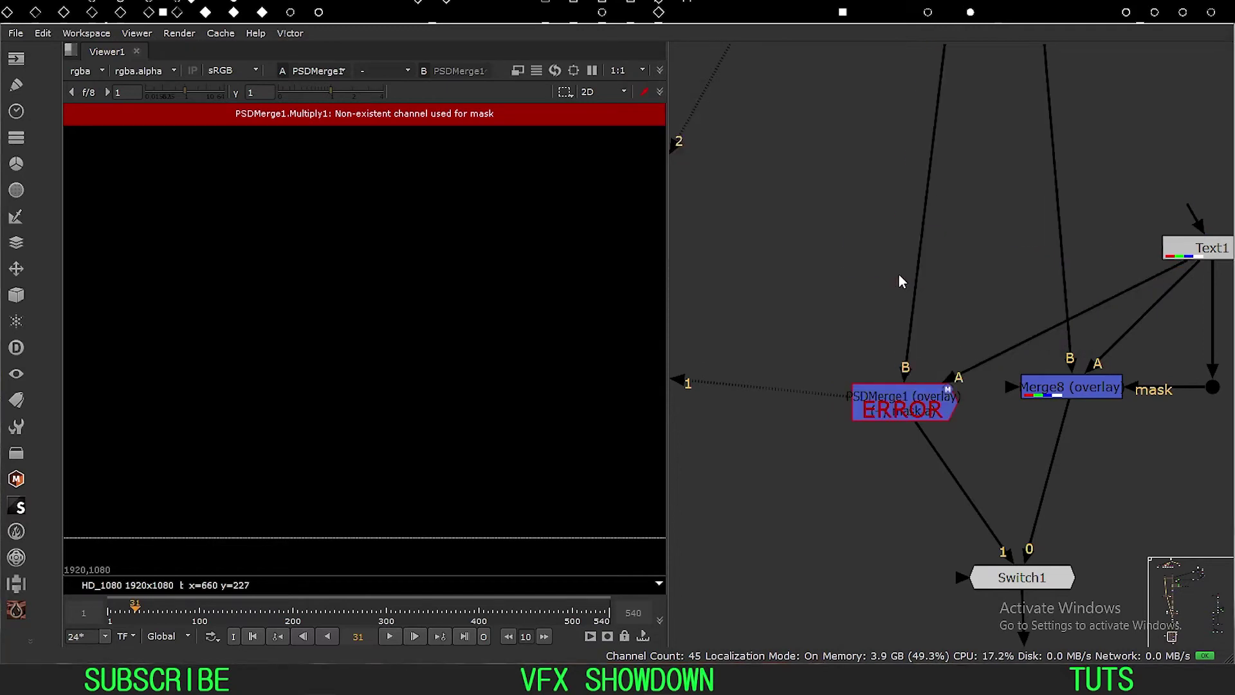
left_click(901, 388)
double_click(891, 393)
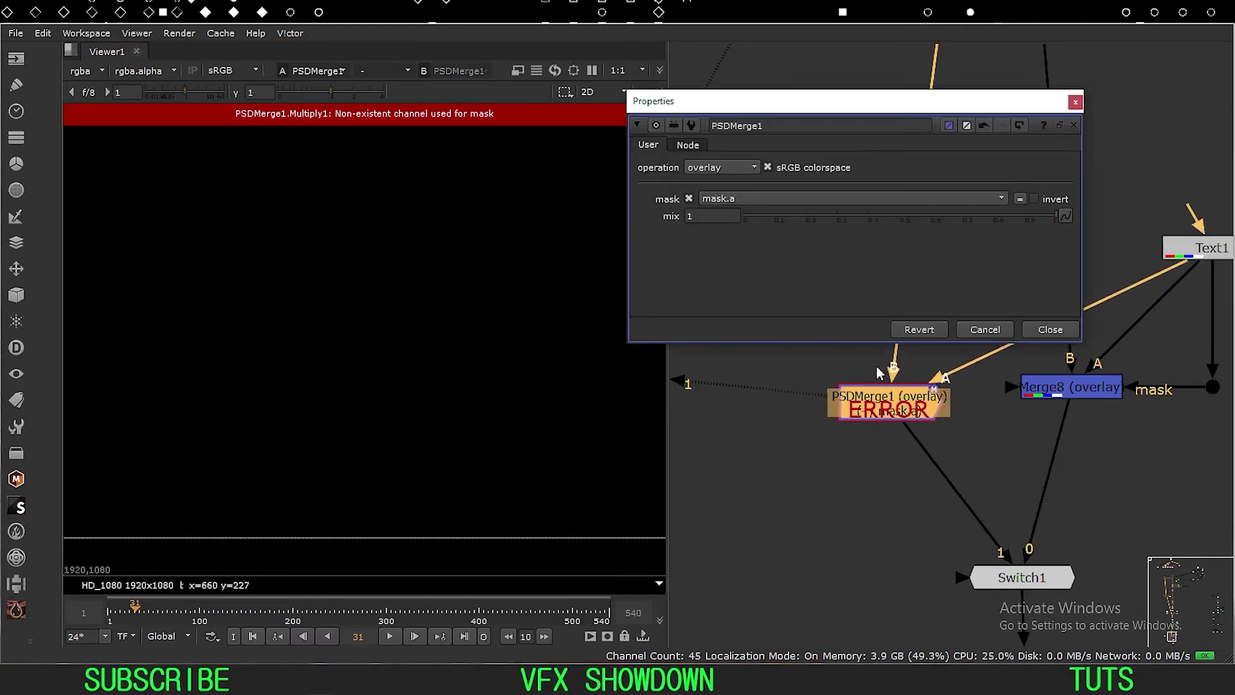
left_click(728, 202)
left_click(748, 213)
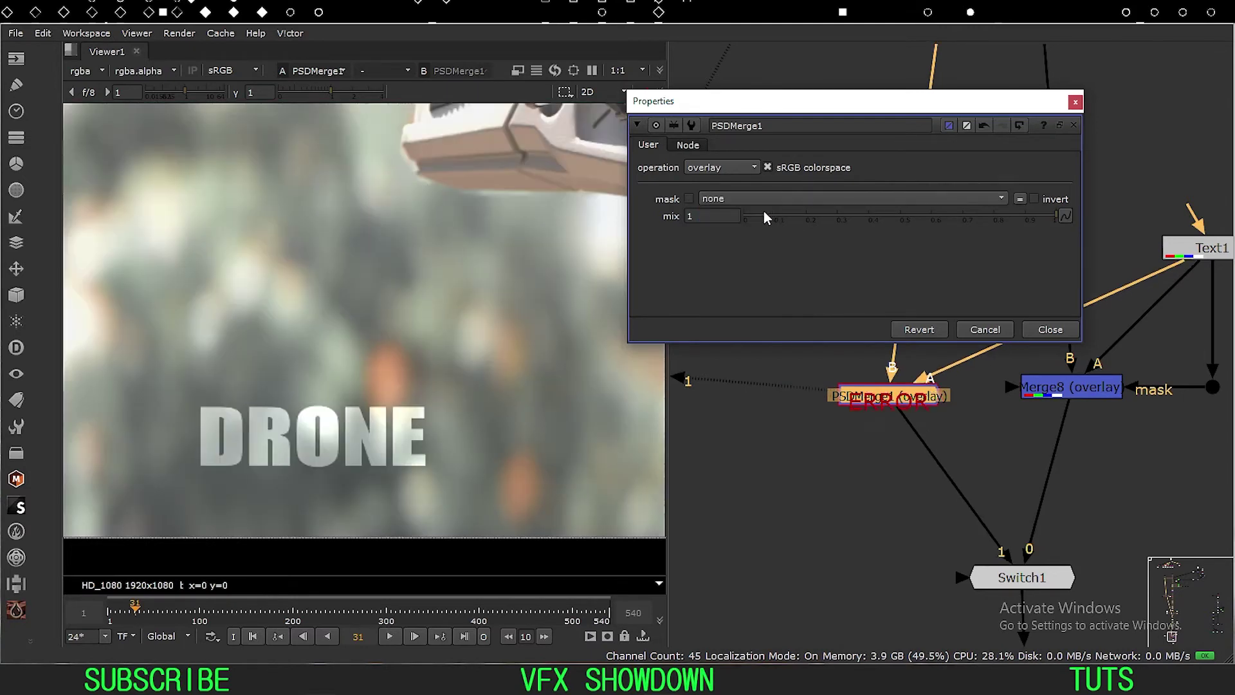
left_click(1050, 330)
Step: View Merge8's masked overlay output and compare it with Switch1's output
middle_click_drag(1006, 434, 921, 433)
left_click(999, 392)
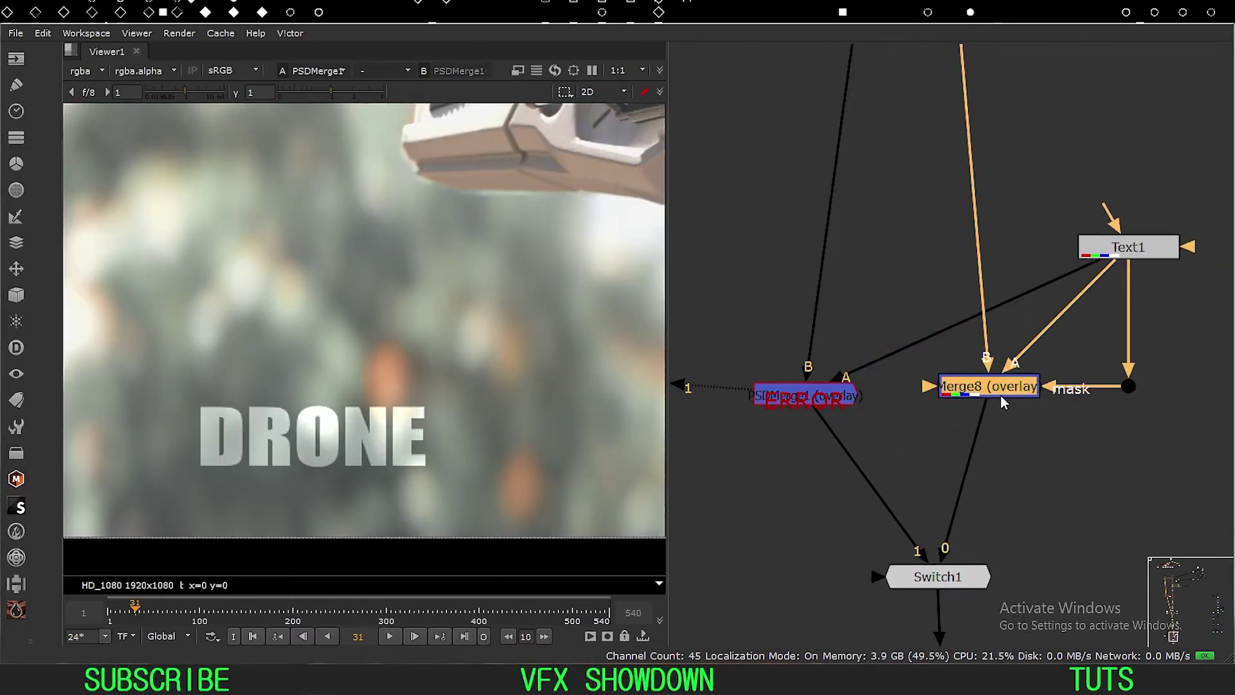
key("1")
left_click_drag(1064, 390, 1128, 385)
middle_click_drag(986, 578, 1079, 489)
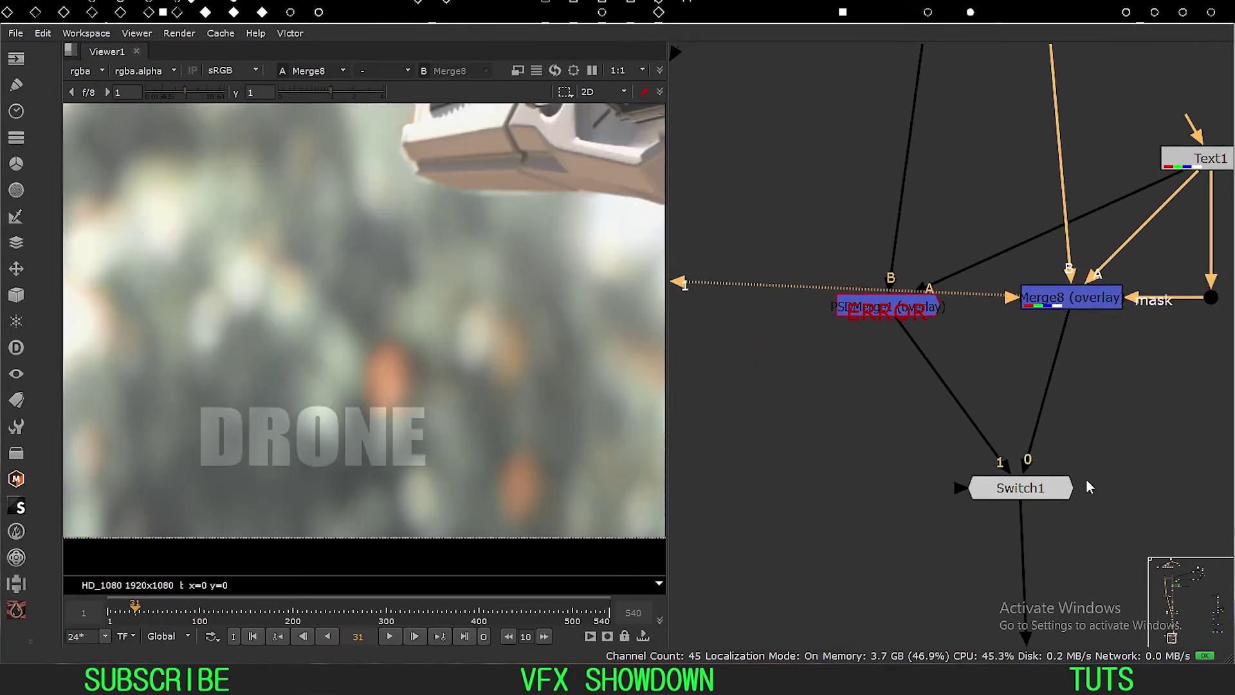
left_click(1054, 488)
key("1")
left_click_drag(1020, 485, 1013, 482)
Step: Review PSDMerge1's settings beside the node graph and close its properties
left_click_drag(887, 299, 884, 298)
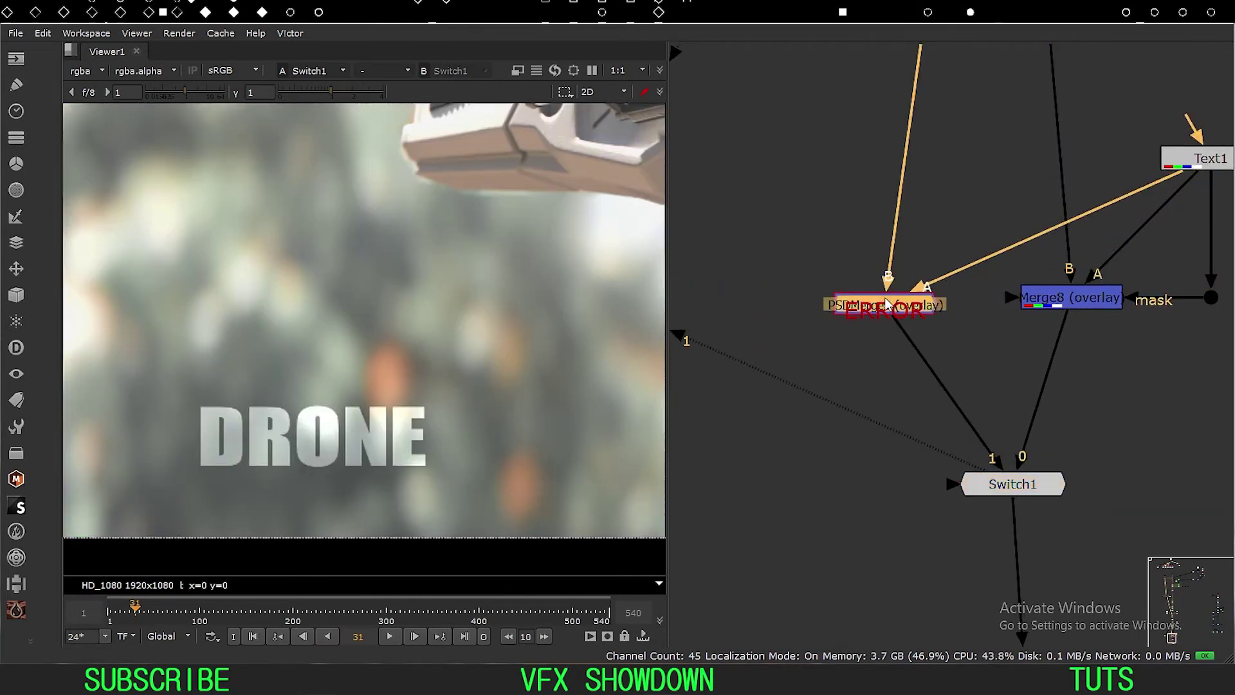
double_click(885, 305)
left_click_drag(798, 105, 510, 79)
middle_click_drag(853, 254, 857, 243)
left_click_drag(885, 294, 871, 268)
left_click_drag(505, 95, 505, 80)
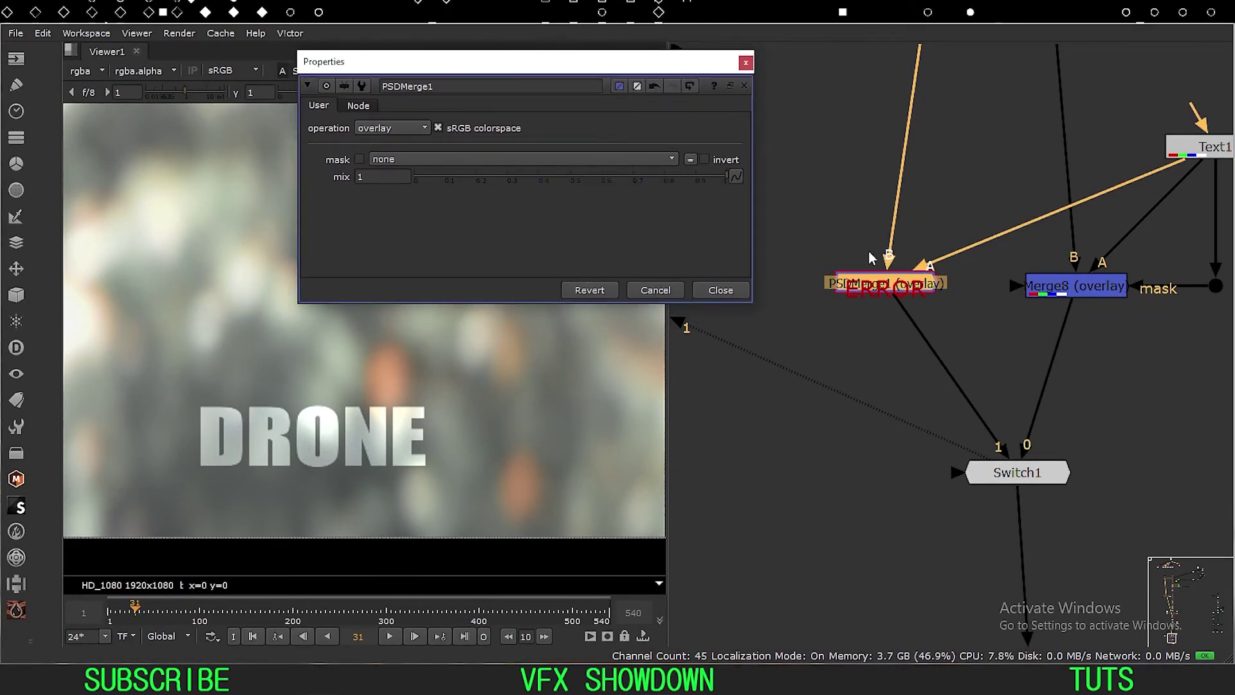
left_click(703, 287)
left_click(836, 308)
Step: Clear PSDMerge1's error by switching its mask to rgba.red and back to none, and close its properties
double_click(884, 288)
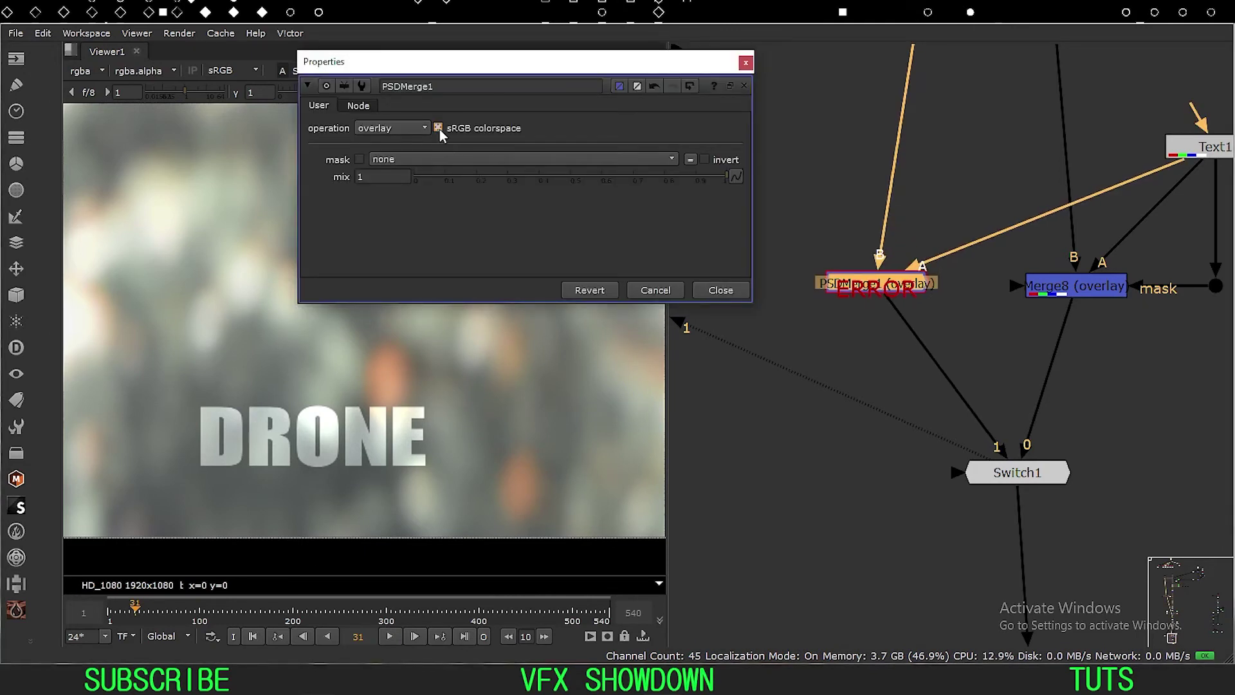
left_click(446, 161)
left_click(419, 172)
left_click(427, 160)
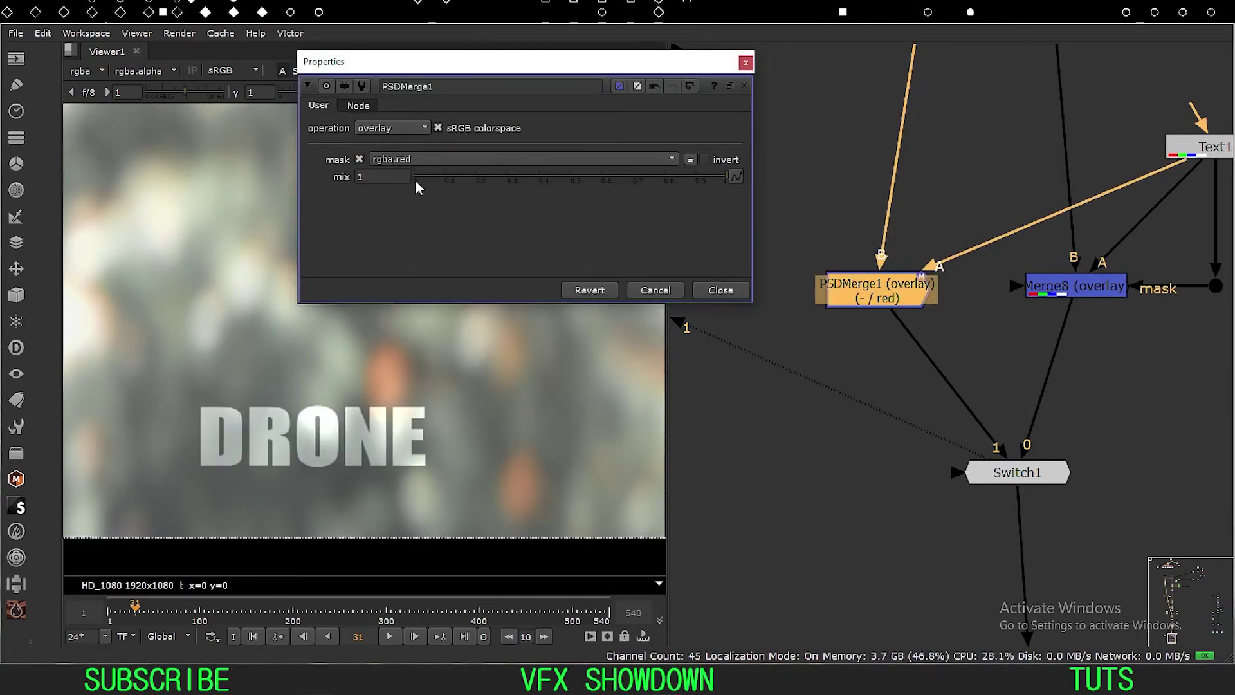
left_click(430, 173)
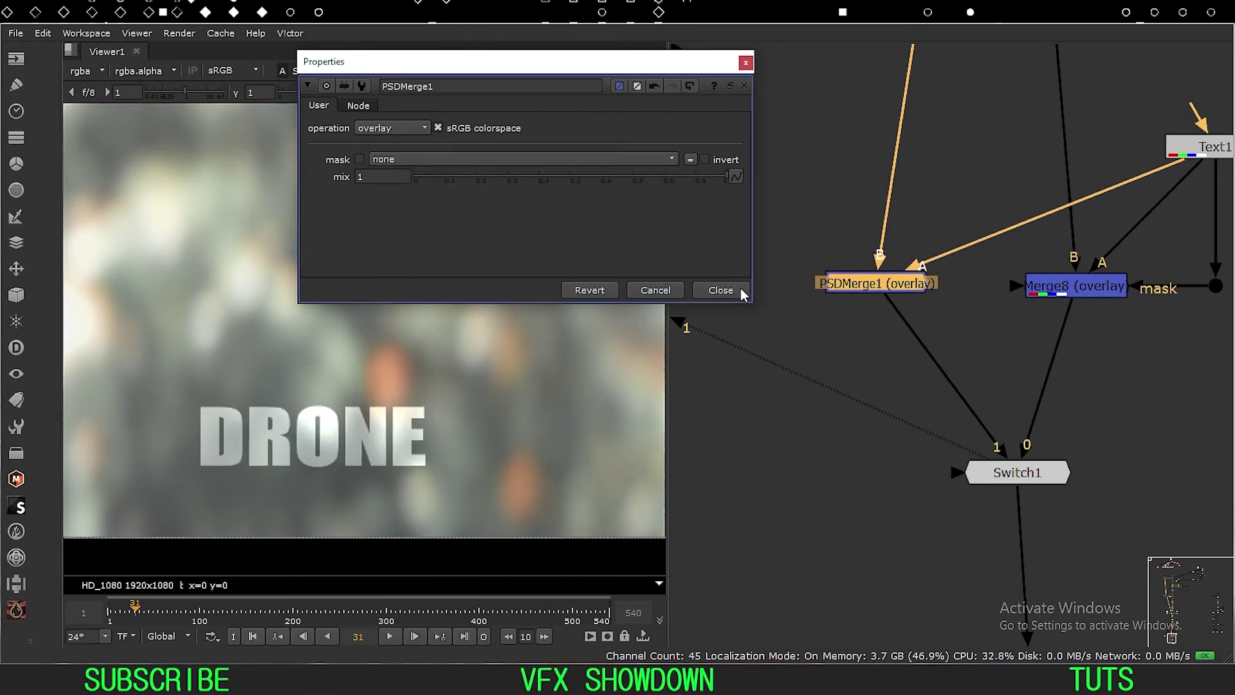
left_click(720, 290)
left_click_drag(876, 285, 871, 298)
left_click(944, 329)
left_click(759, 244)
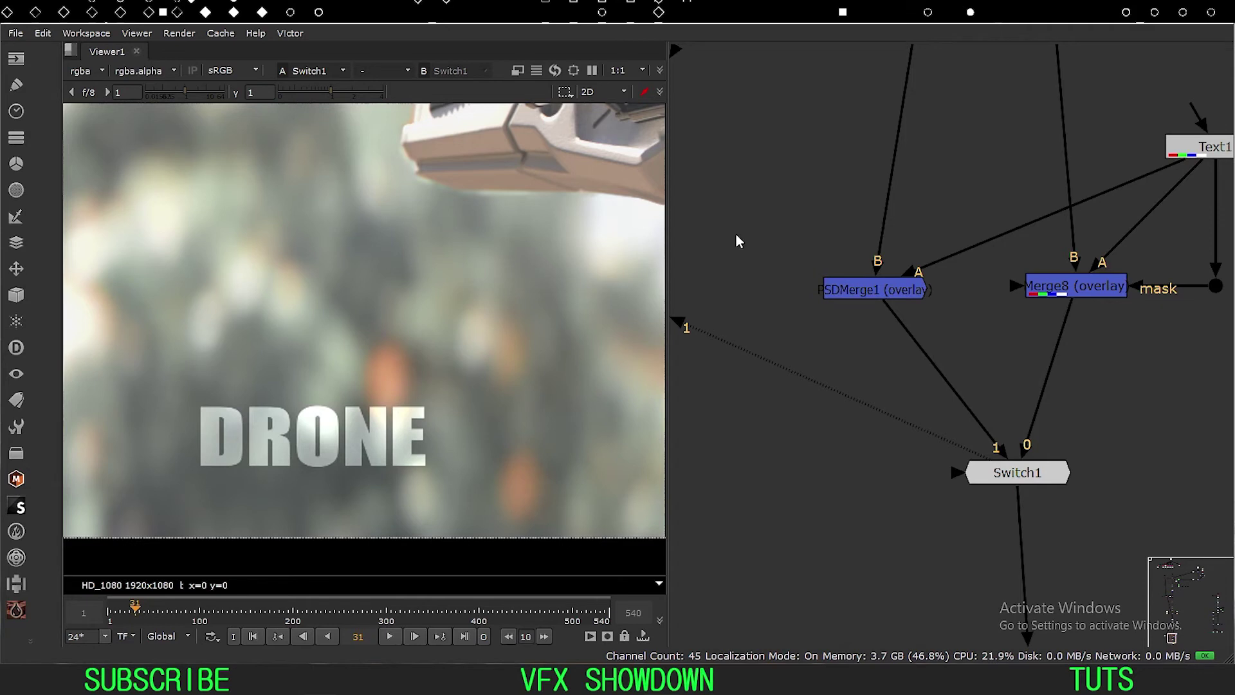
Step: Create another PSDMerge node by running the TCL command PSDMerge, and delete the new node
key("x")
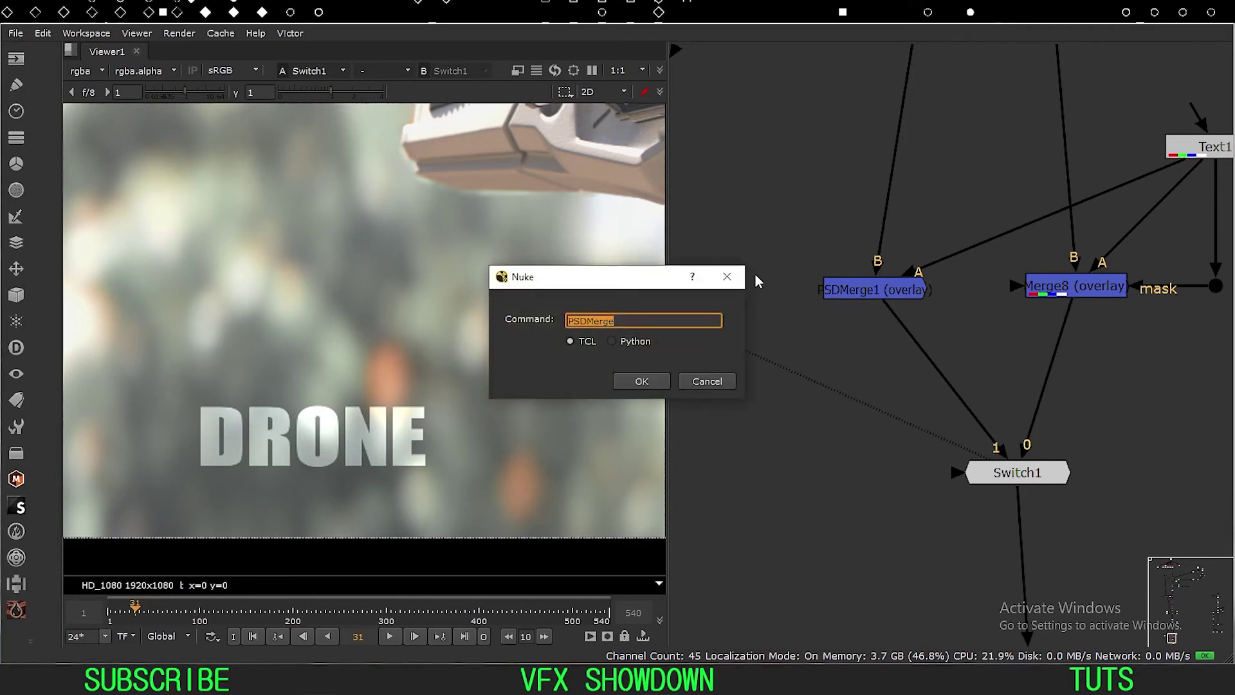
left_click_drag(600, 266, 604, 255)
left_click(675, 315)
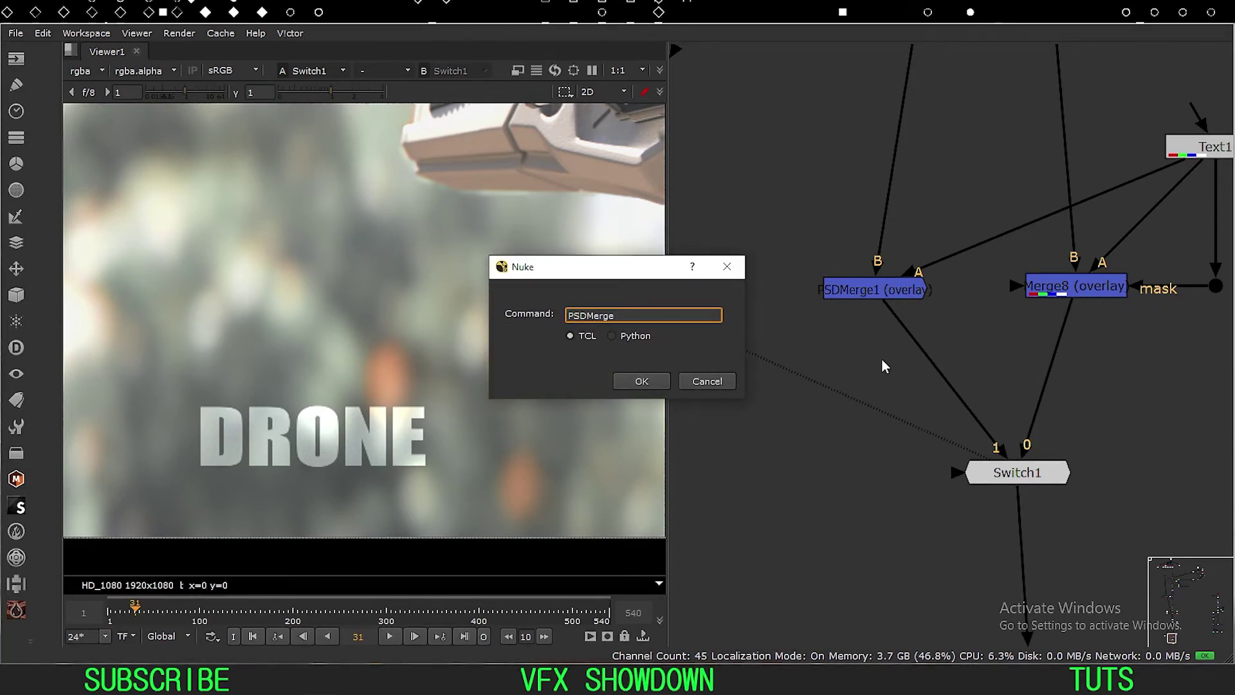
key("ctrl+a")
type("m")
key("Return")
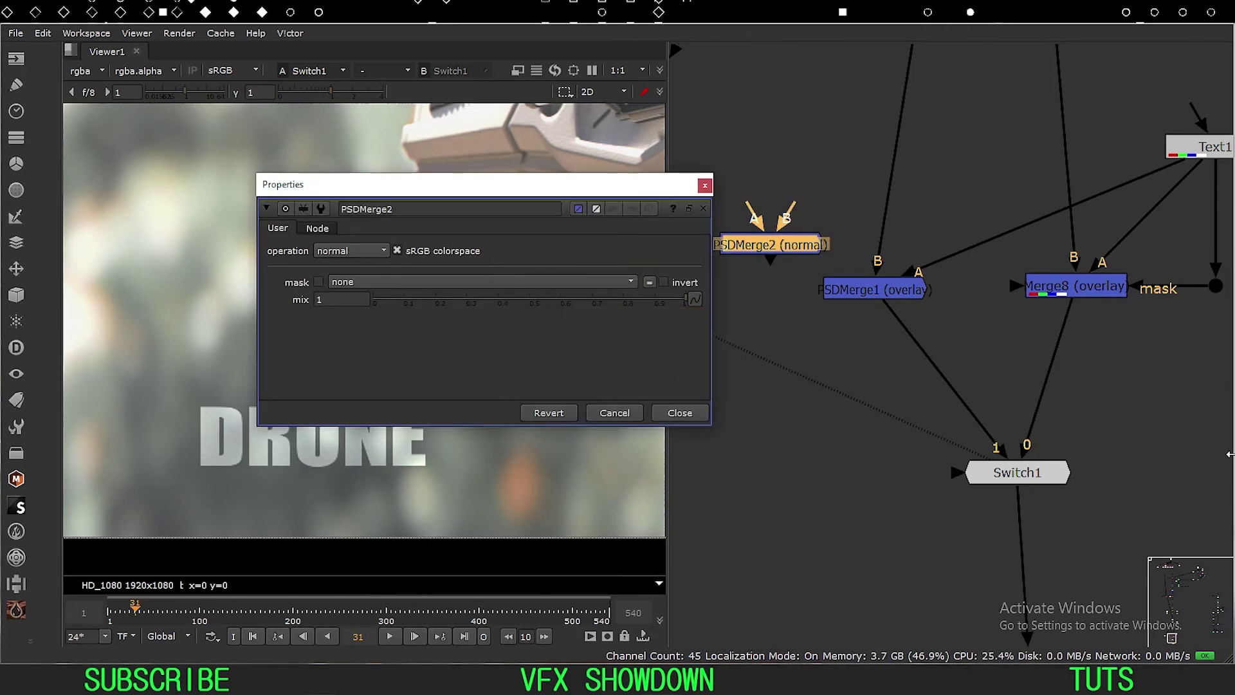
left_click(705, 185)
left_click_drag(767, 245, 776, 225)
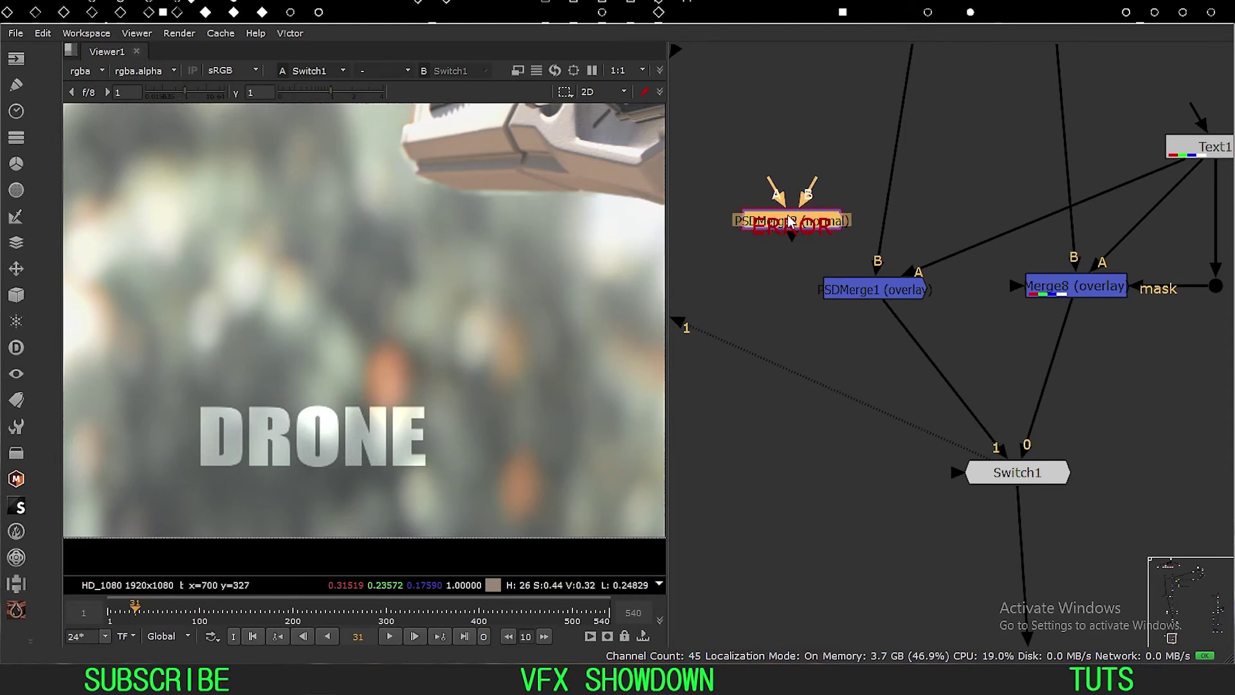
key("Delete")
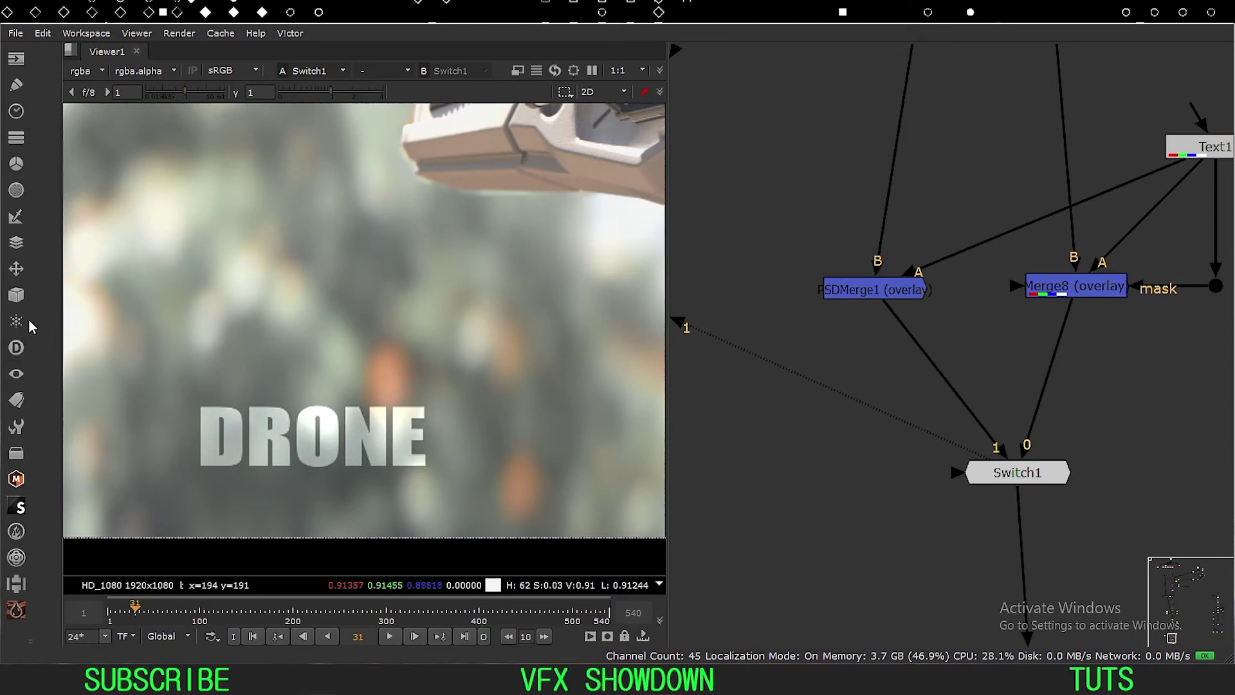
Step: Update the full plugin list so that all installed plugins can be found in the node search
left_click(15, 454)
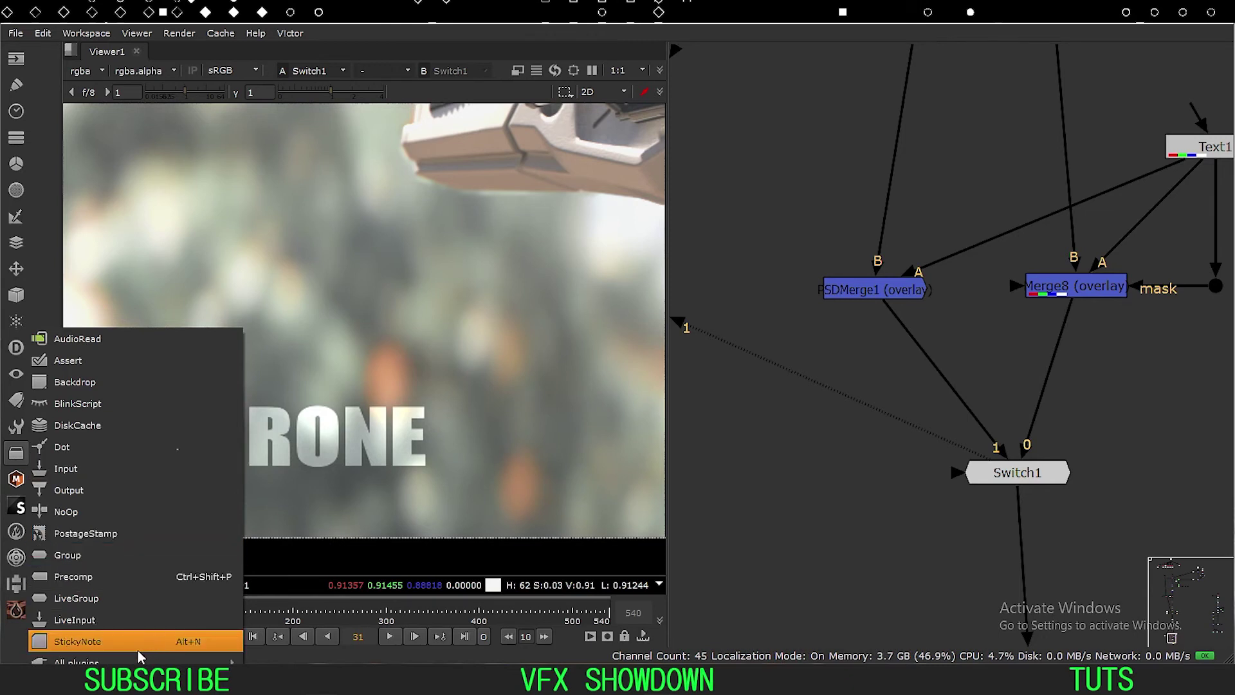
mouse_move(98, 662)
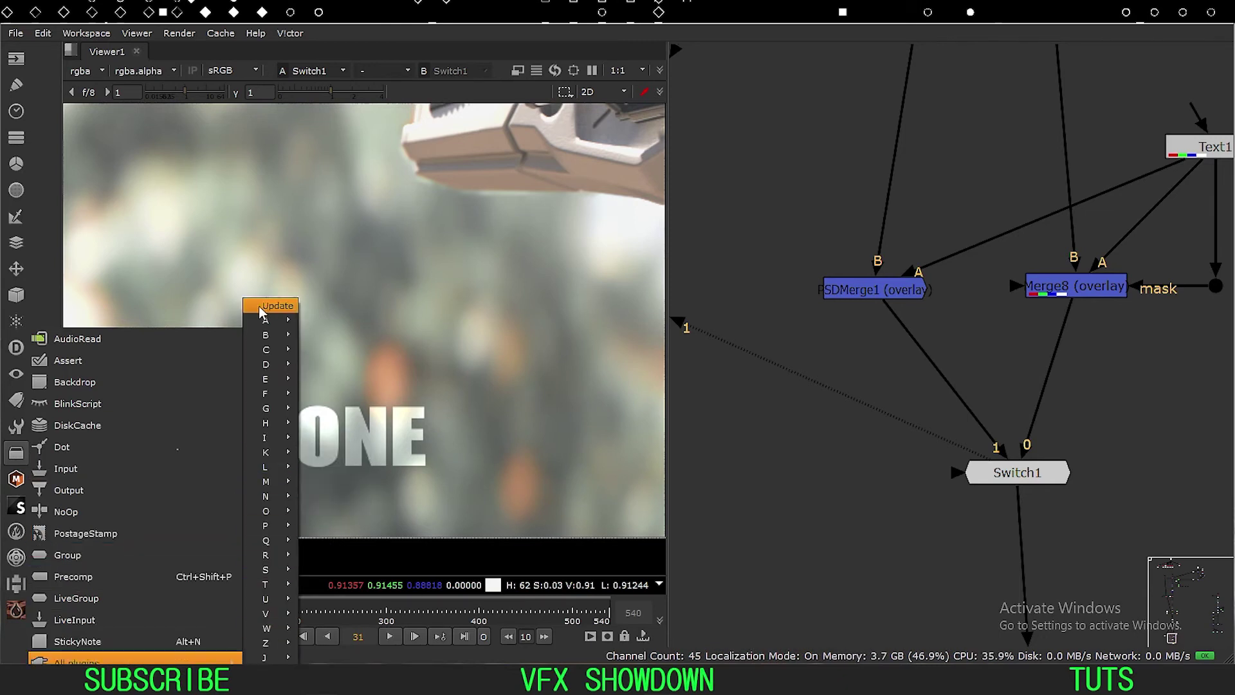
left_click(275, 307)
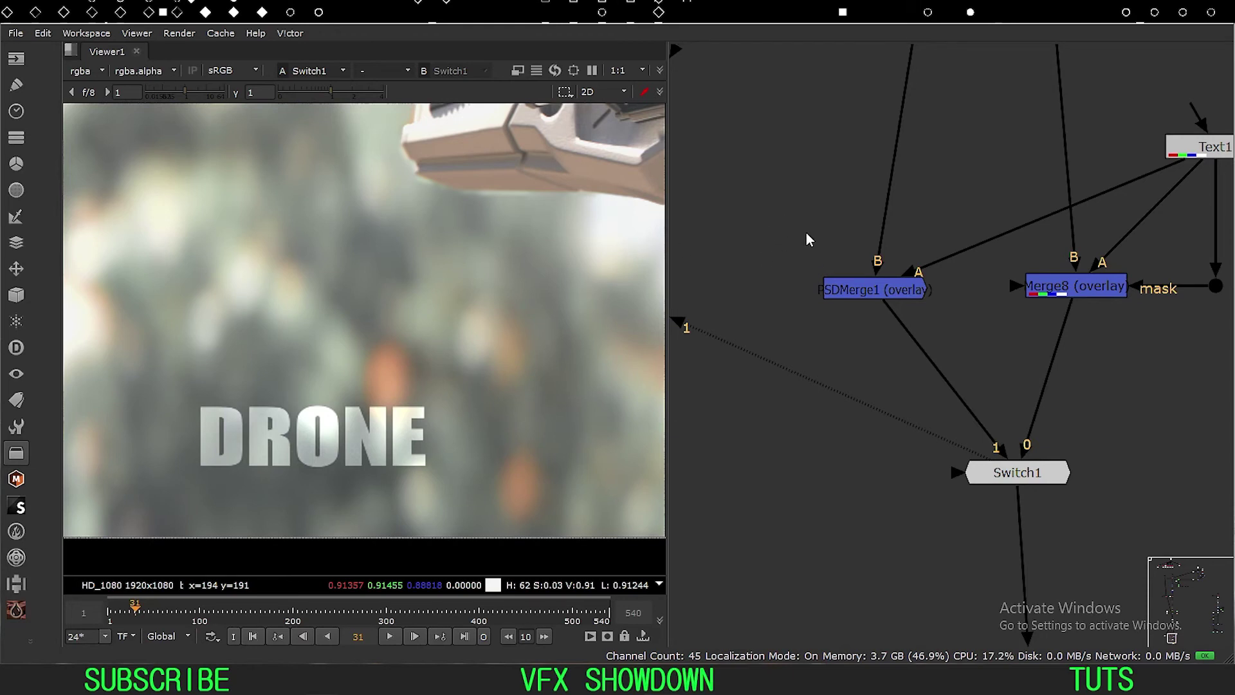
Step: Search the node list for psd and create another PSDMerge node from the results
key("Tab")
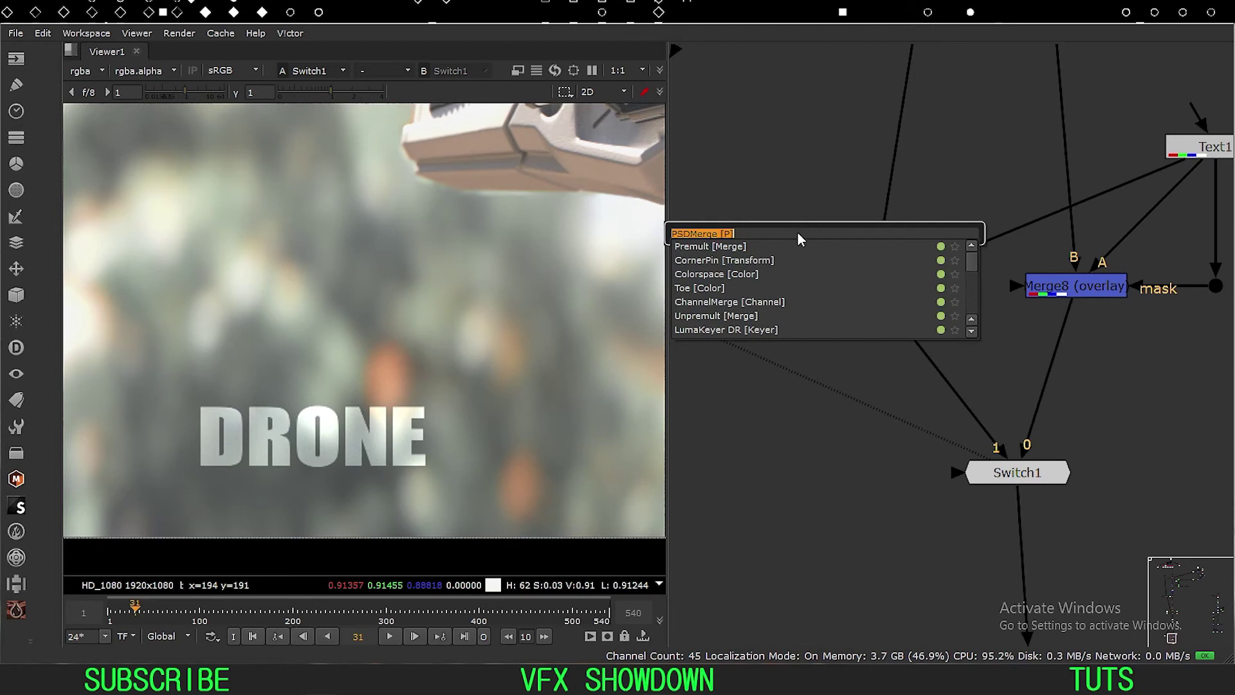
key("Return")
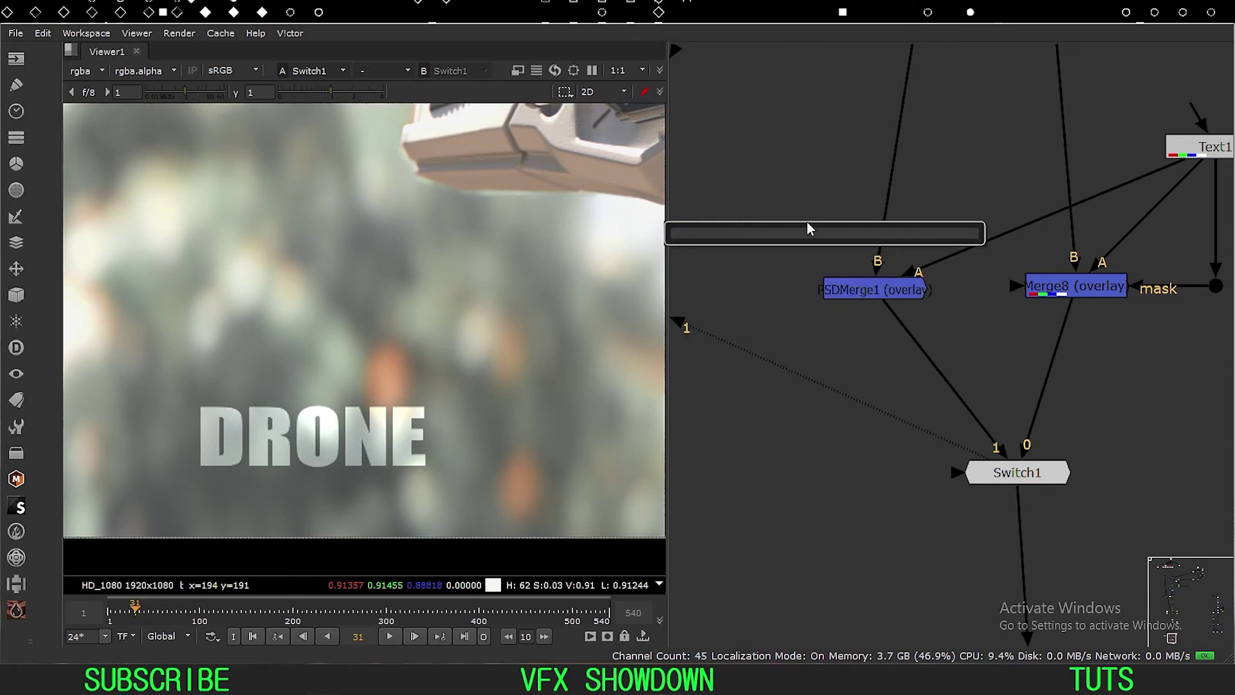
type("psd")
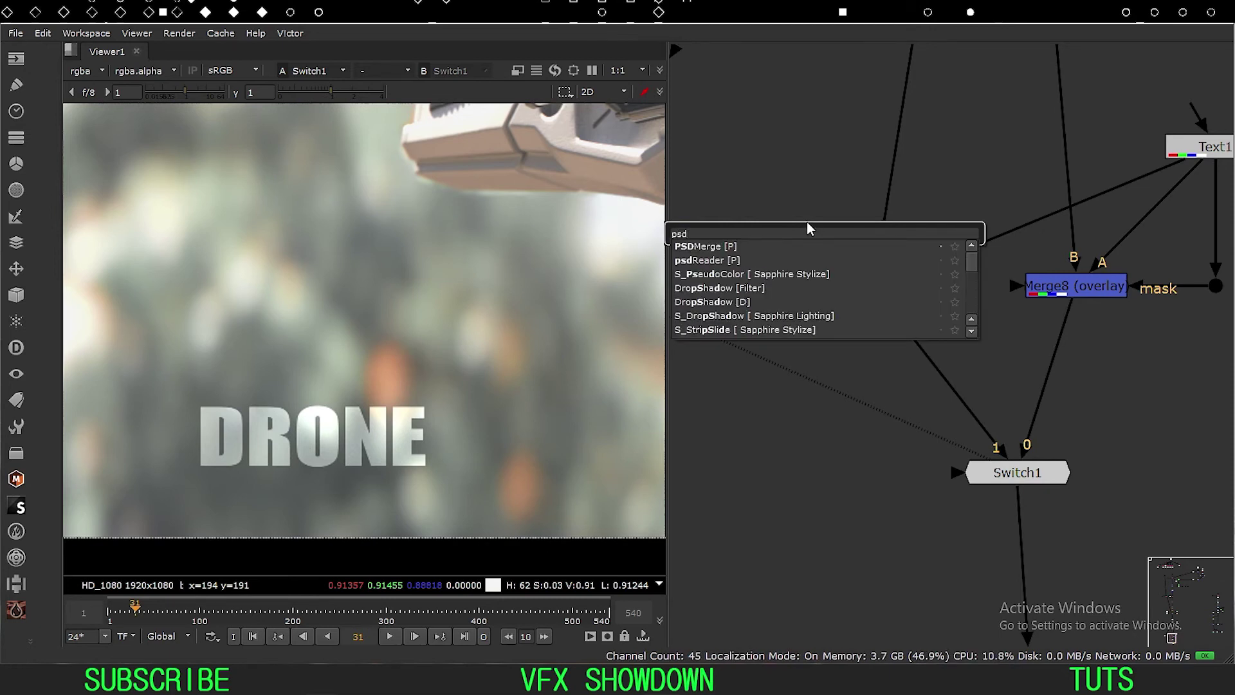
key("Down")
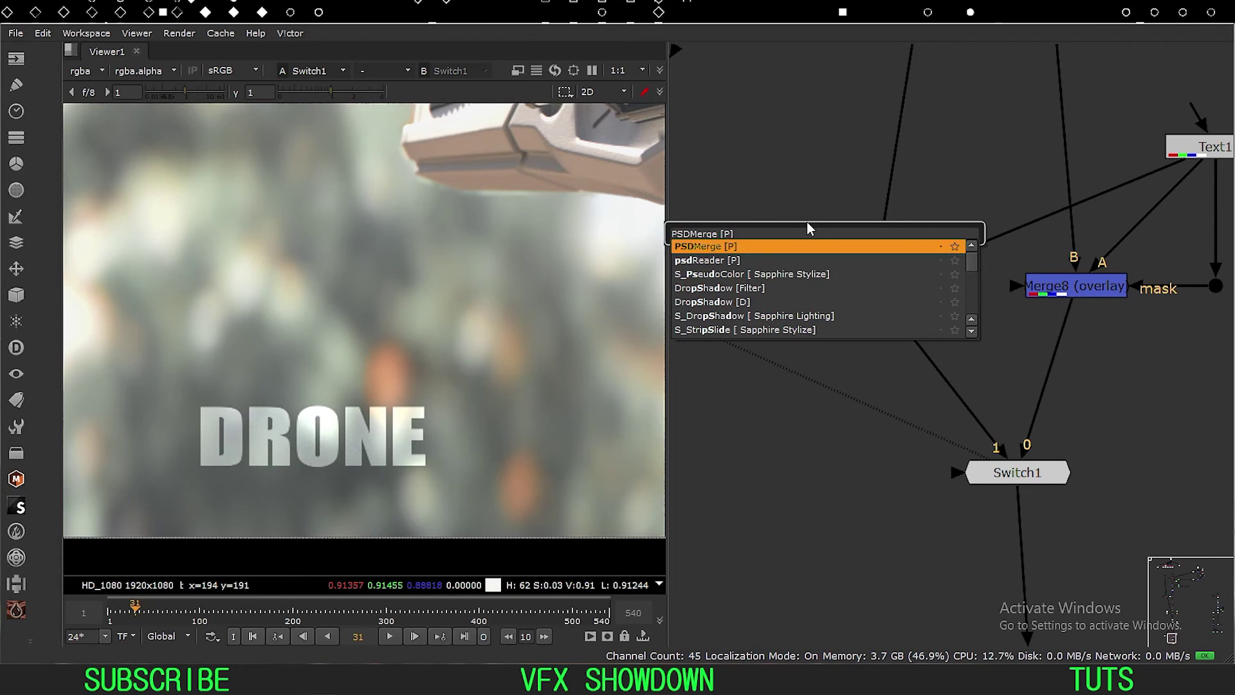
key("Down")
key("Down")
key("Up")
key("Up")
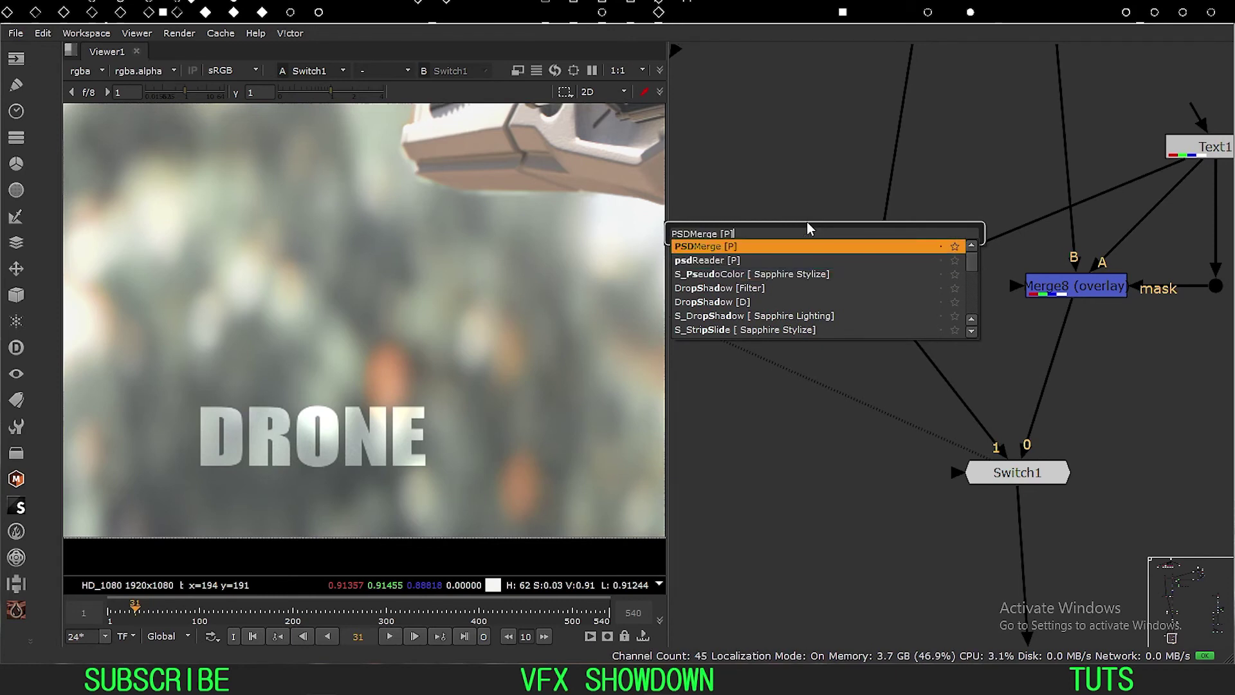
key("Return")
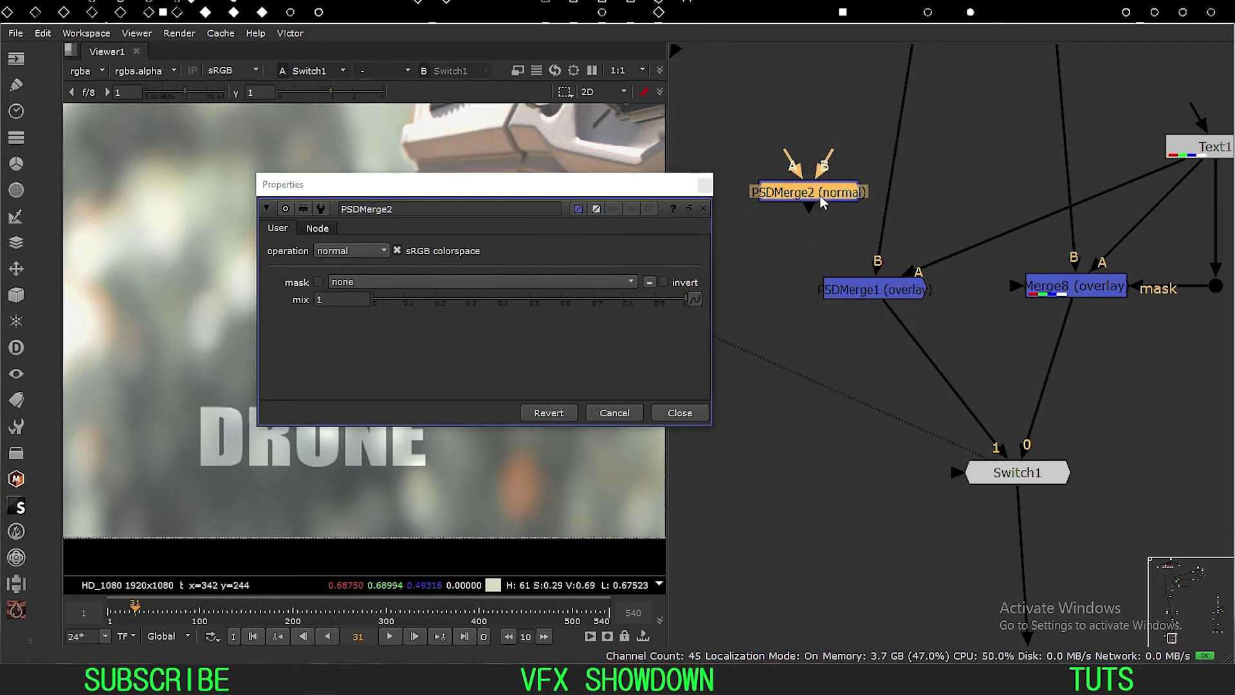
Step: Look through the new PSDMerge node's blend operations, close its properties and delete the node
left_click(351, 251)
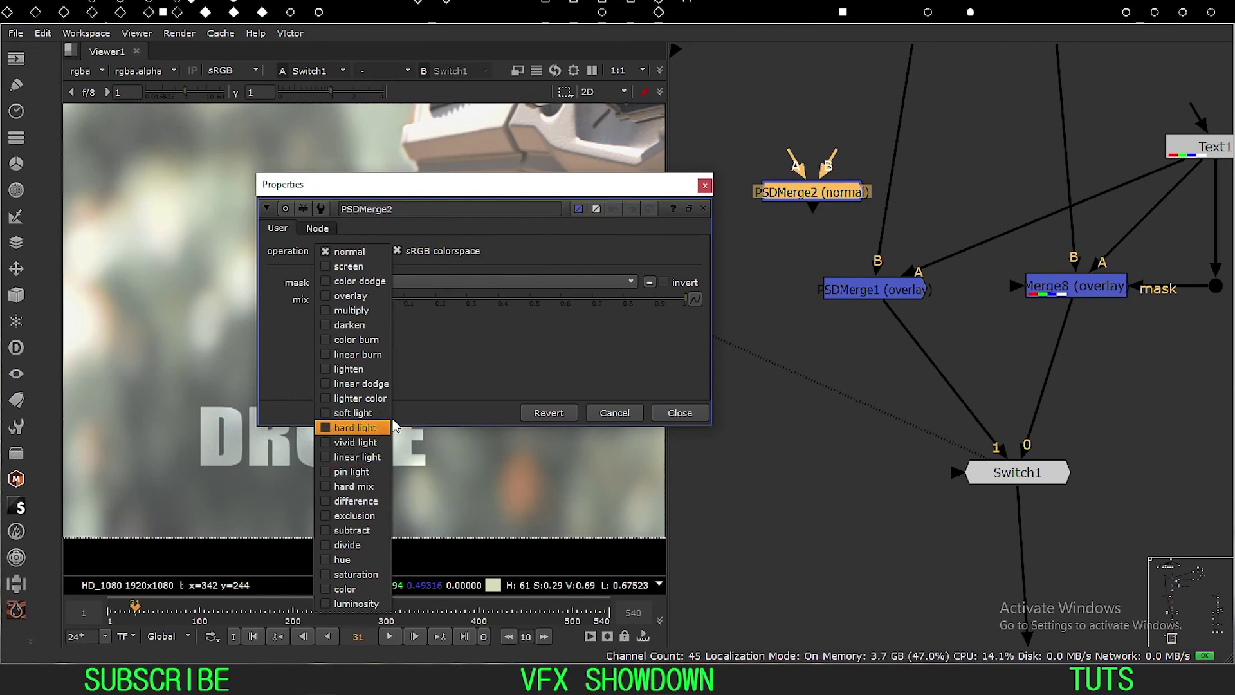
left_click(379, 355)
left_click(679, 412)
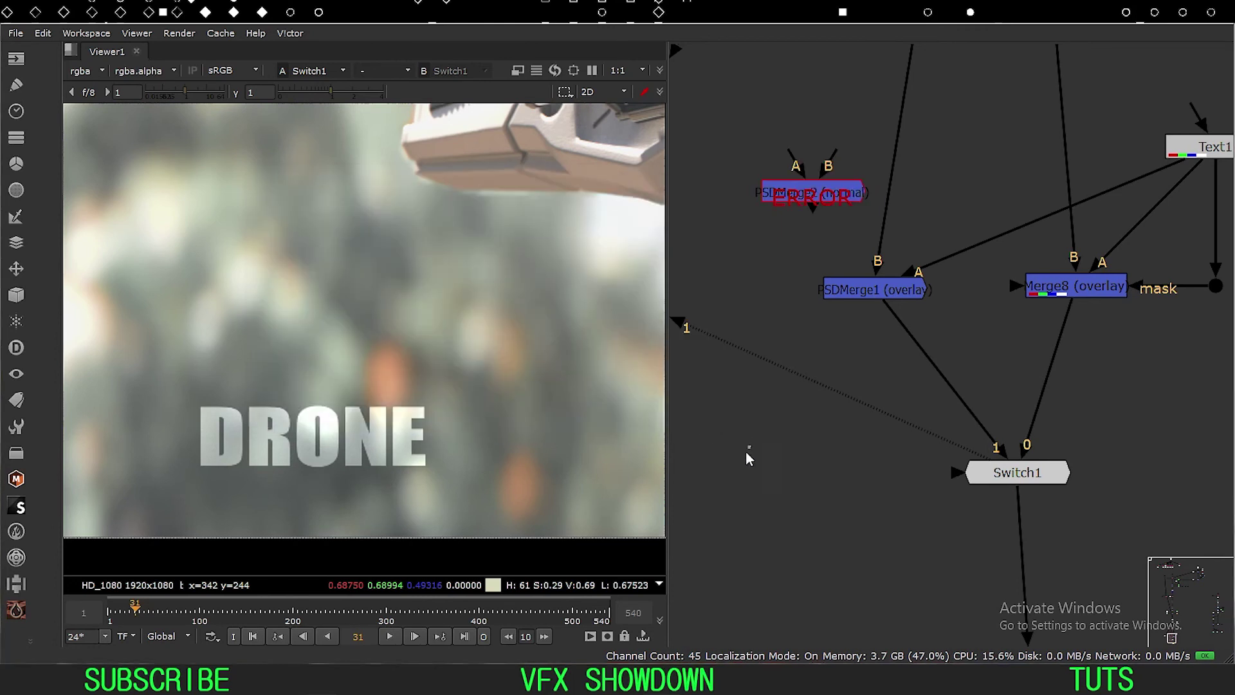
left_click(801, 196)
key("Delete")
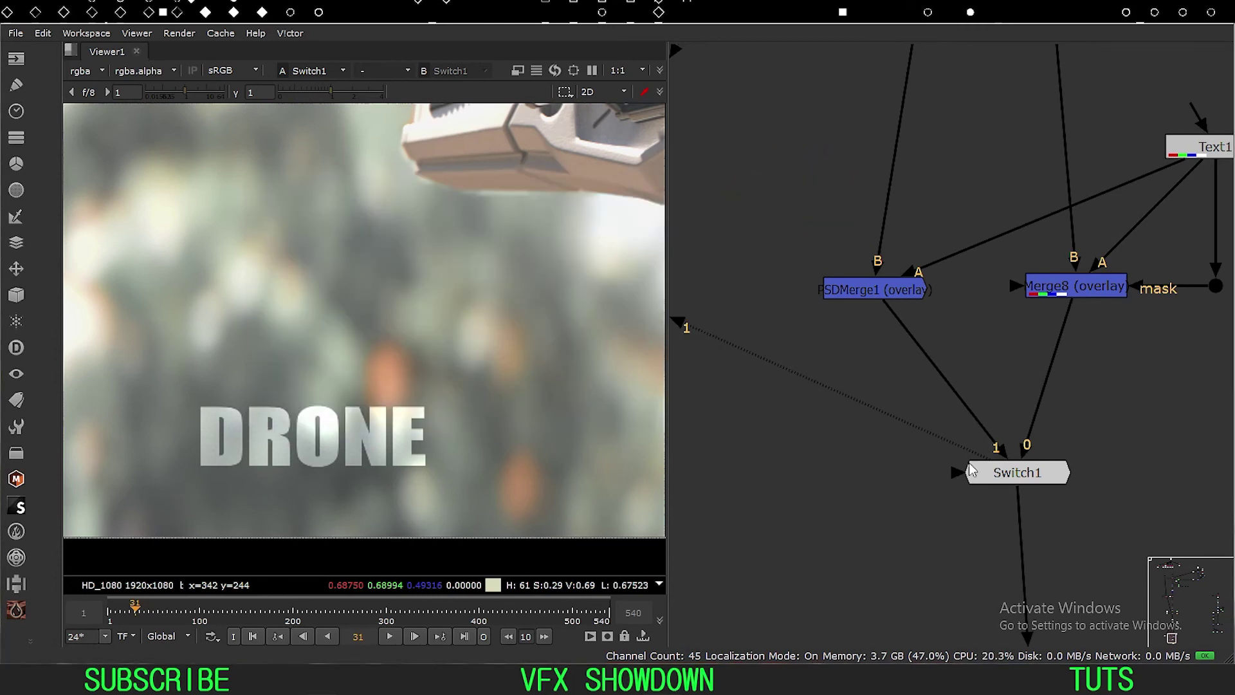
Step: Fit the full drone image in the viewer, check Switch1's which setting and close its properties
left_click(1018, 475)
left_click_drag(1018, 475, 1015, 475)
left_click(1026, 334)
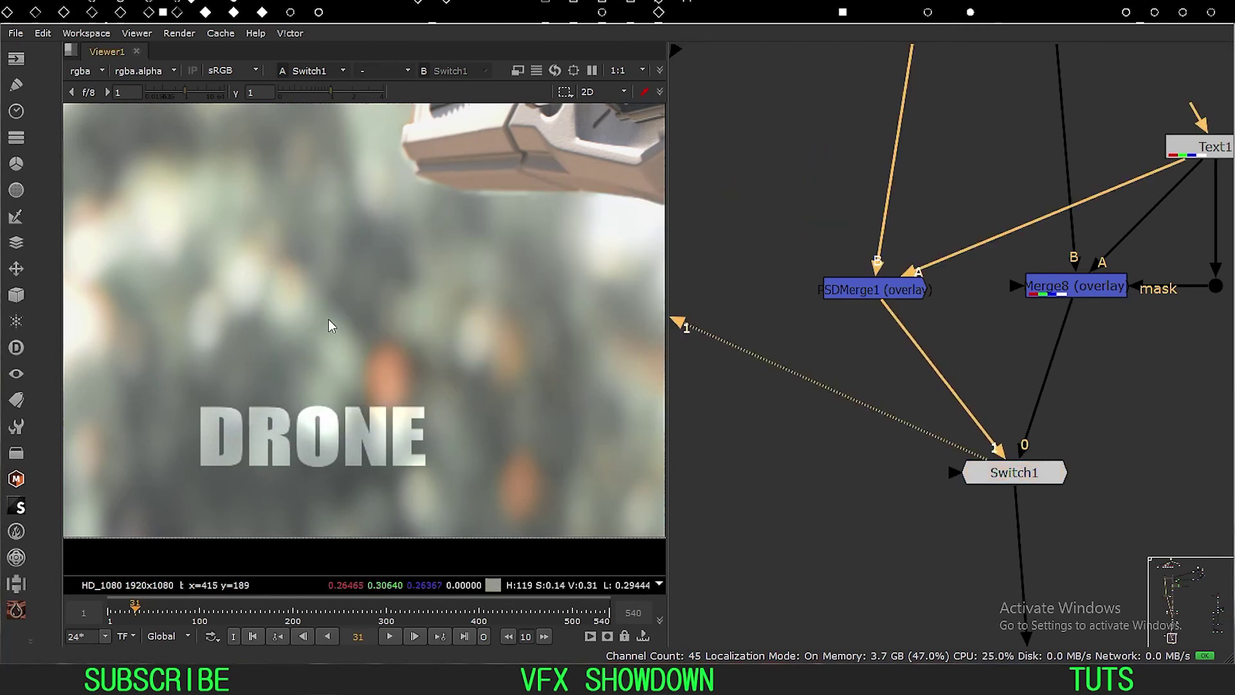
key("f")
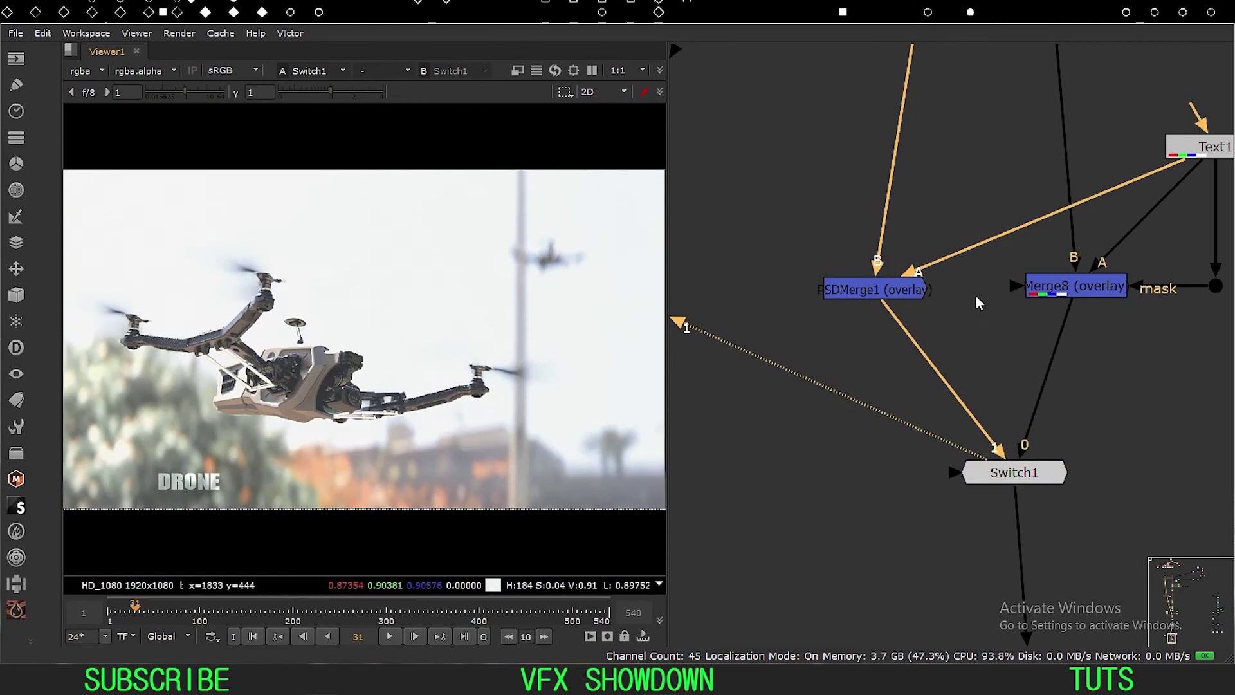
double_click(990, 475)
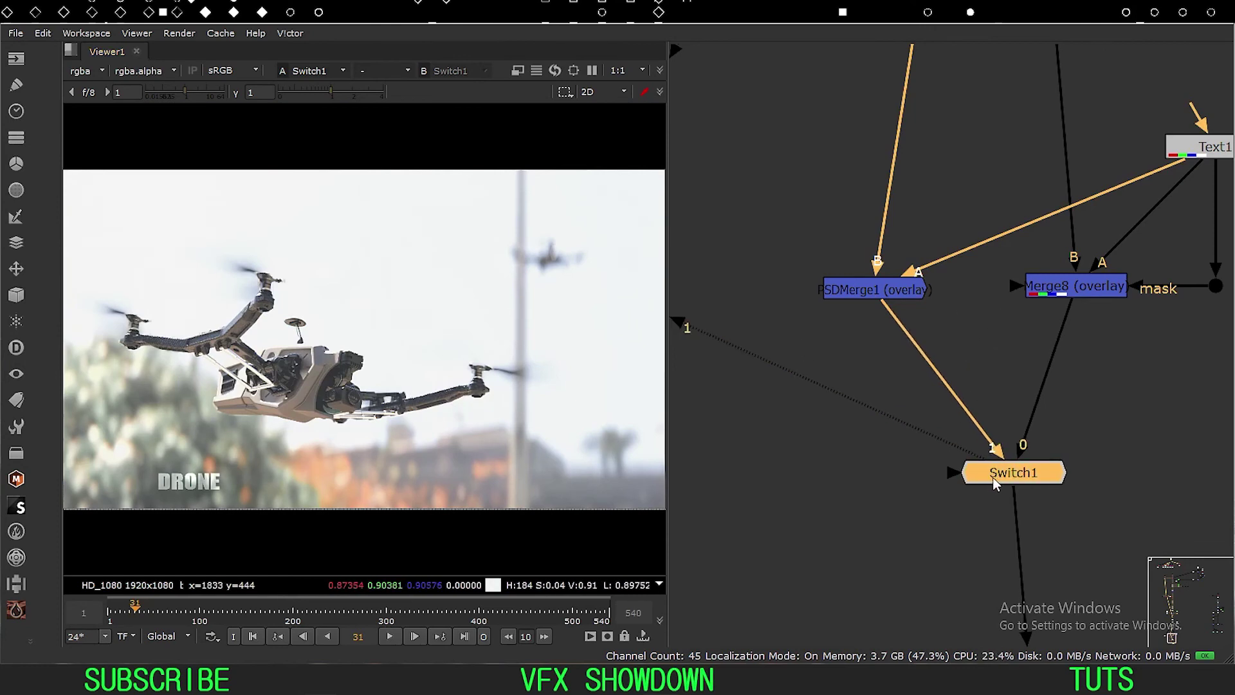
left_click(449, 138)
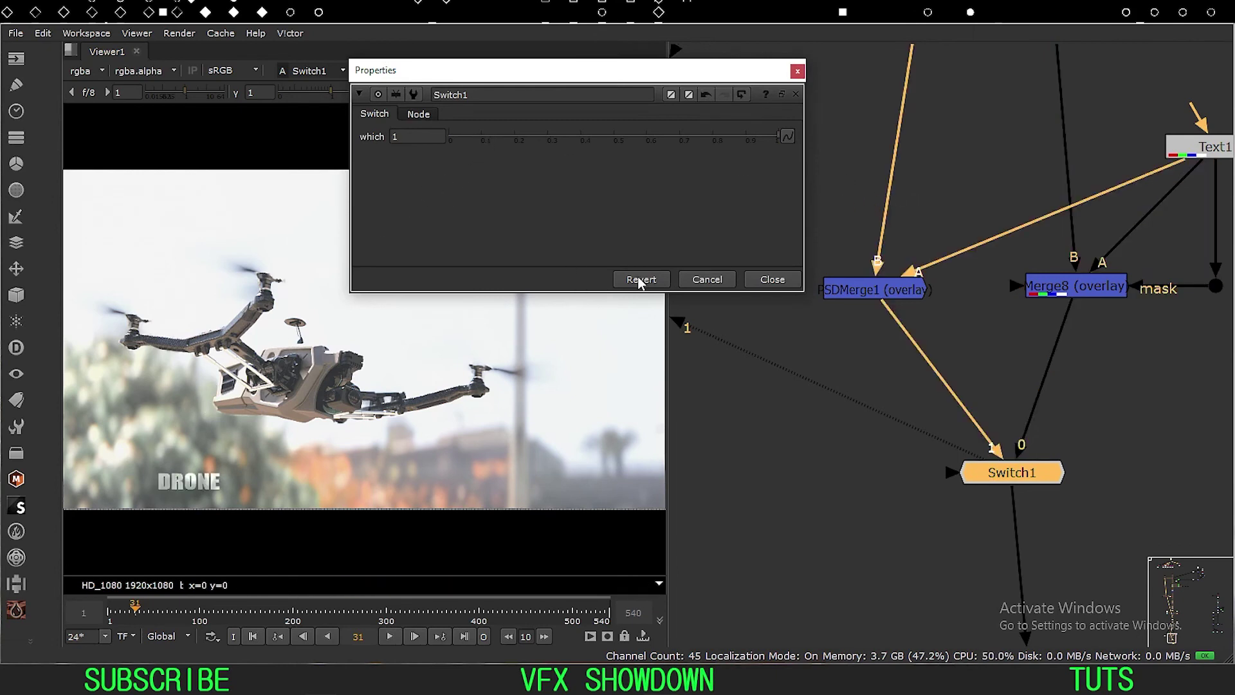
left_click(773, 279)
Step: Lower PSDMerge1's mix to 0.68 and close its properties
left_click(862, 313)
double_click(865, 293)
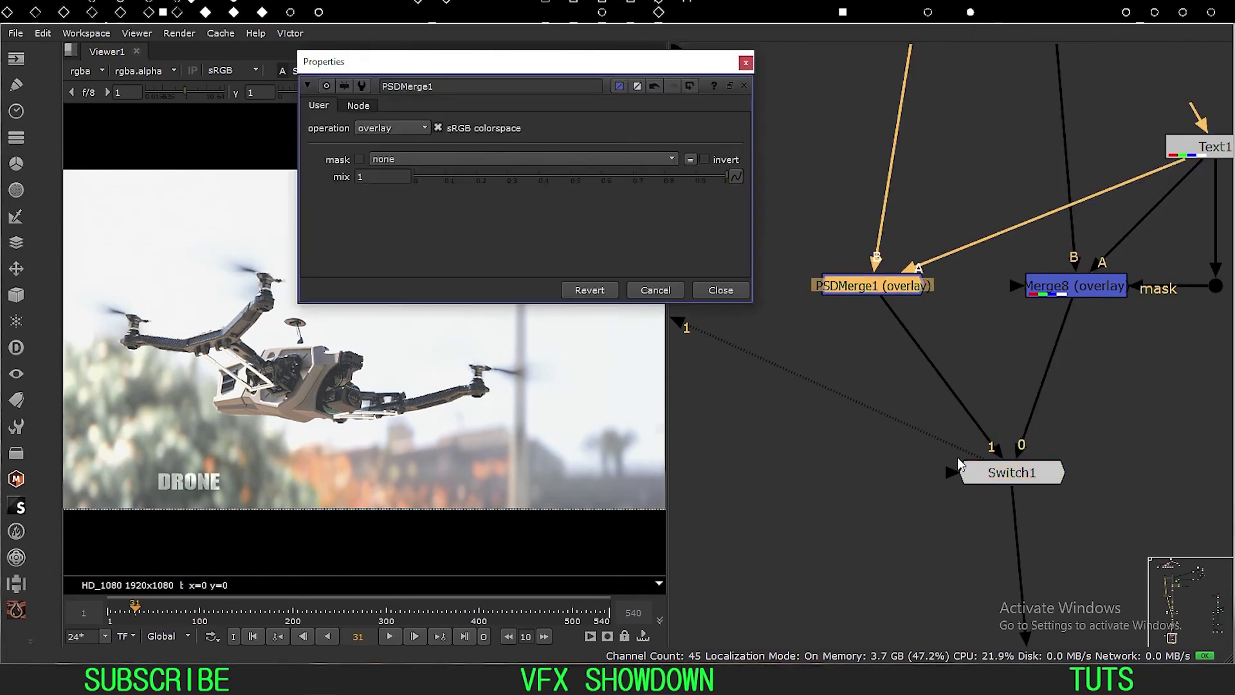
left_click(971, 466)
left_click(851, 284)
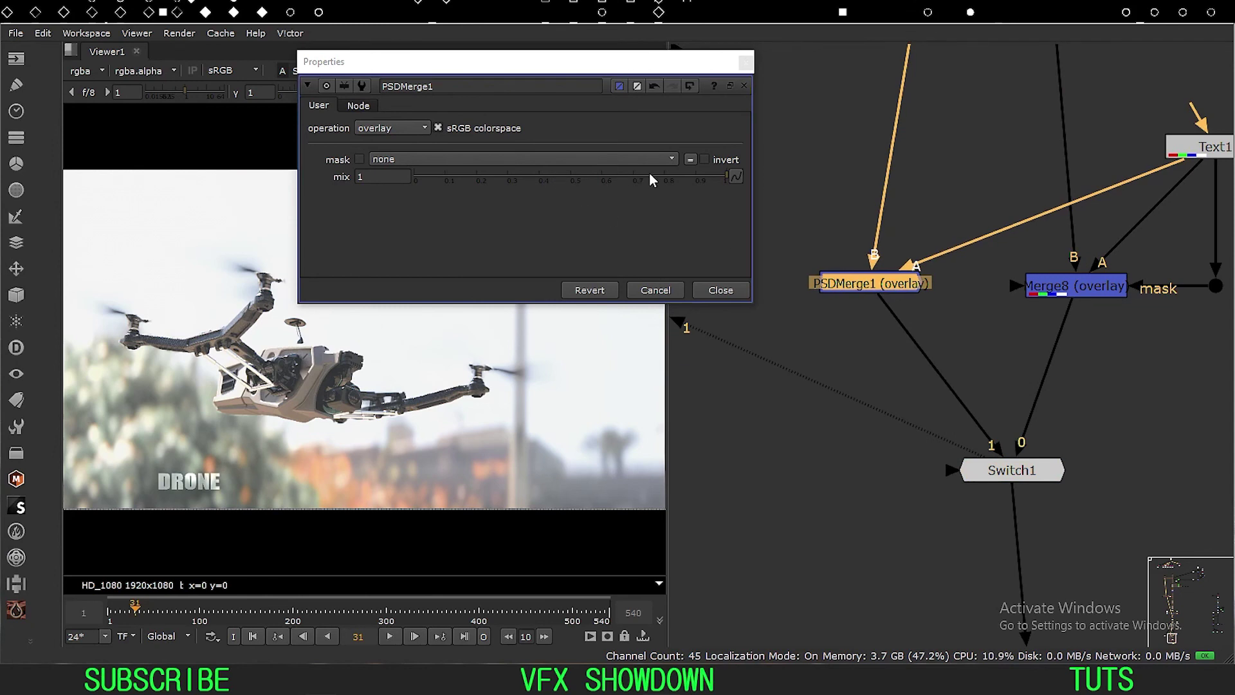
left_click_drag(674, 180, 629, 185)
left_click(572, 179)
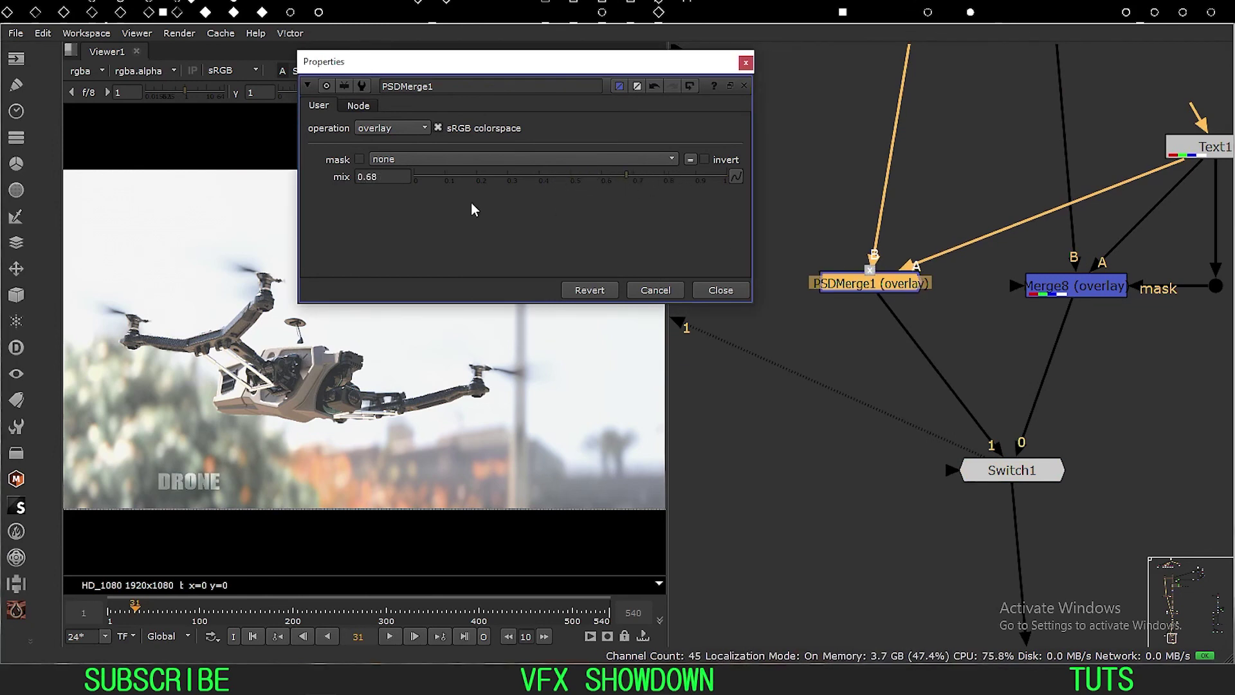
left_click(717, 289)
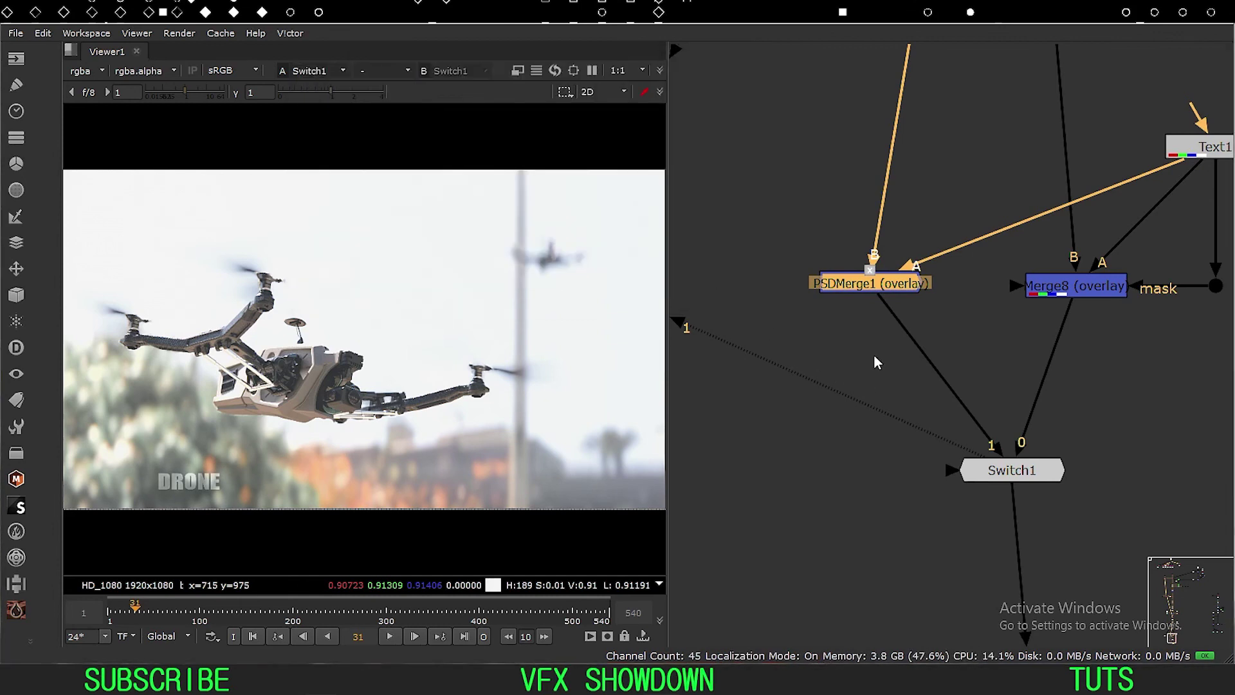
Step: Look over the whole node graph, including the PSDMerge1 and Merge8 branches feeding Switch1
scroll(814, 307, "down", 5)
middle_click_drag(791, 377, 835, 225)
scroll(866, 277, "up", 5)
middle_click_drag(941, 263, 874, 392)
left_click(880, 395)
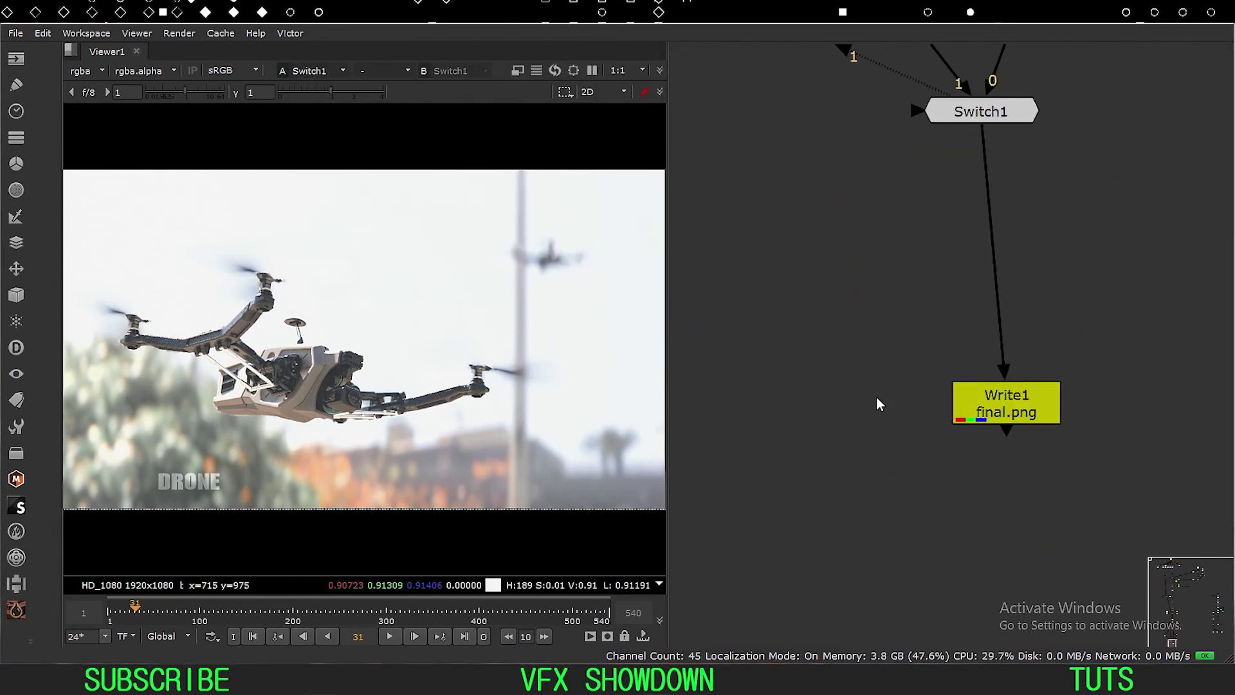
key("f")
middle_click_drag(955, 372, 1022, 369)
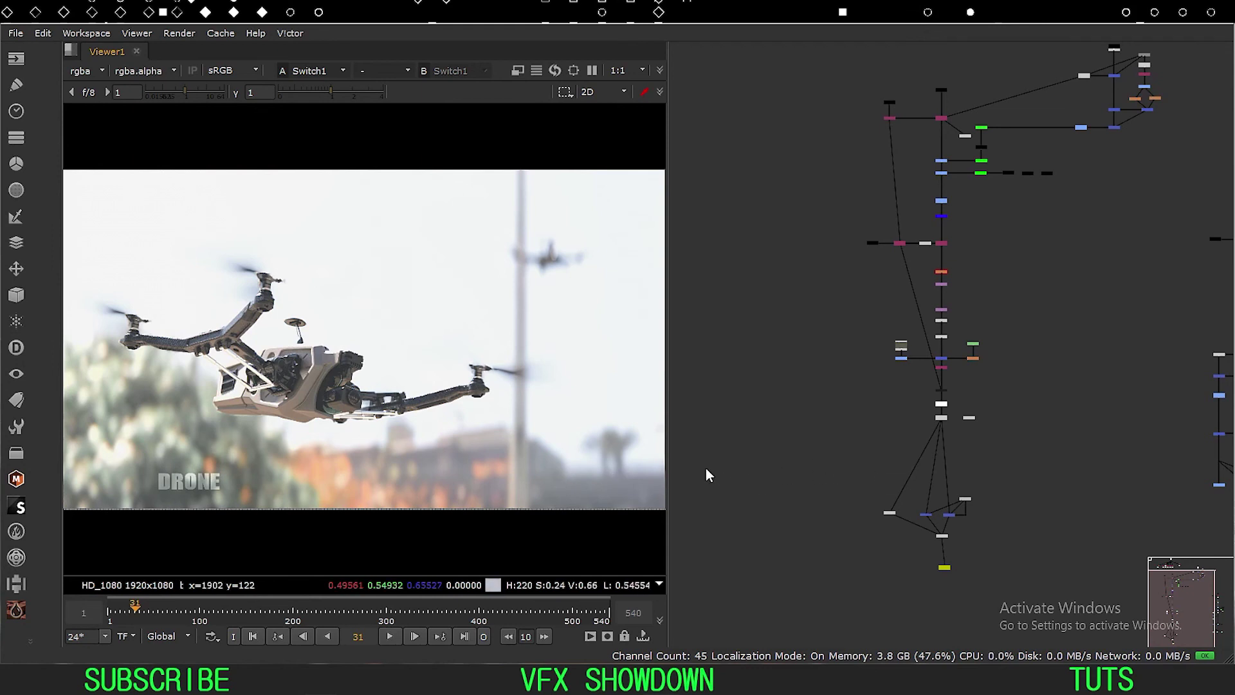
scroll(1044, 441, "up", 10)
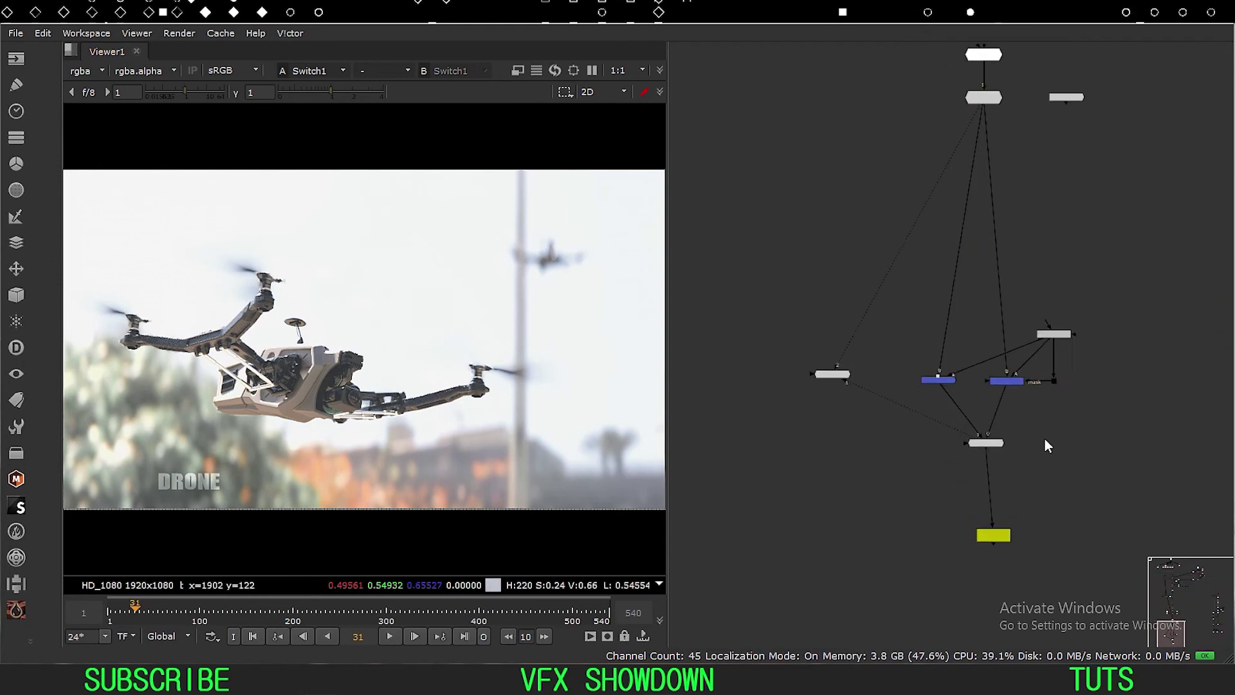
left_click_drag(871, 389, 881, 391)
left_click(926, 421)
left_click_drag(807, 334, 1191, 432)
left_click(983, 479)
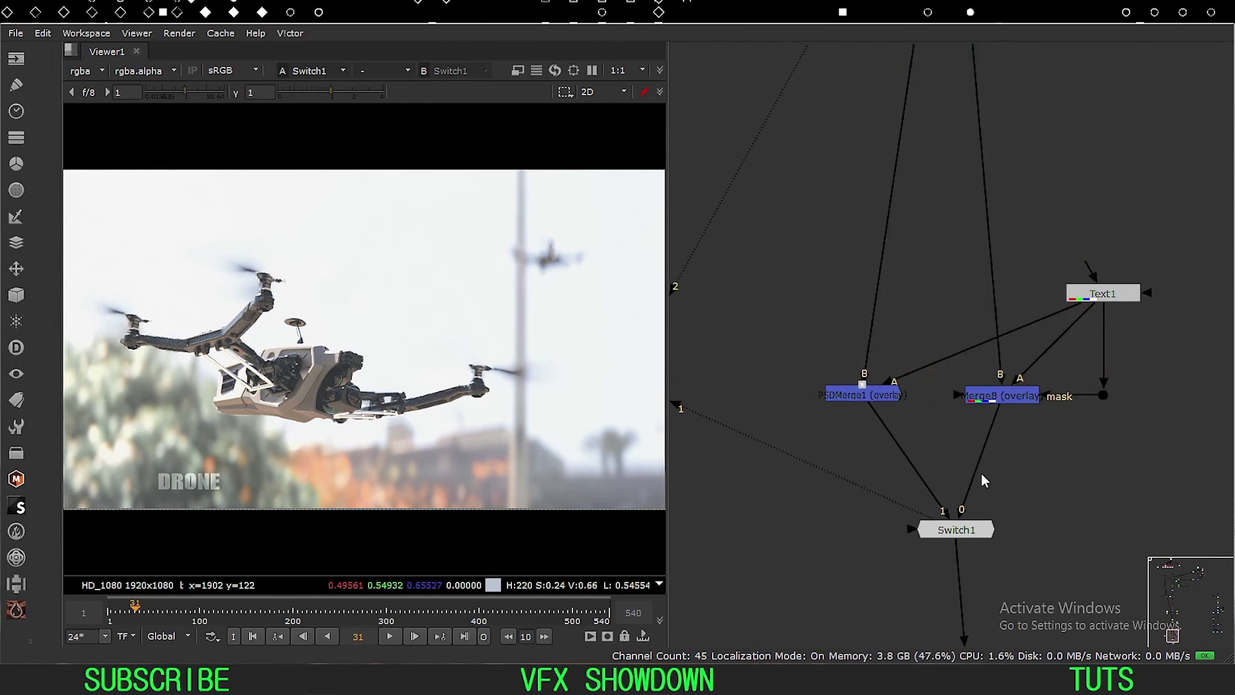